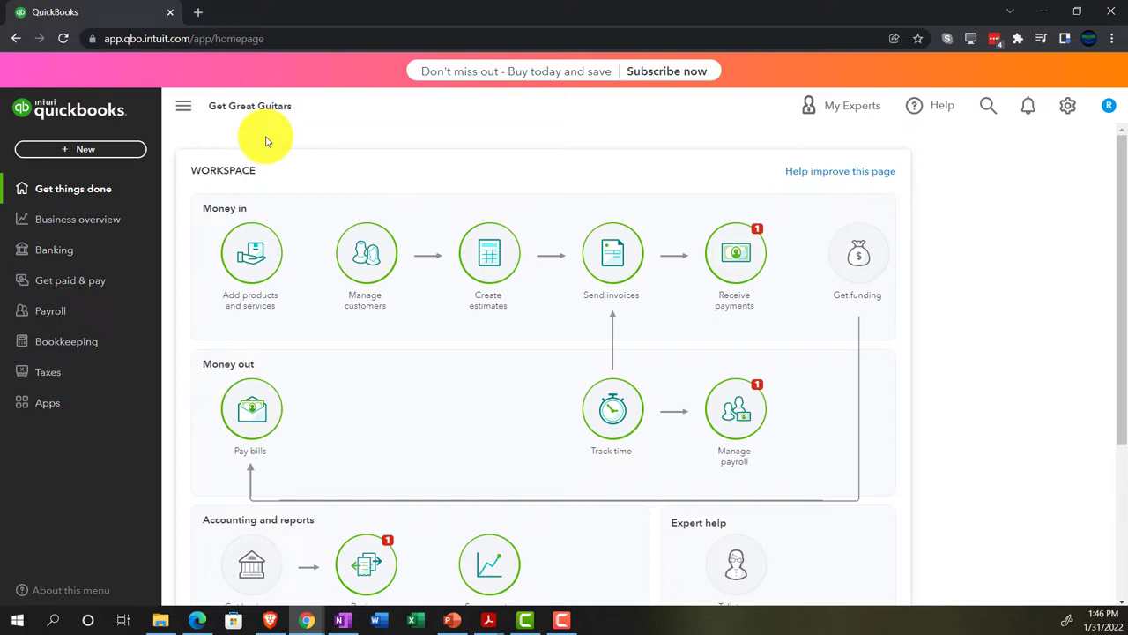
# Enlarge the page, check the settings for the Business or Accountant view option, and look at the sample company's homepage in Edge.
pyautogui.hotkey('ctrl', '+')
pyautogui.hotkey('ctrl', '+')
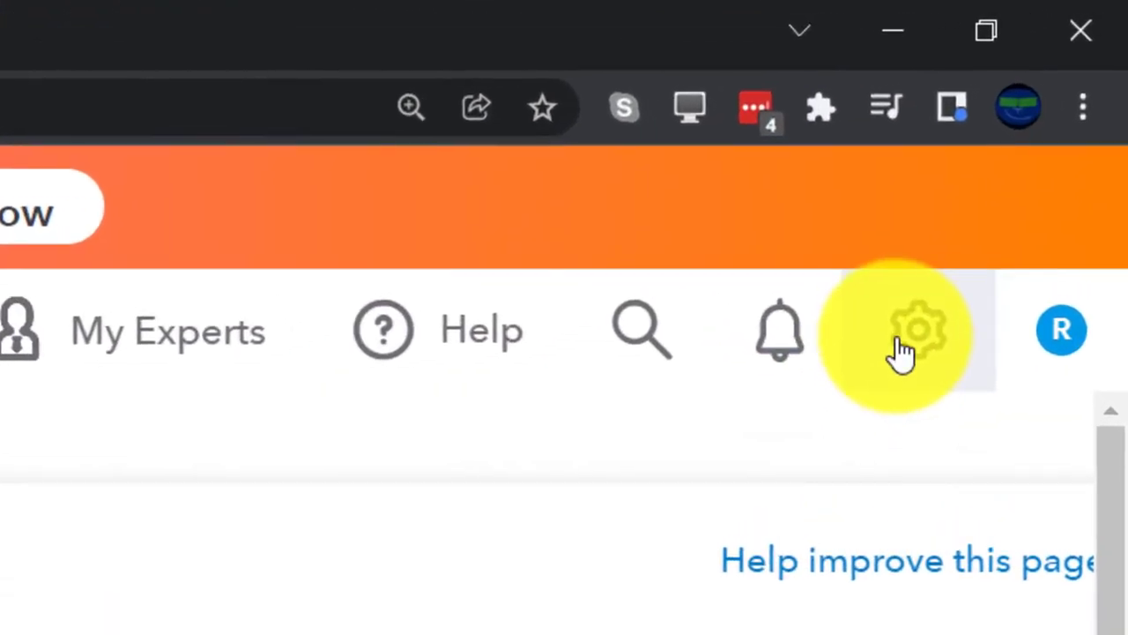
pyautogui.click(1046, 121)
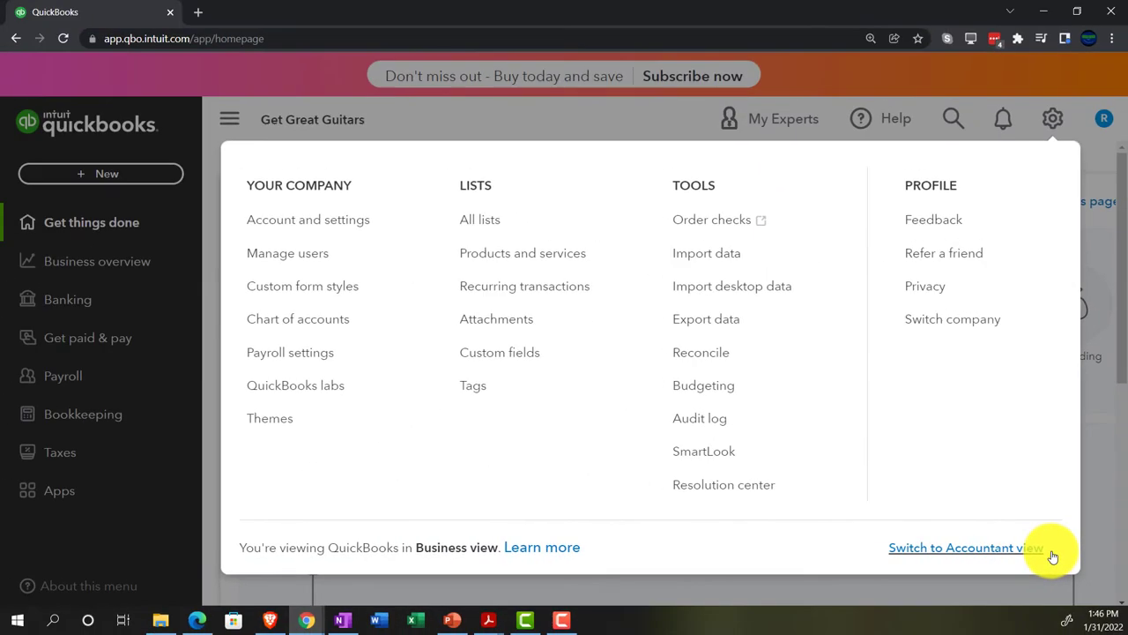
pyautogui.click(1103, 516)
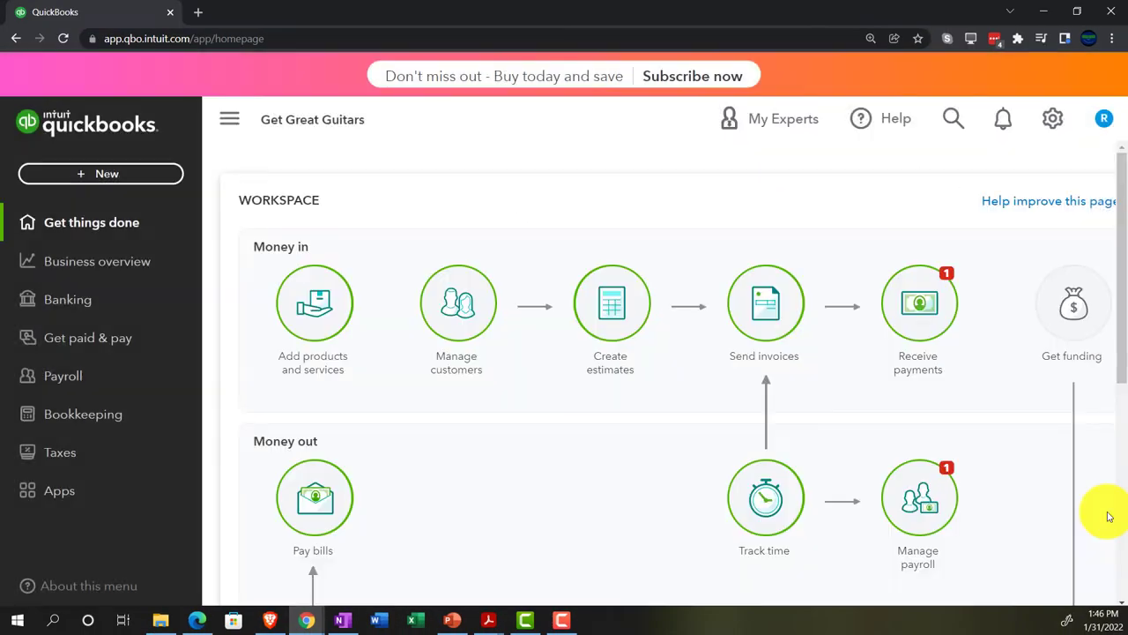
pyautogui.click(197, 619)
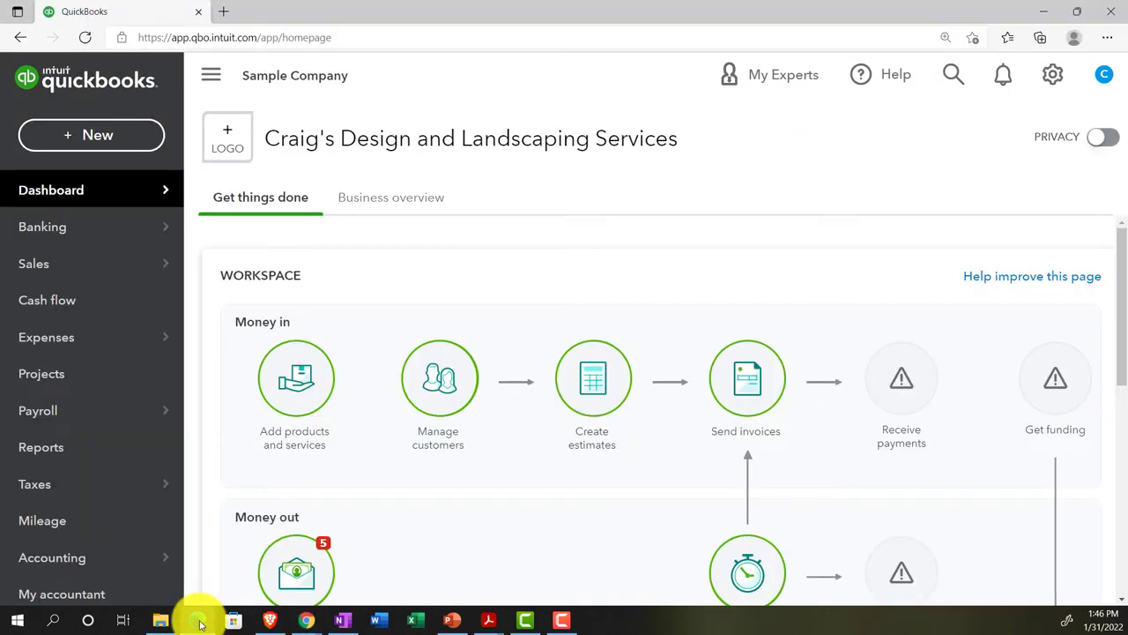
pyautogui.click(199, 621)
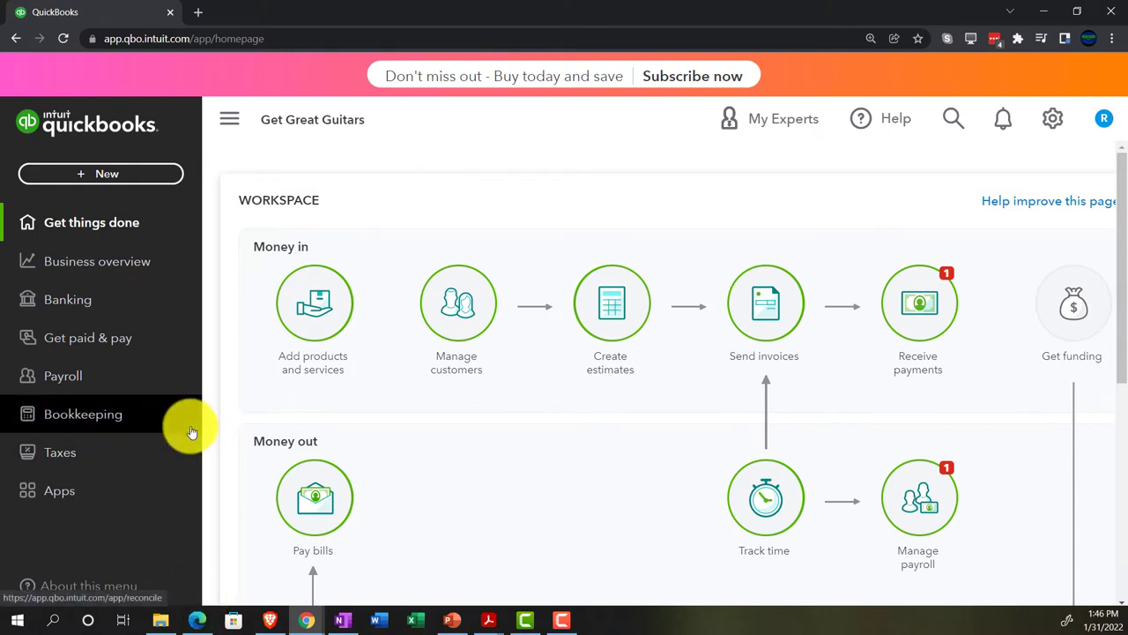
# Duplicate the Get Great Guitars browser tab twice to have three QuickBooks tabs open.
pyautogui.rightClick(119, 15)
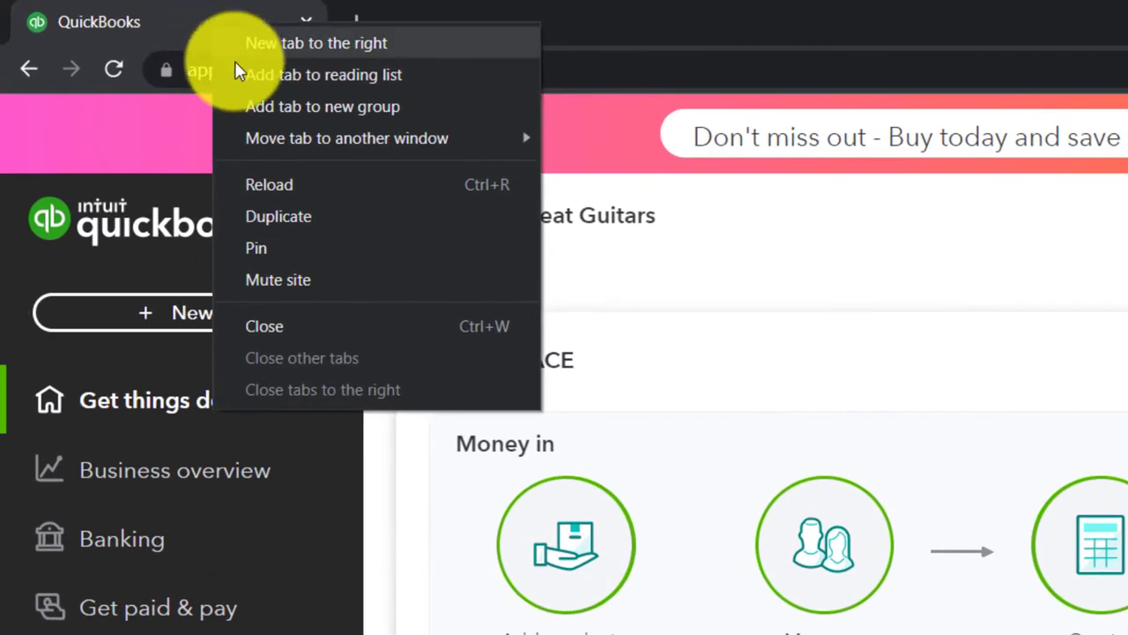
pyautogui.click(277, 221)
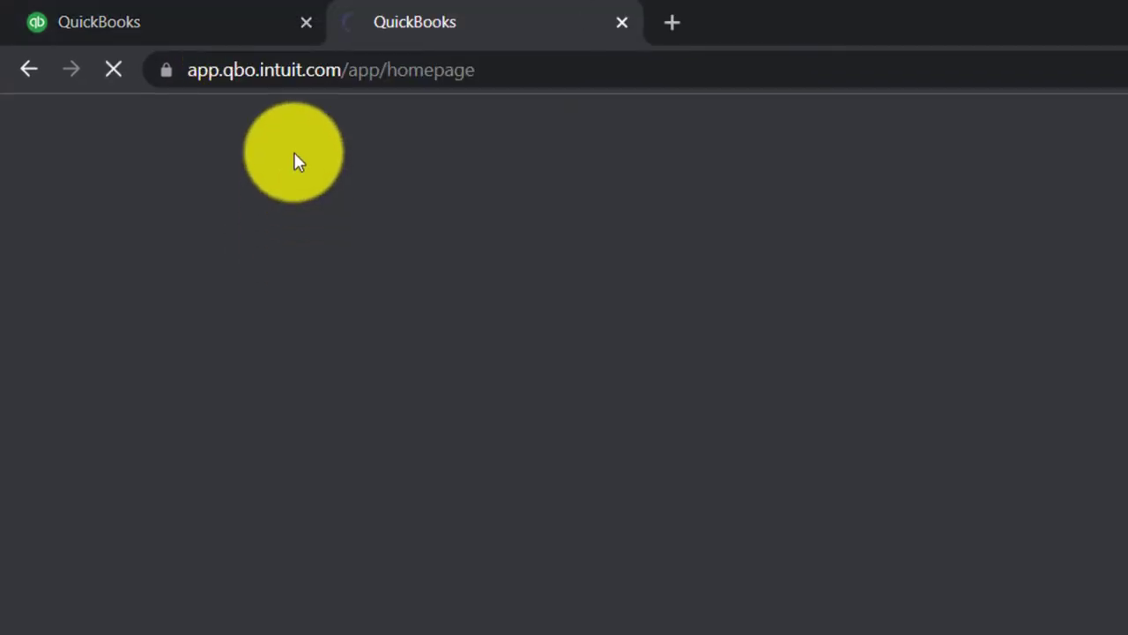
pyautogui.click(229, 19)
pyautogui.rightClick(228, 21)
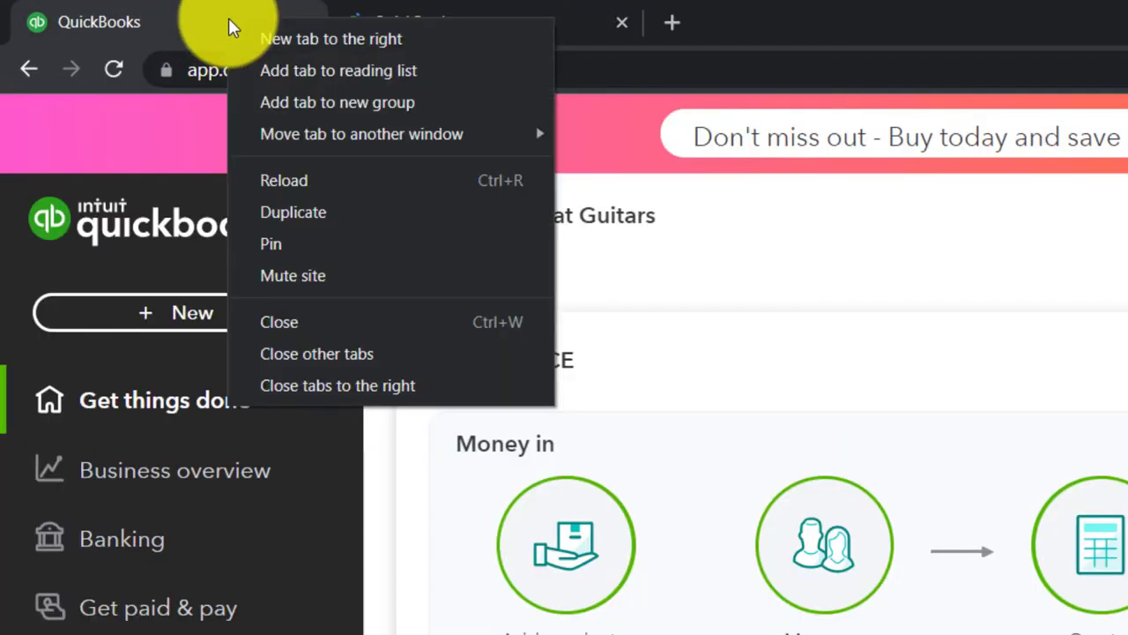
pyautogui.click(302, 211)
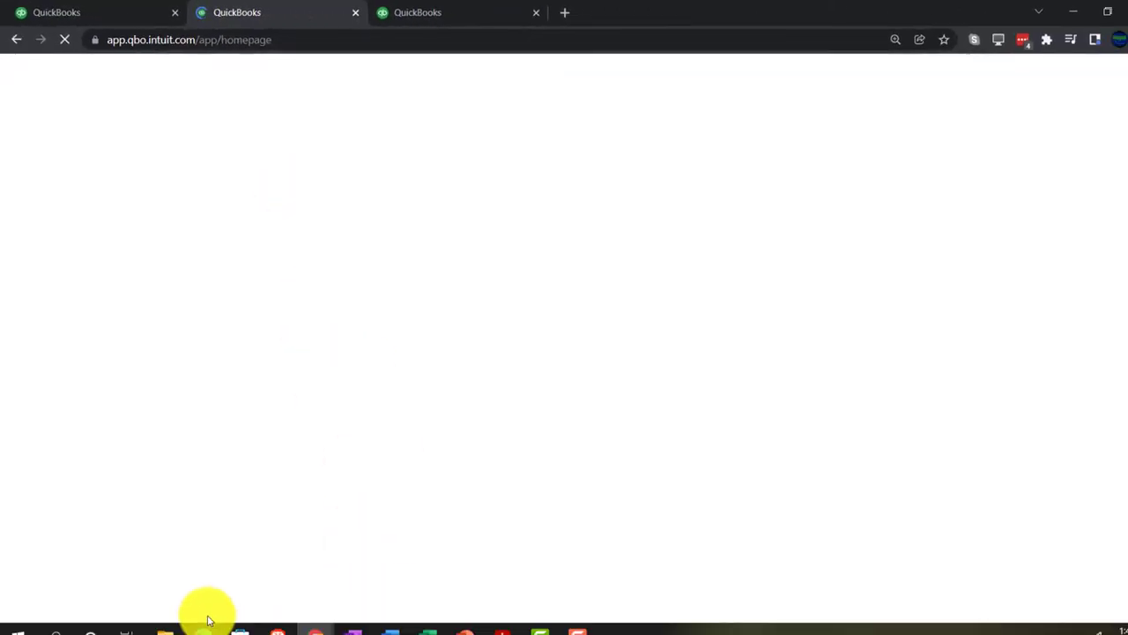
# Look up where Reports is located in the sample company in Edge and return to Get Great Guitars in Chrome.
pyautogui.click(205, 631)
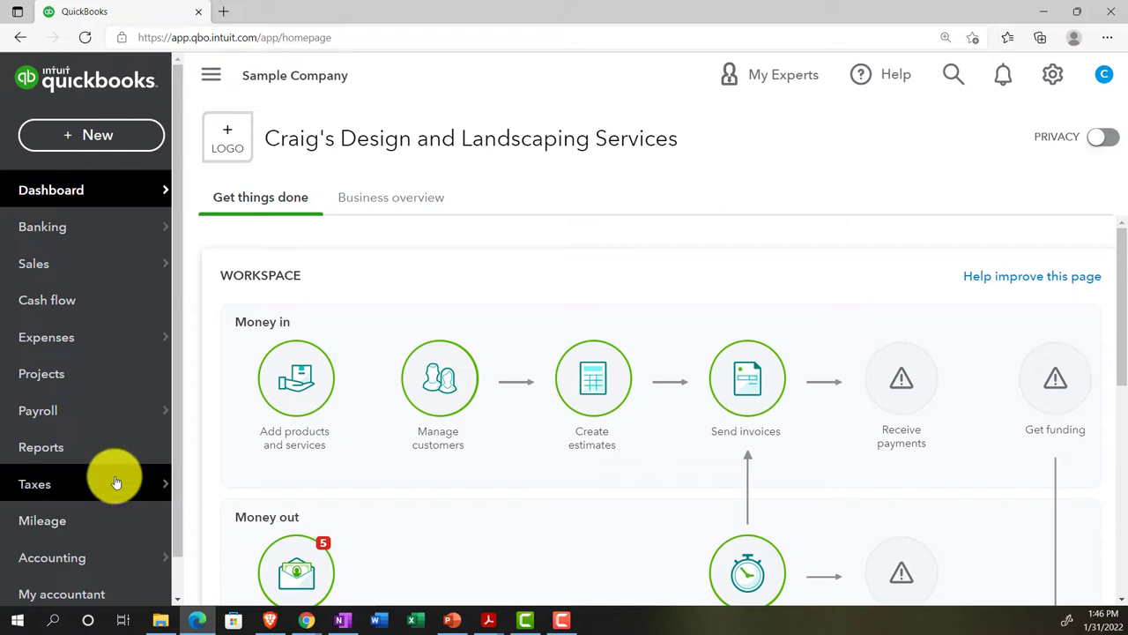
pyautogui.click(63, 449)
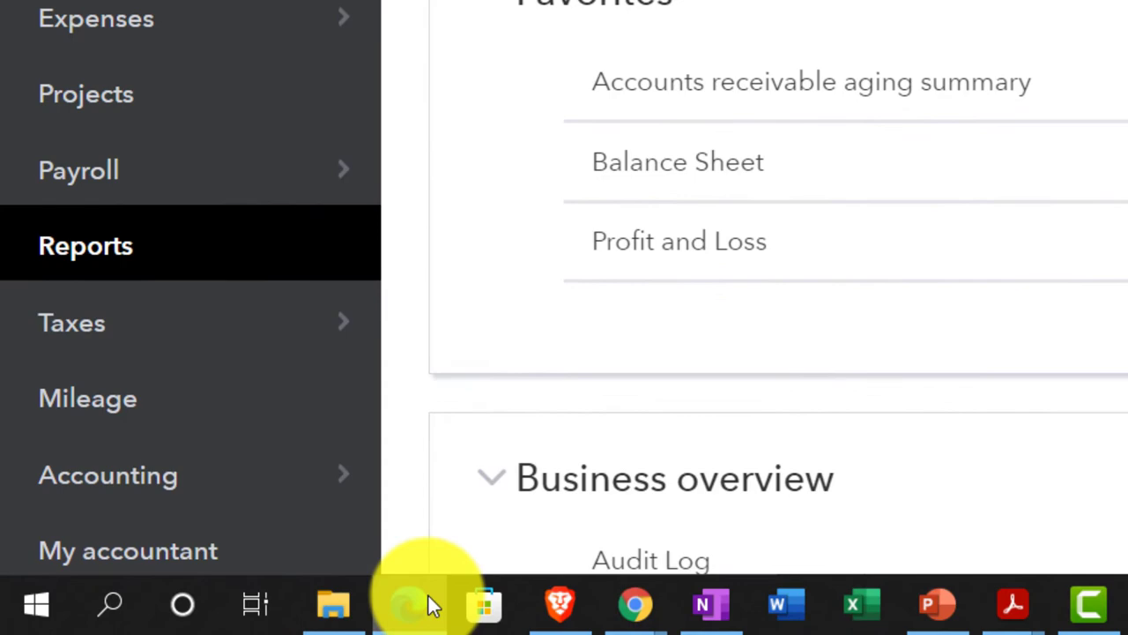
pyautogui.click(430, 605)
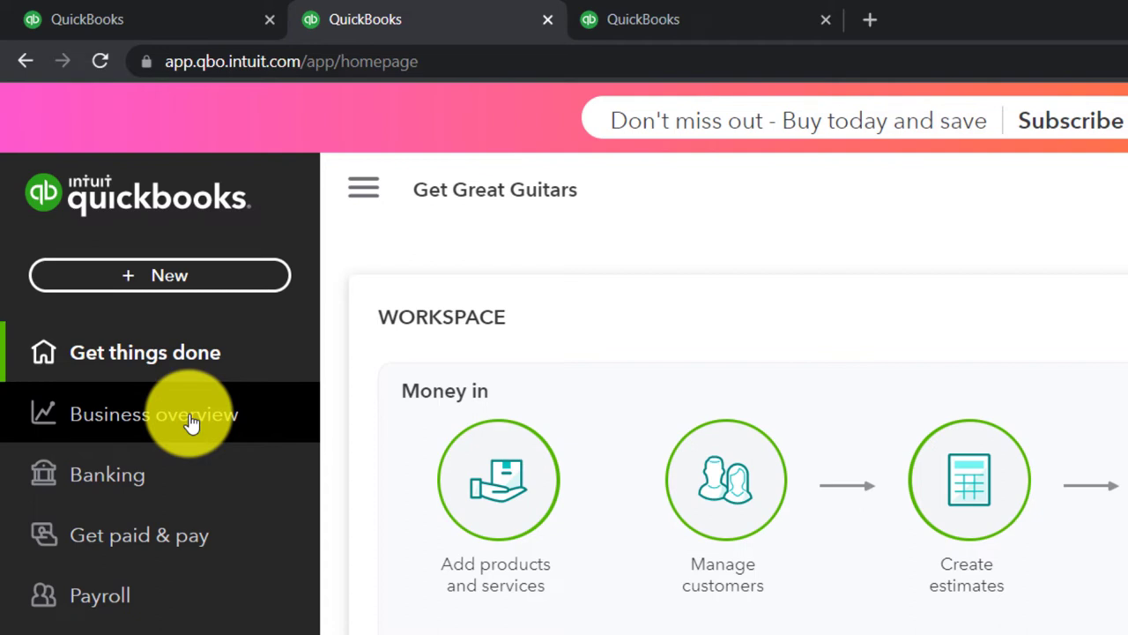
# Open the favorite Balance Sheet report in the middle browser tab and look over its assets and report period.
pyautogui.click(187, 423)
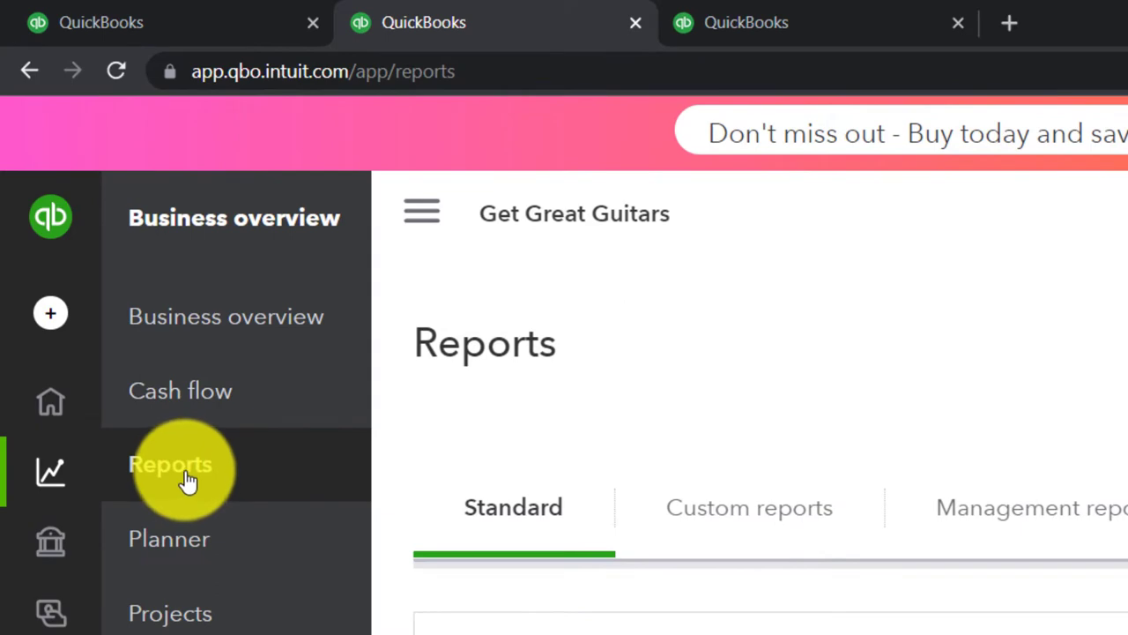
pyautogui.click(418, 231)
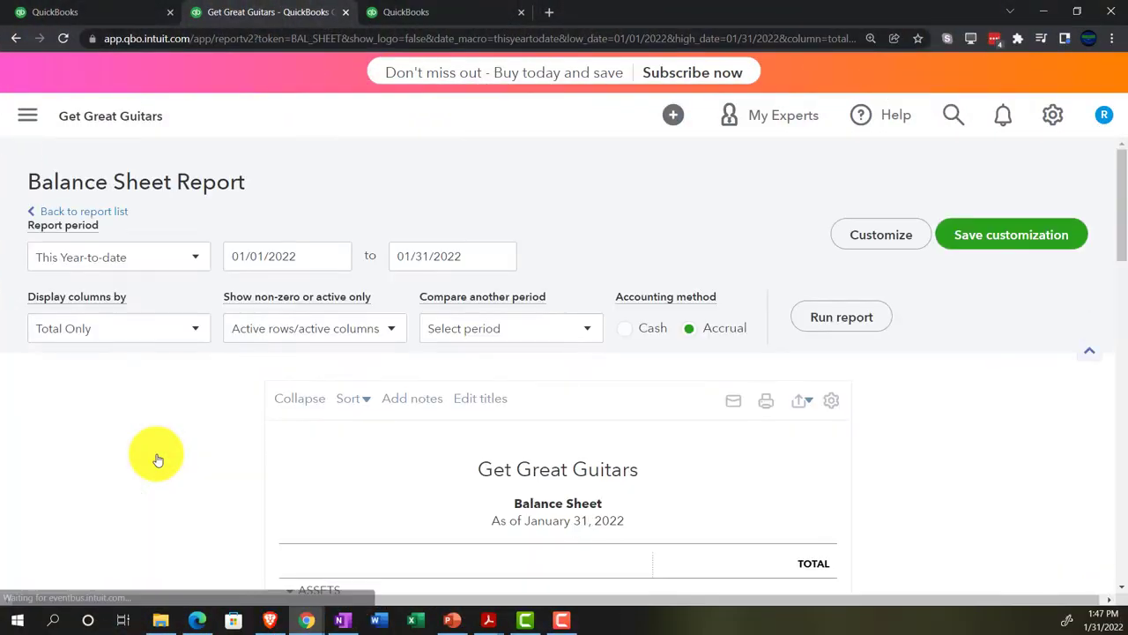
pyautogui.scroll(-3, 157, 458)
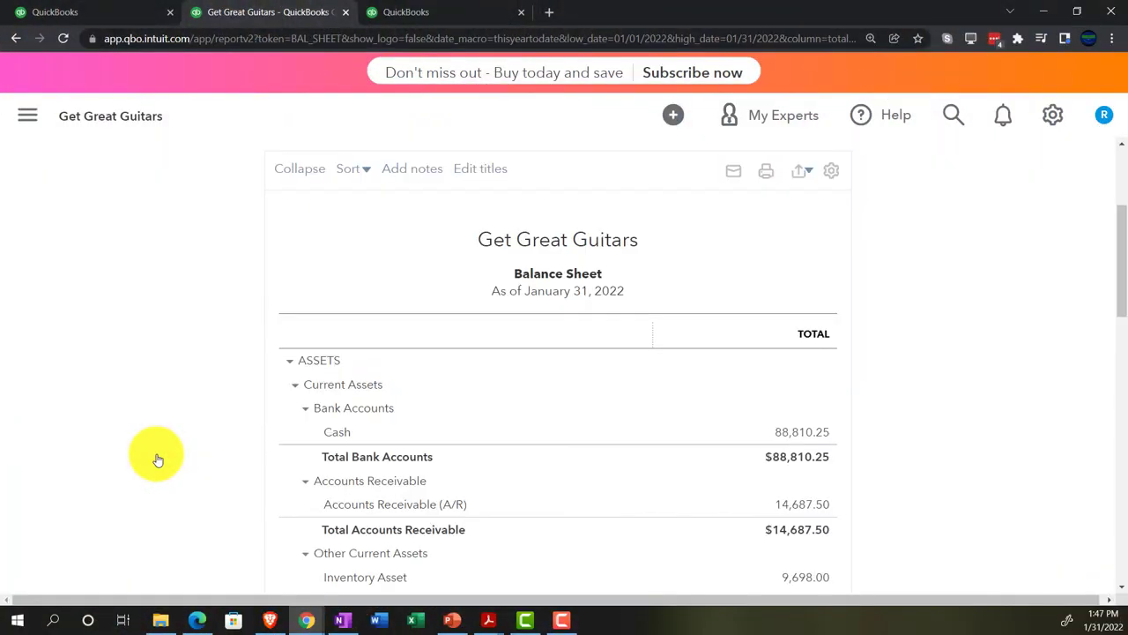
pyautogui.scroll(3, 159, 458)
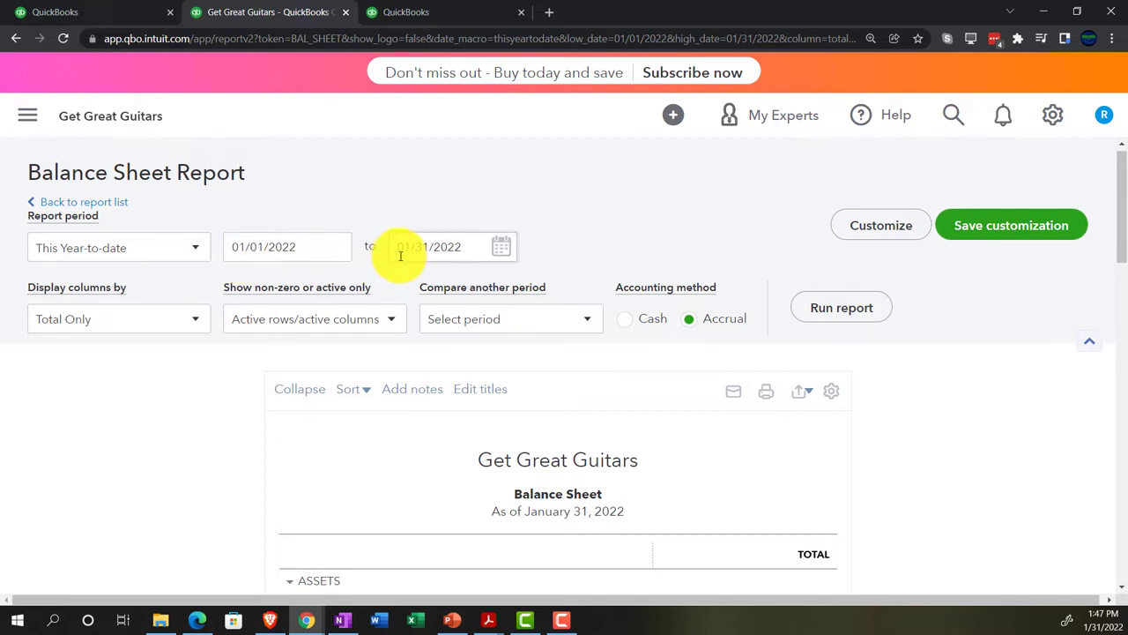
# Open the favorite Profit and Loss report in the third browser tab and check its report period.
pyautogui.click(434, 12)
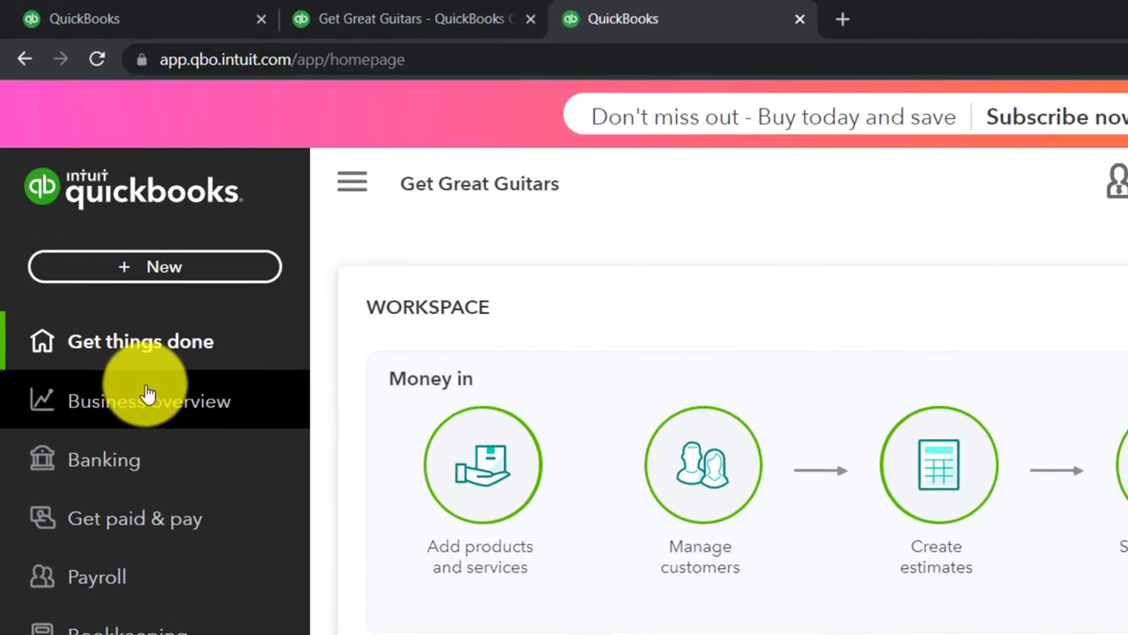
pyautogui.click(97, 265)
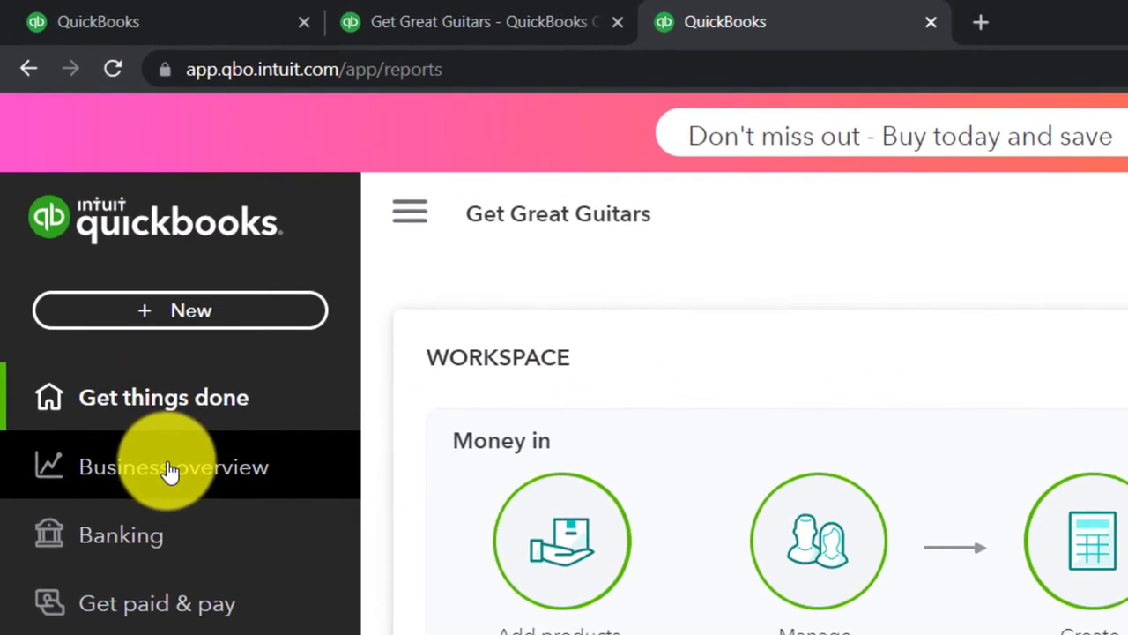
pyautogui.click(168, 454)
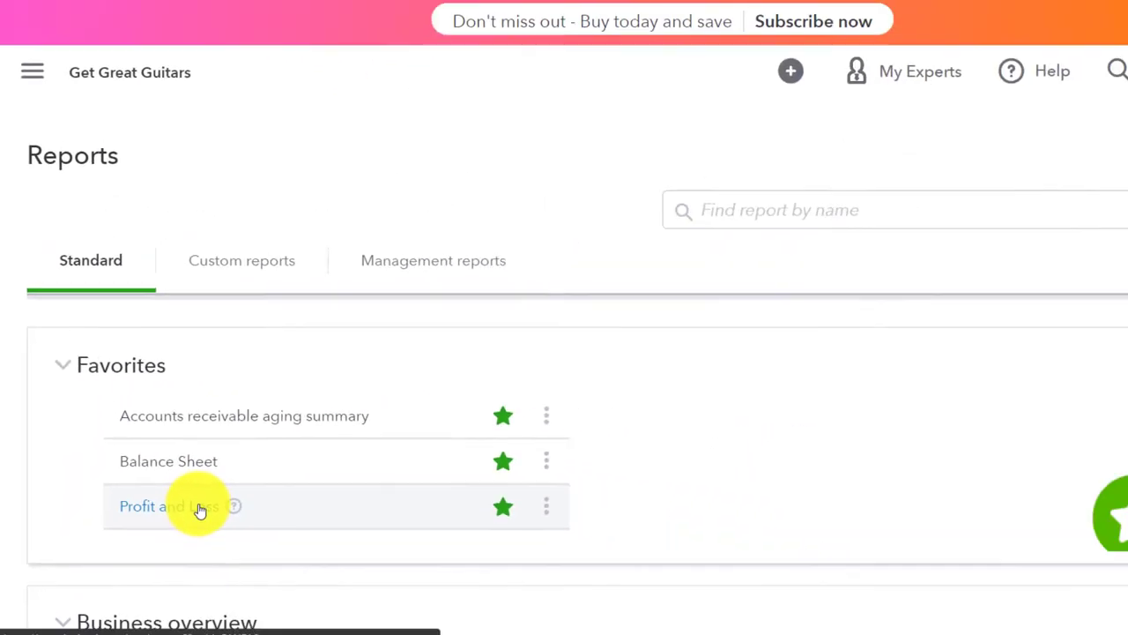
pyautogui.click(199, 509)
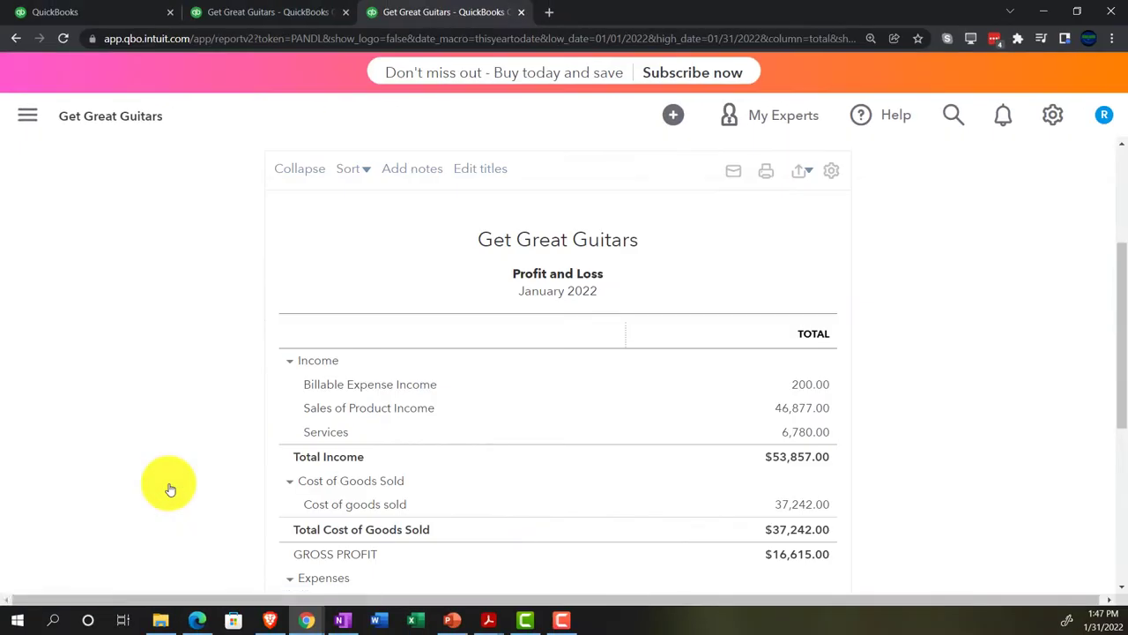
pyautogui.scroll(3, 170, 487)
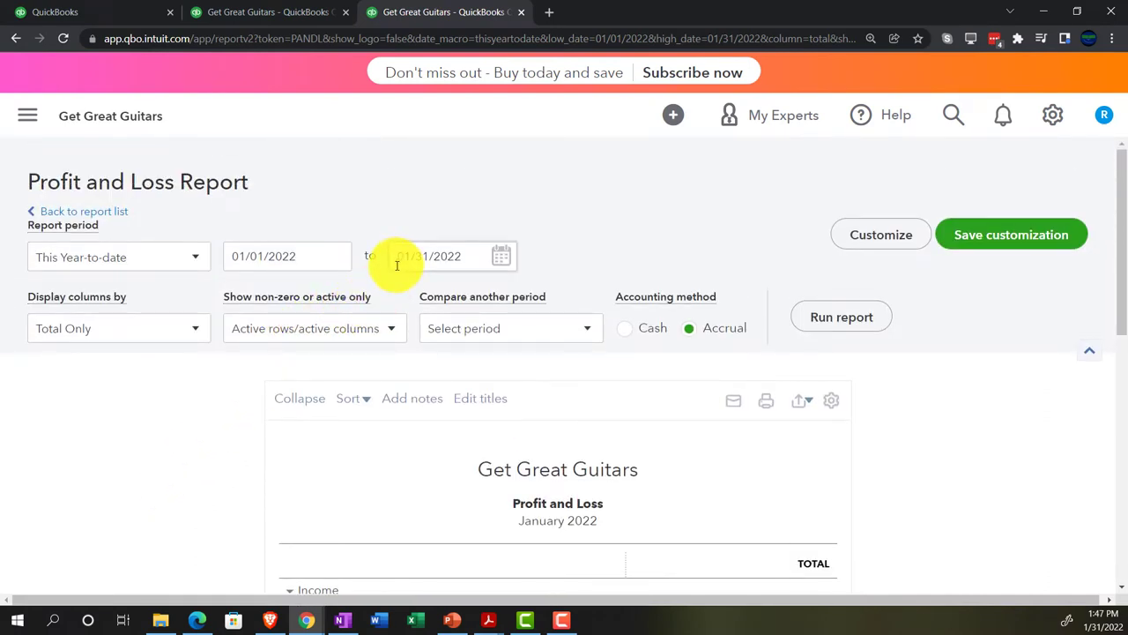
# Return to the Balance Sheet report, enlarge it to 175%, and examine the cash balance under Bank Accounts.
pyautogui.click(291, 12)
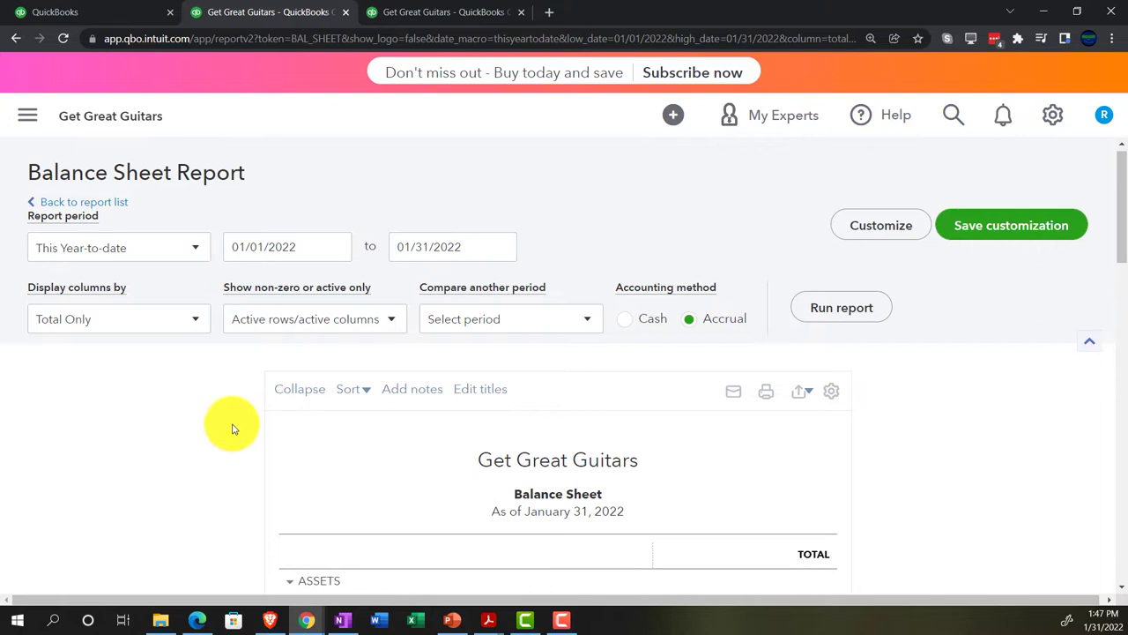
pyautogui.hotkey('ctrl', '+')
pyautogui.hotkey('ctrl', '+')
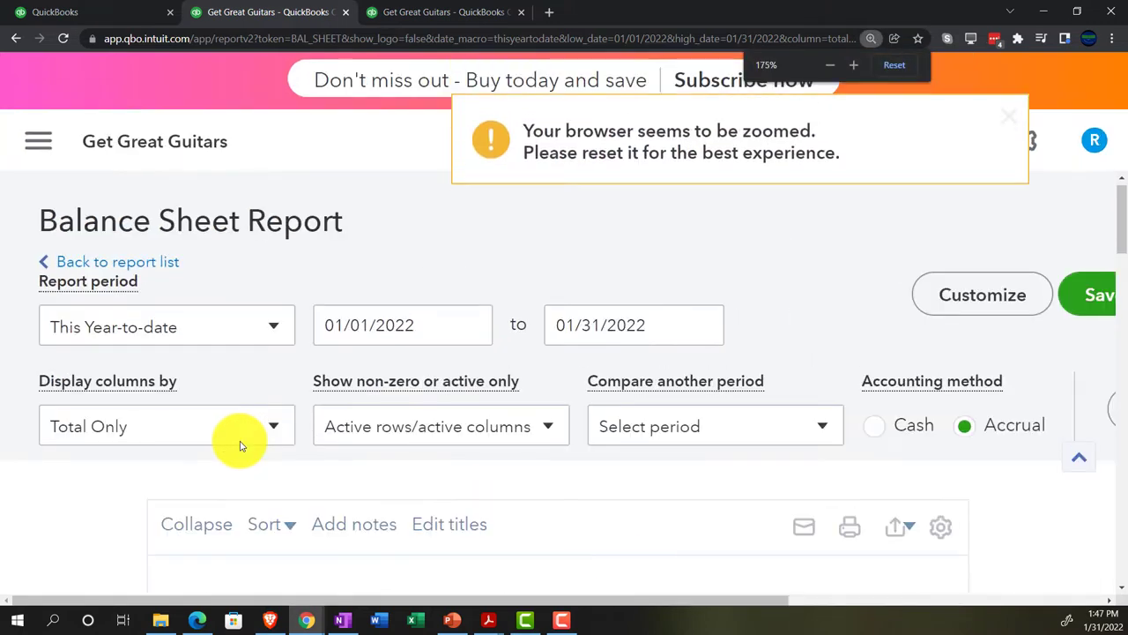
pyautogui.scroll(-5, 239, 446)
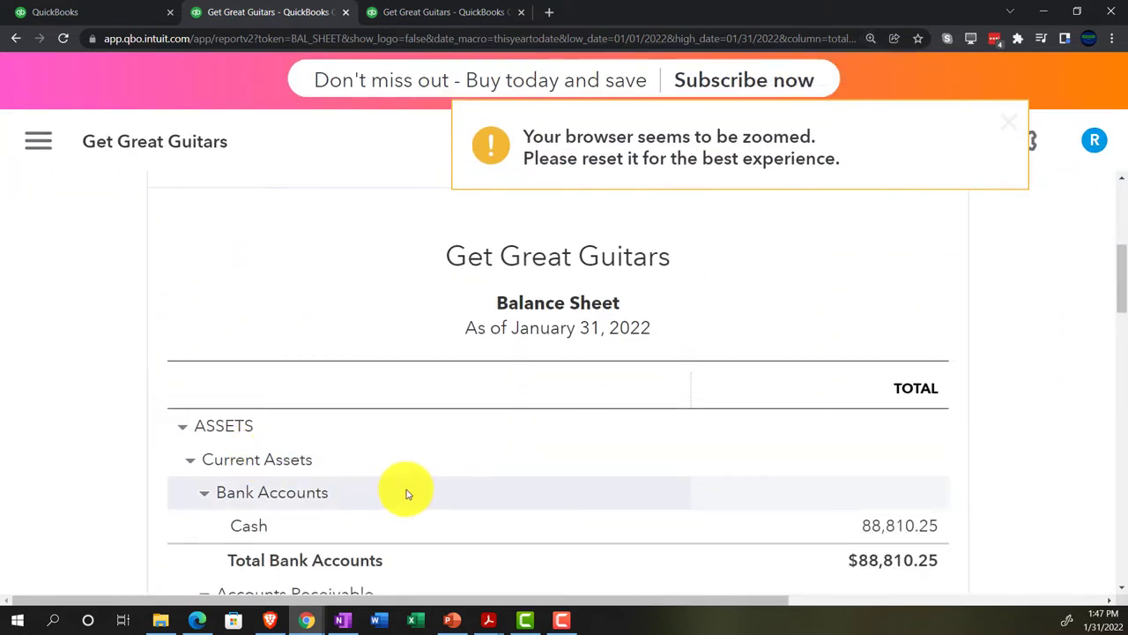
pyautogui.scroll(-1, 397, 488)
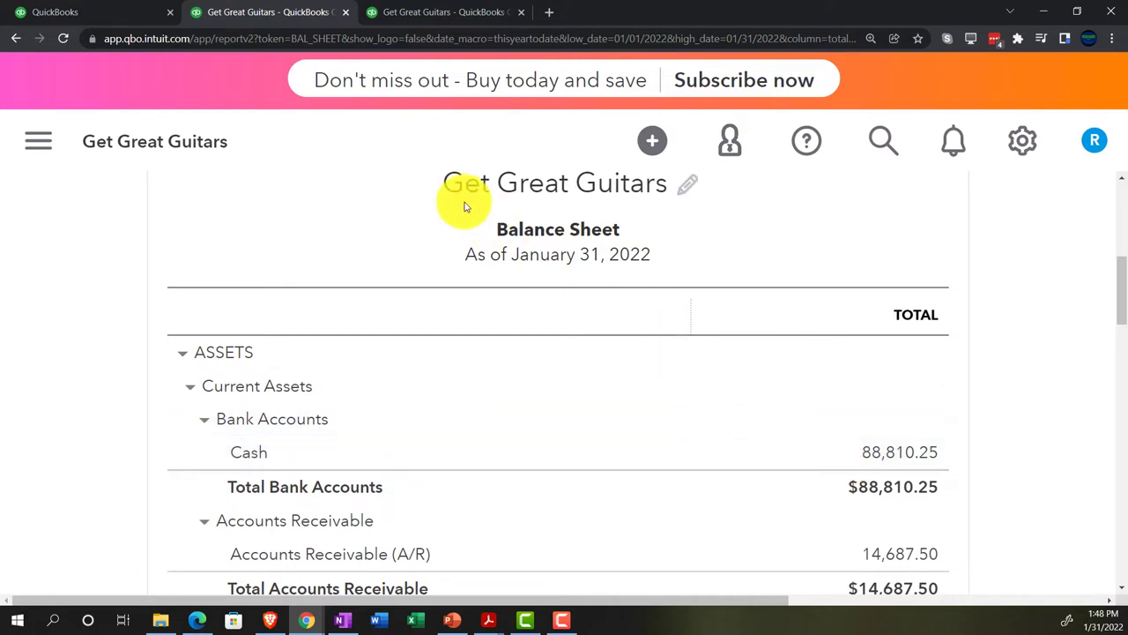
# Resume reconciling the Cash account in the first browser tab.
pyautogui.click(119, 14)
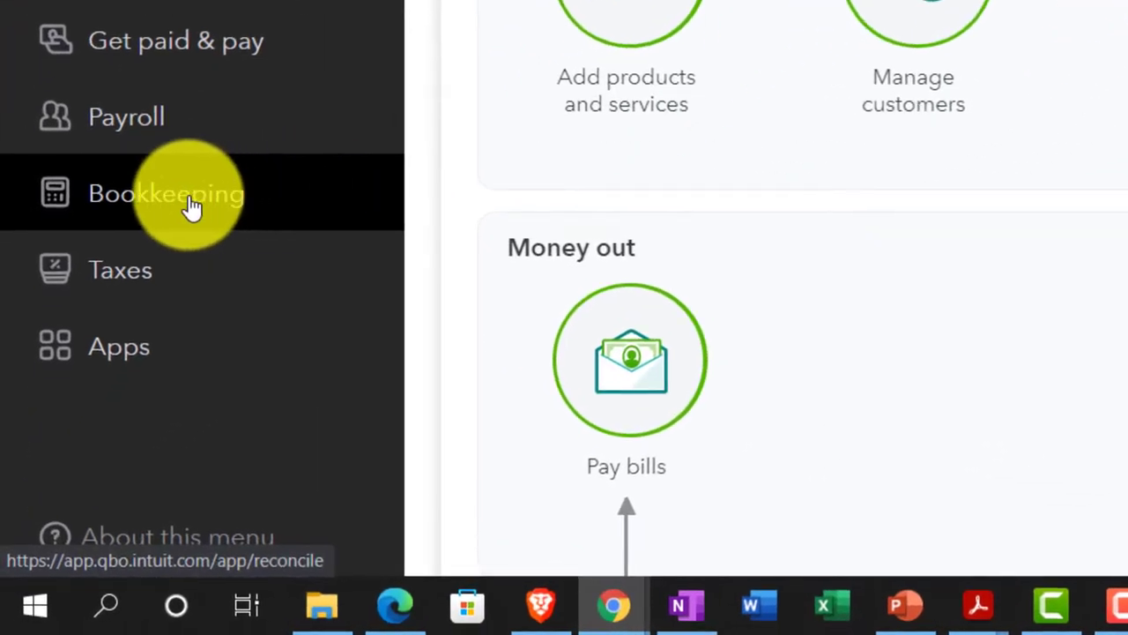
pyautogui.click(193, 207)
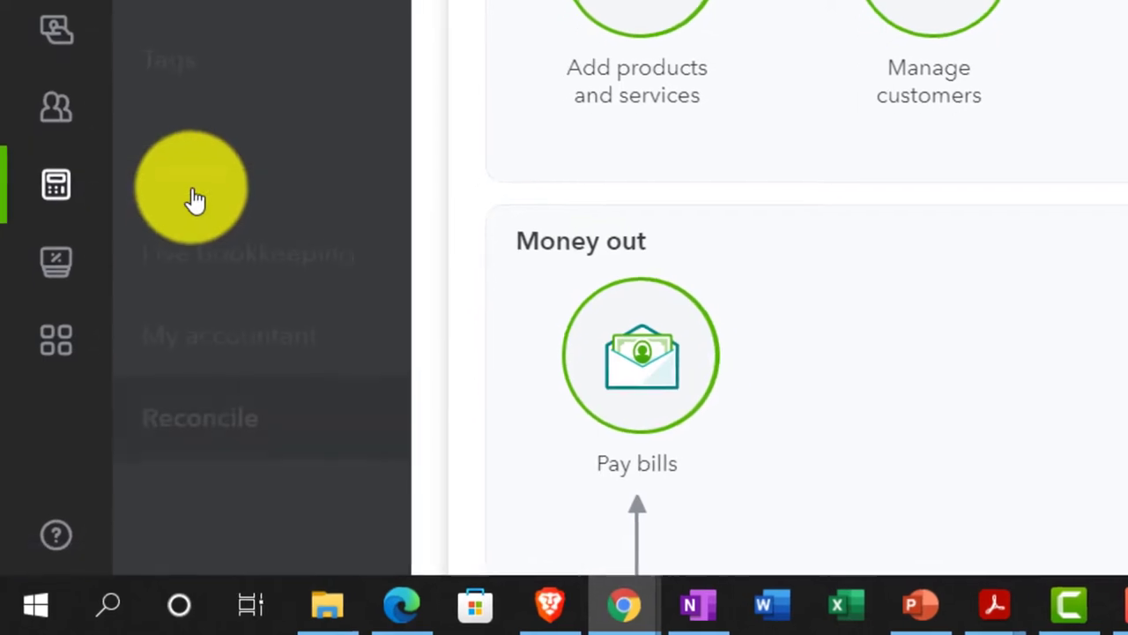
pyautogui.click(322, 388)
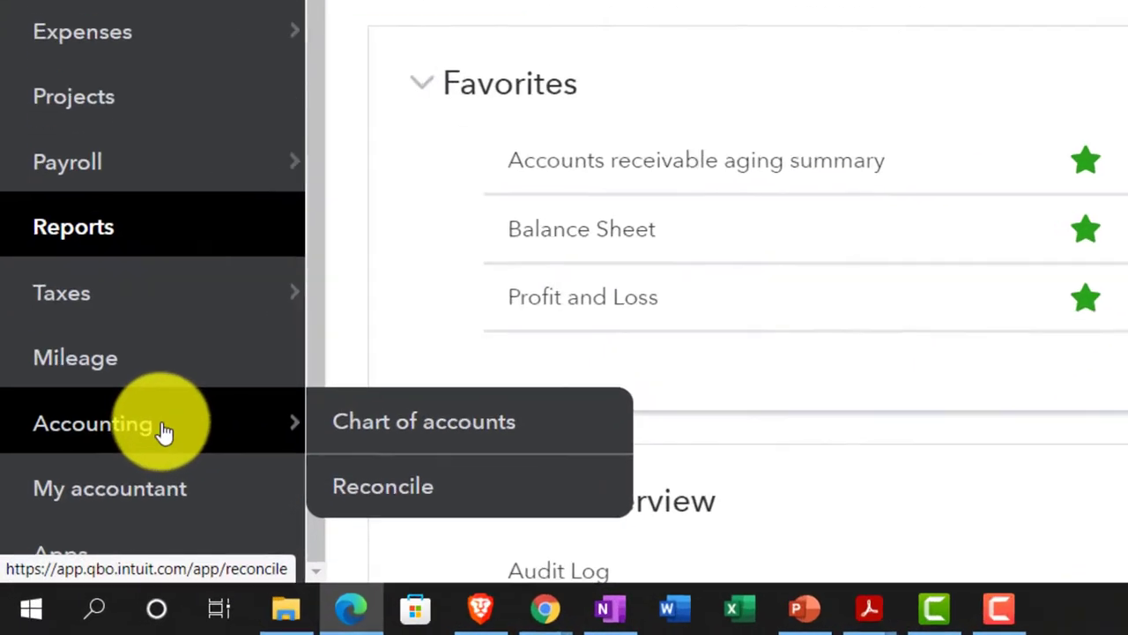
pyautogui.click(130, 518)
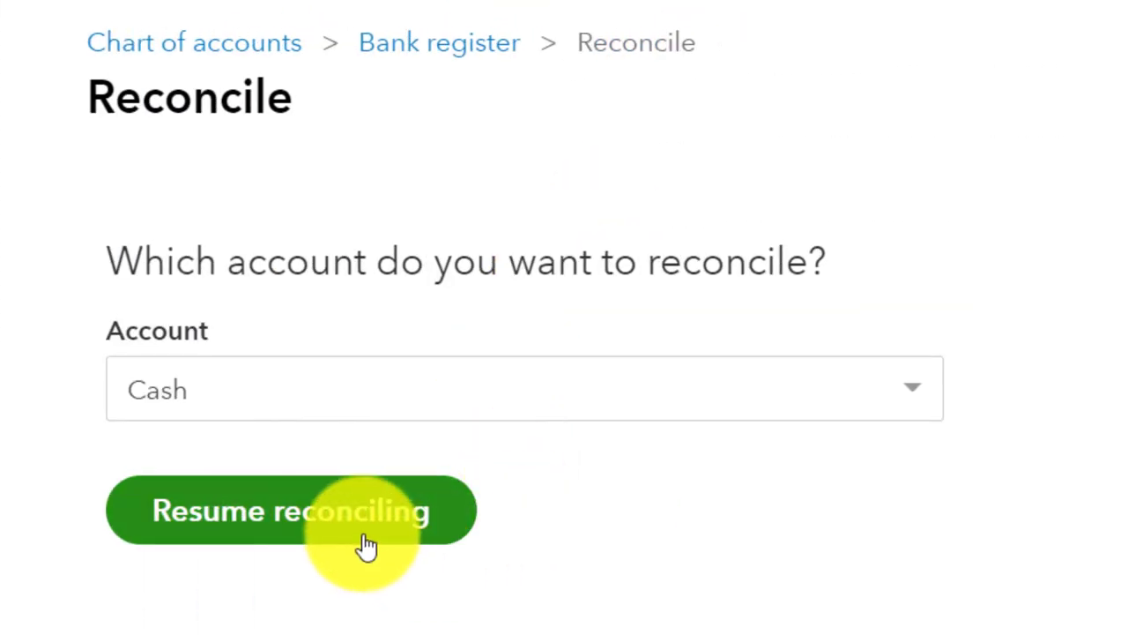
pyautogui.click(367, 545)
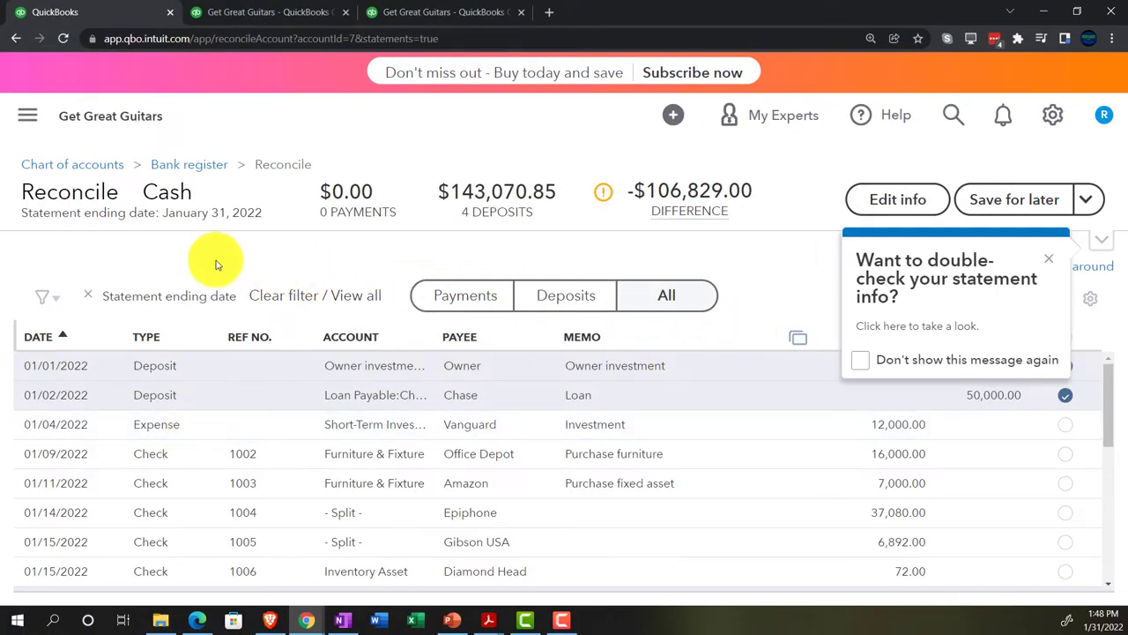
# Expand the Cash reconciliation's balance summary and dismiss the statement info tip.
pyautogui.click(1103, 242)
pyautogui.click(1044, 374)
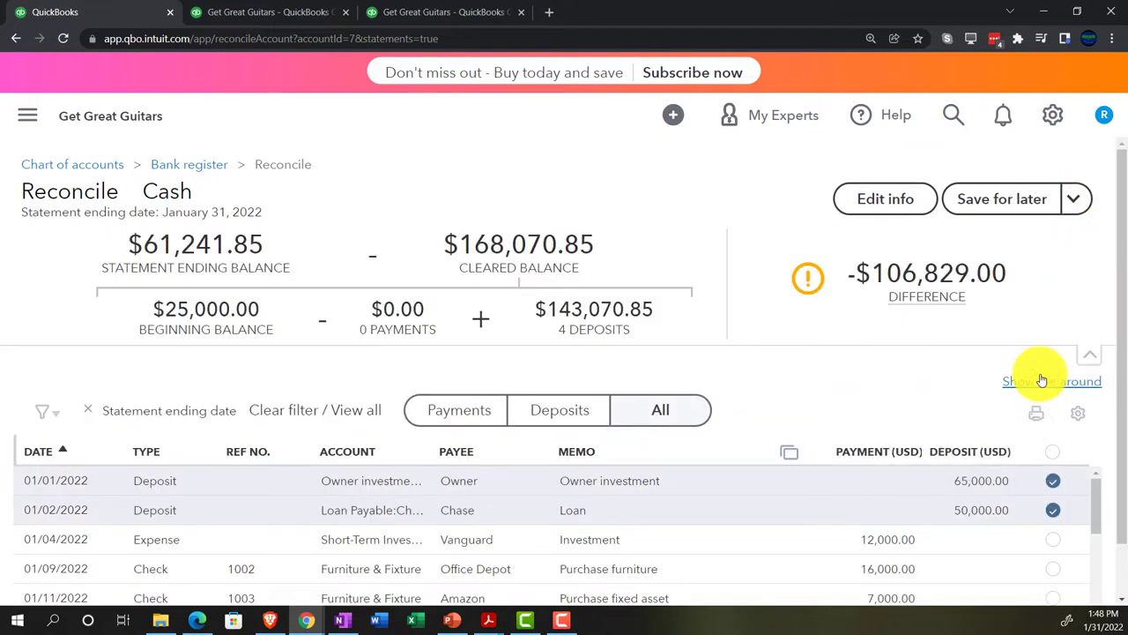
pyautogui.click(1019, 439)
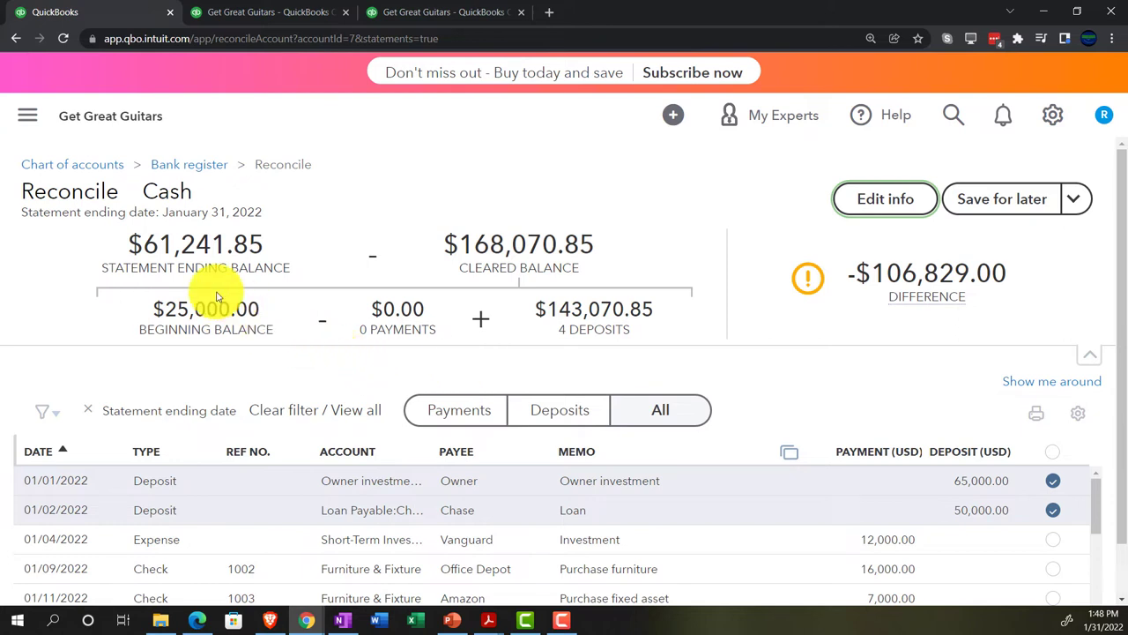
# Compare the reconciliation balances with the January bank statement, Bank Stmt Jan.pdf, in Acrobat Reader and switch back to Chrome.
pyautogui.click(489, 622)
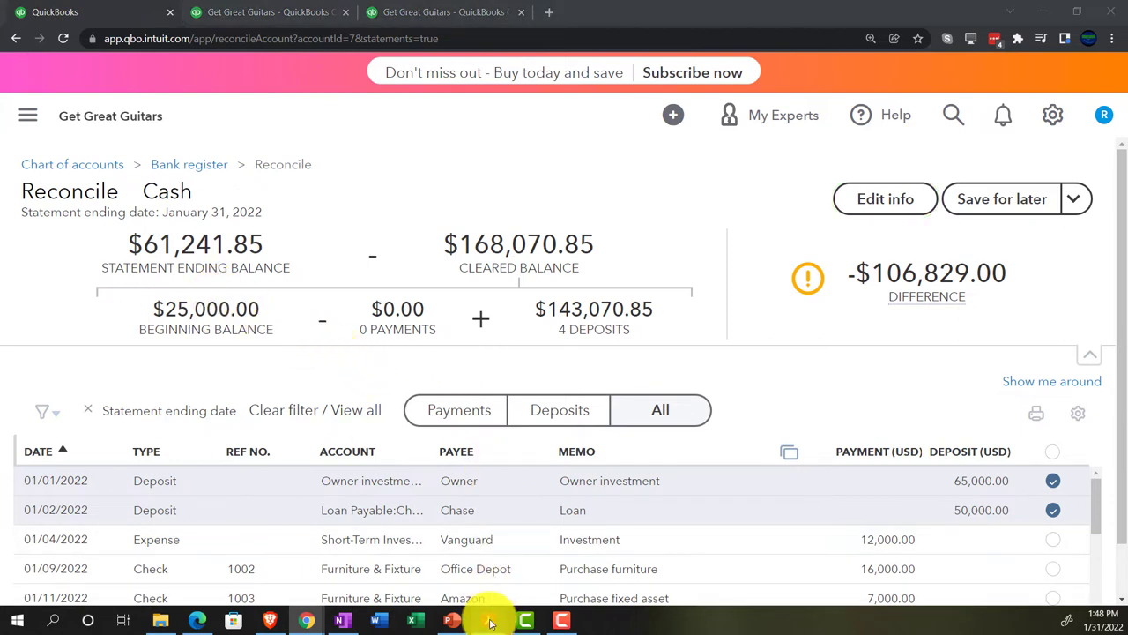
pyautogui.click(429, 574)
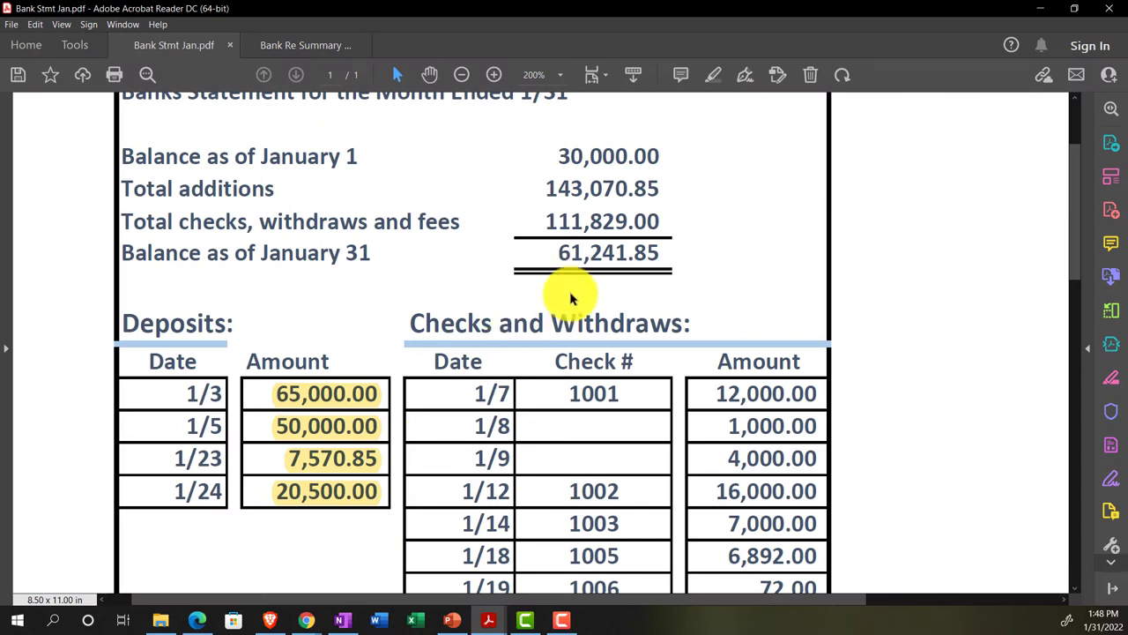
pyautogui.click(309, 620)
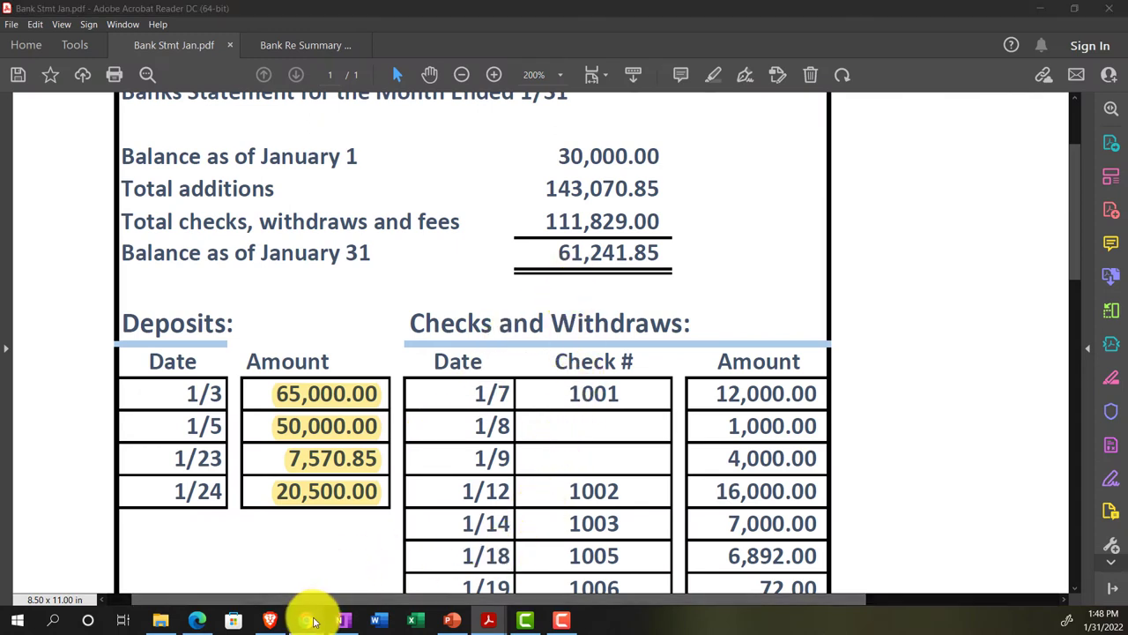
# Compare the beginning balance in the QuickBooks Cash reconciliation with the January 1 balance on Bank Stmt Jan.pdf.
pyautogui.click(312, 569)
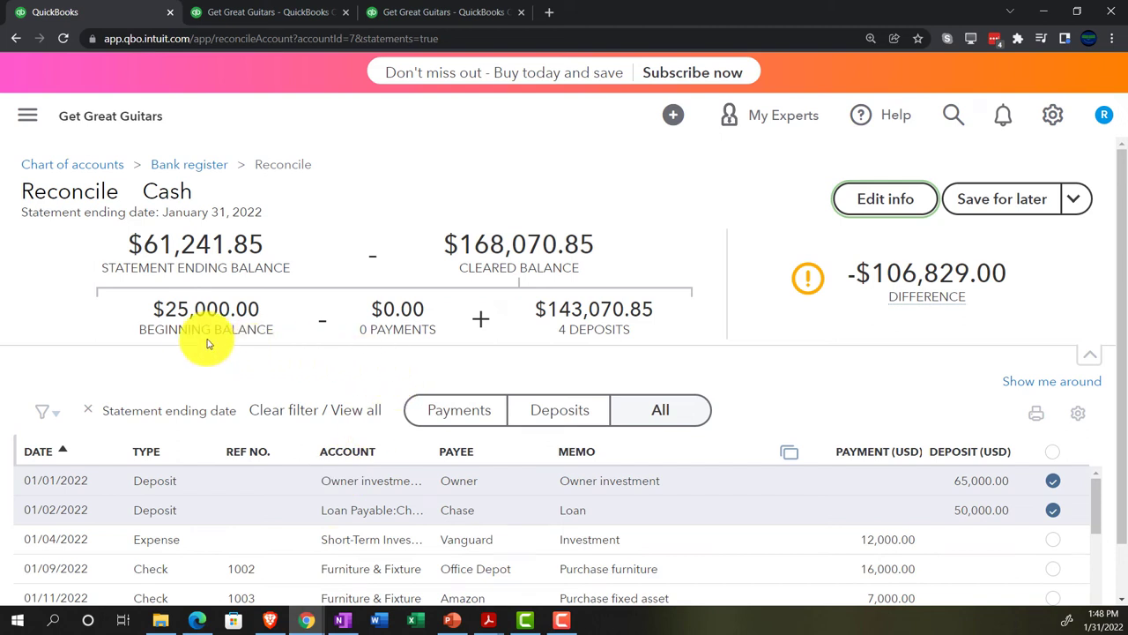
pyautogui.click(488, 620)
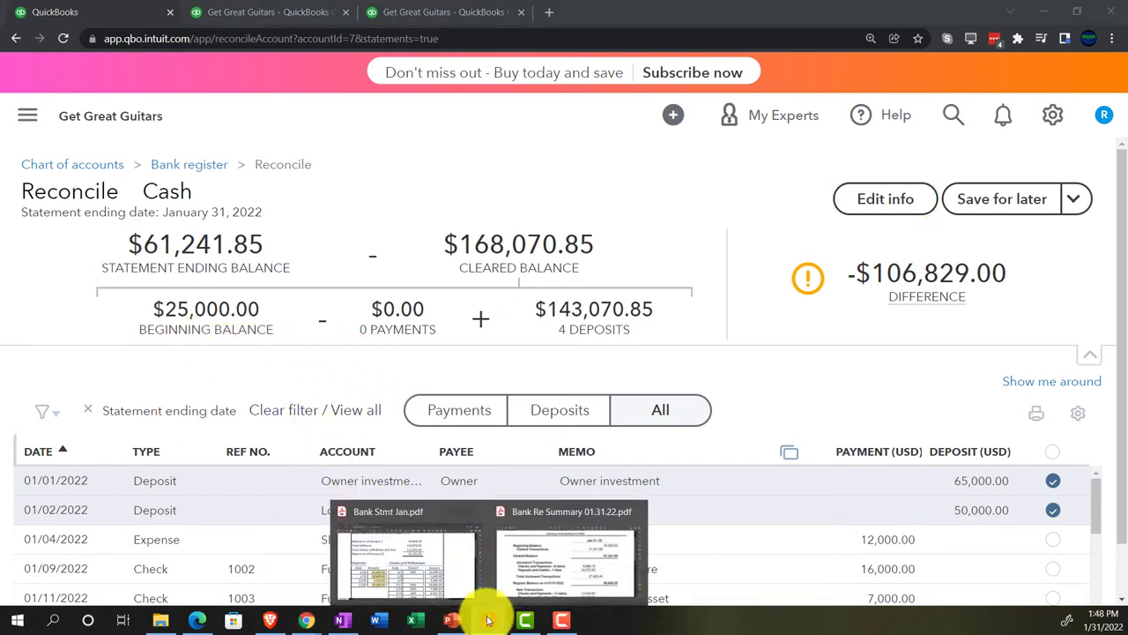
pyautogui.click(431, 570)
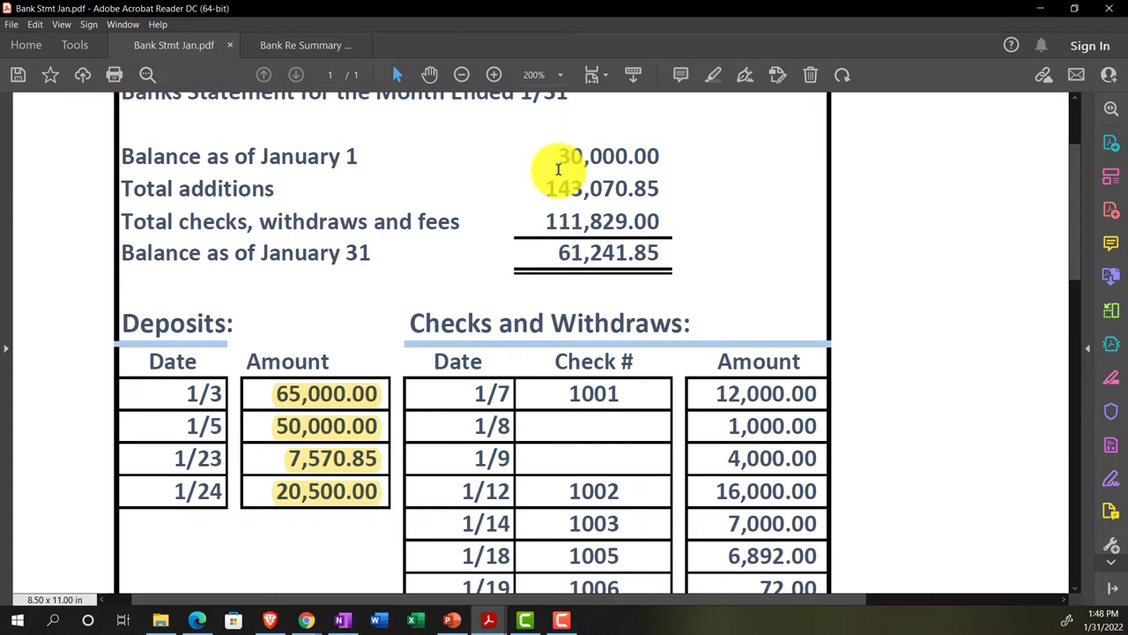
pyautogui.click(491, 617)
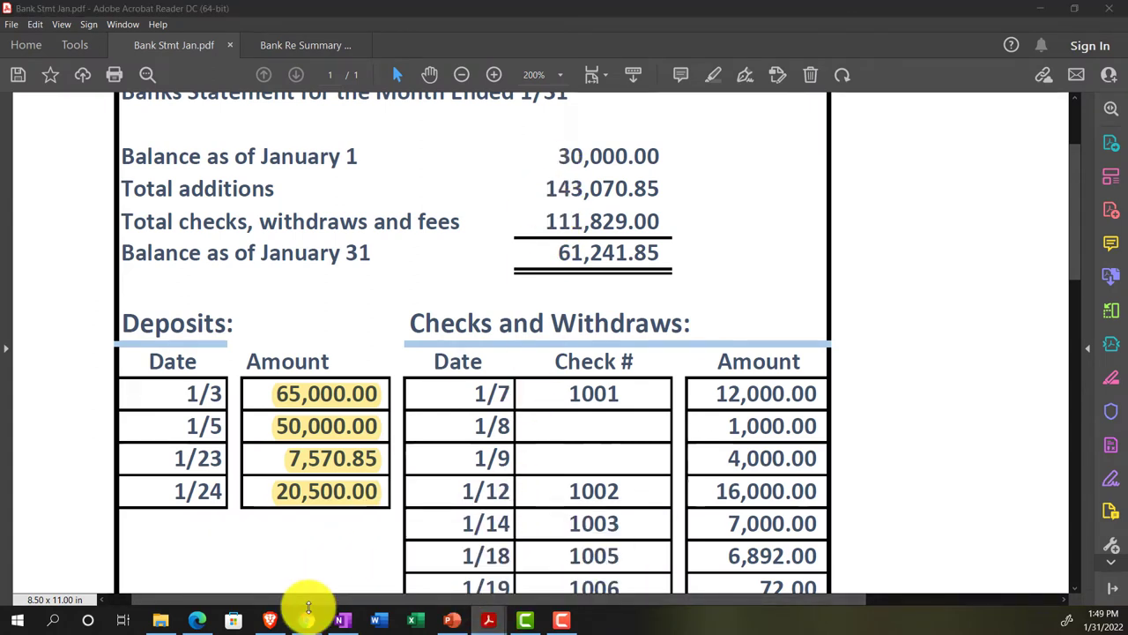
pyautogui.moveTo(308, 620)
pyautogui.click(334, 574)
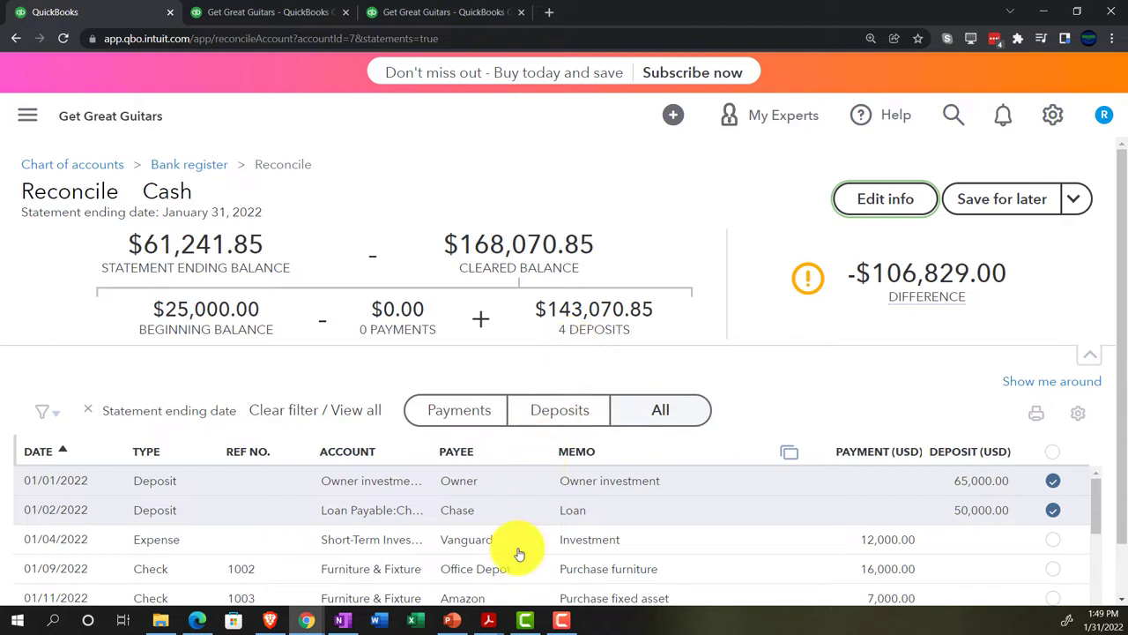
# Switch to the January bank statement in Acrobat Reader and examine its summary and the Checks and Withdraws table.
pyautogui.click(487, 621)
pyautogui.click(467, 568)
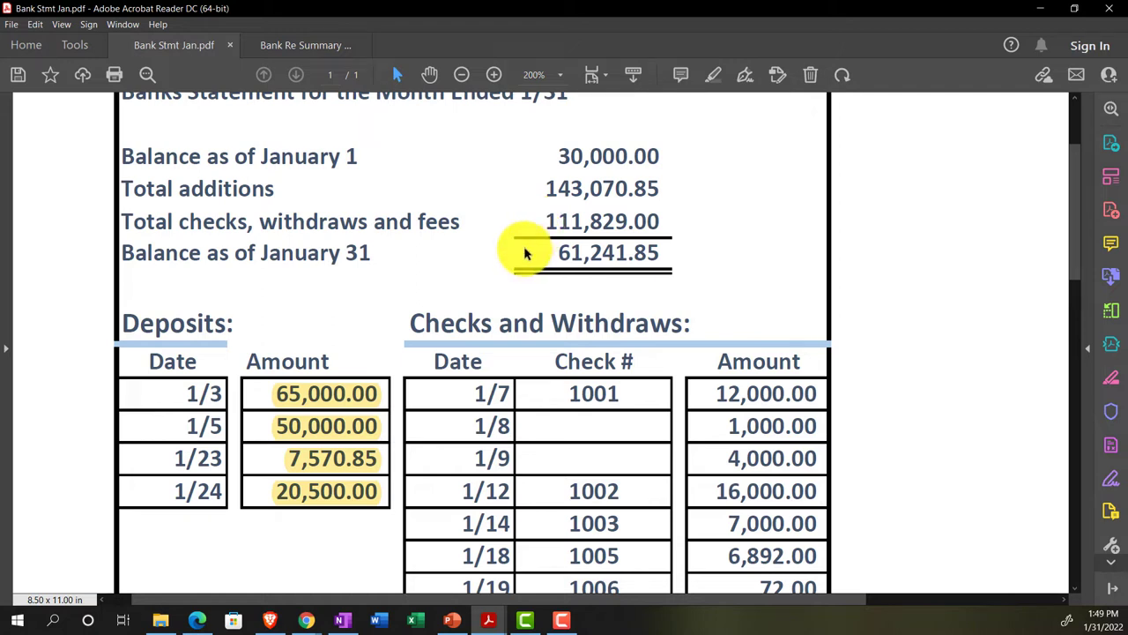
pyautogui.scroll(-1, 524, 265)
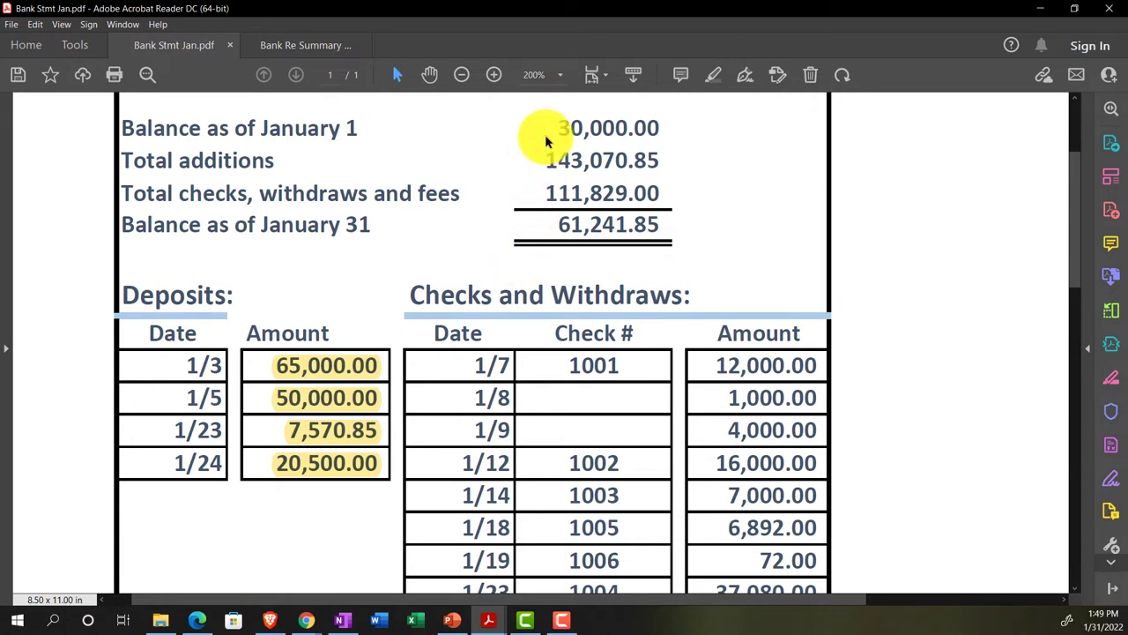
pyautogui.scroll(-1, 545, 142)
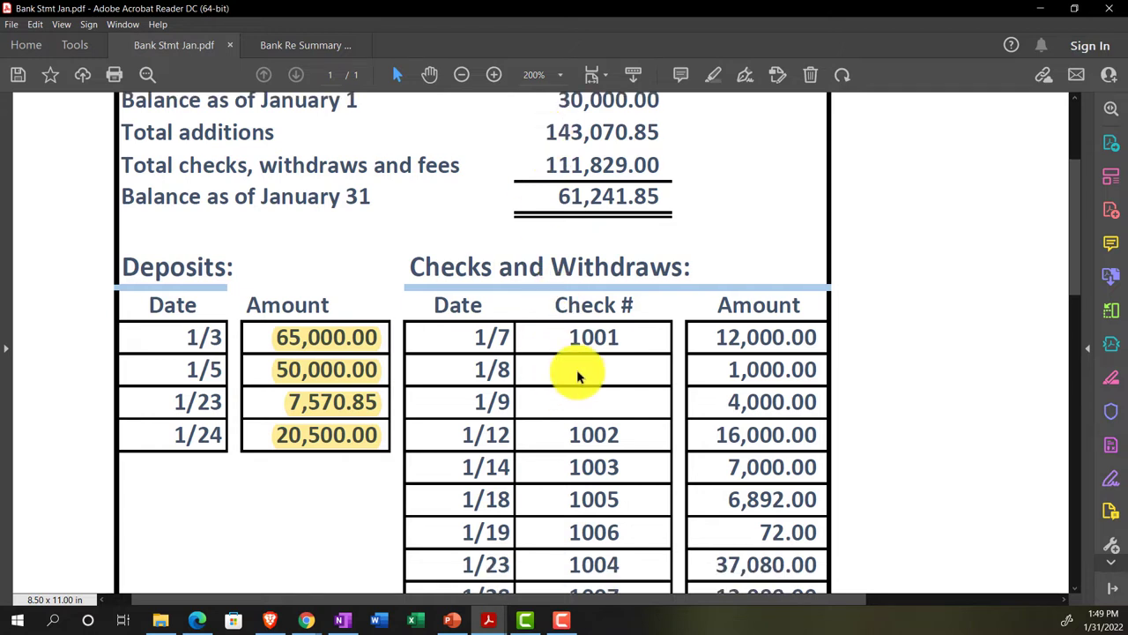
pyautogui.scroll(-3, 578, 376)
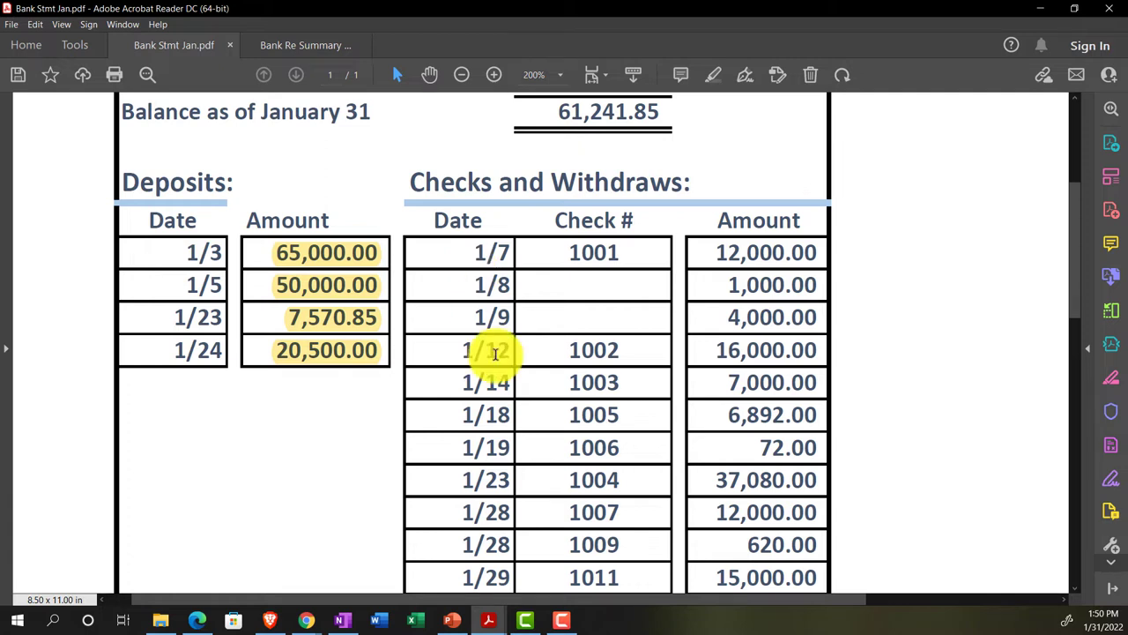
# Switch back to the QuickBooks reconciliation in Chrome and sort its transactions by reference number in ascending order.
pyautogui.click(308, 620)
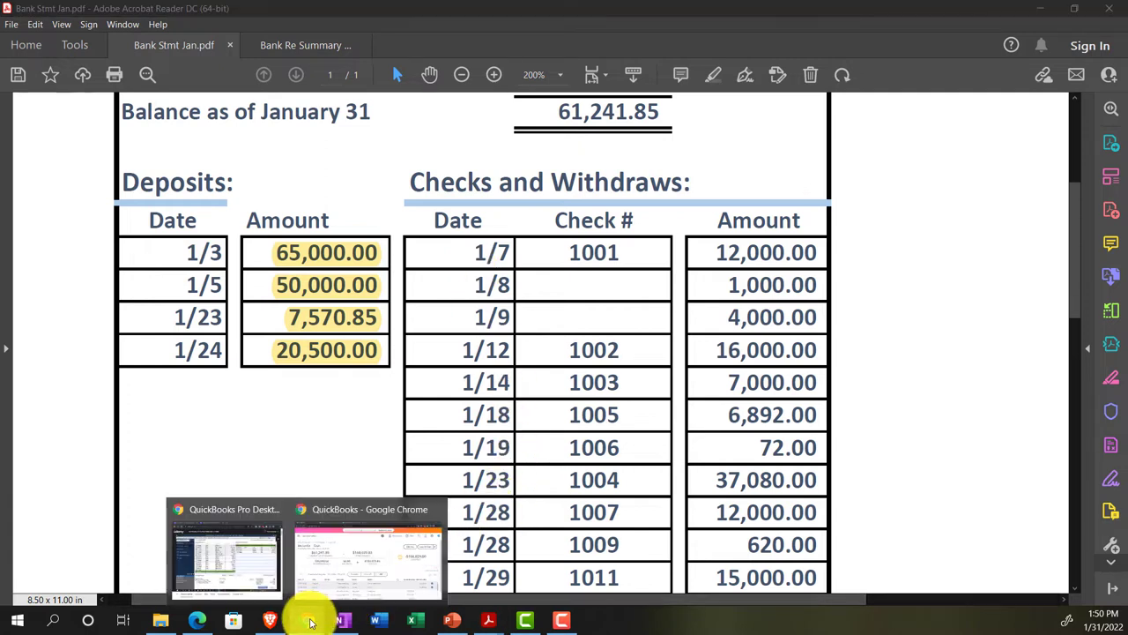
pyautogui.click(319, 571)
pyautogui.scroll(-1, 342, 491)
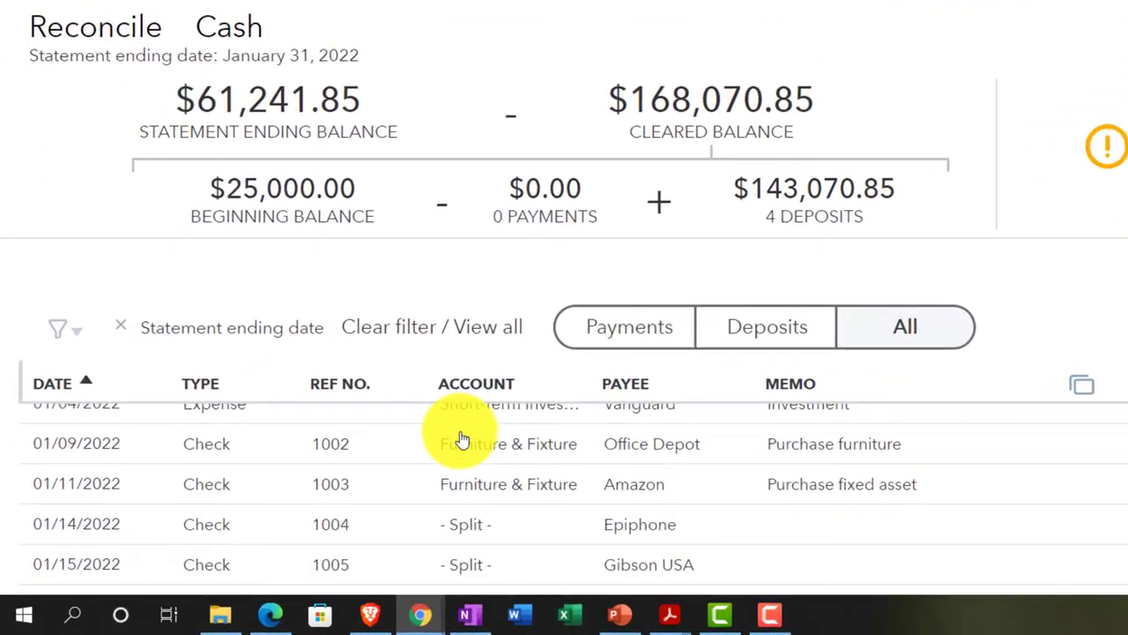
pyautogui.scroll(1, 328, 540)
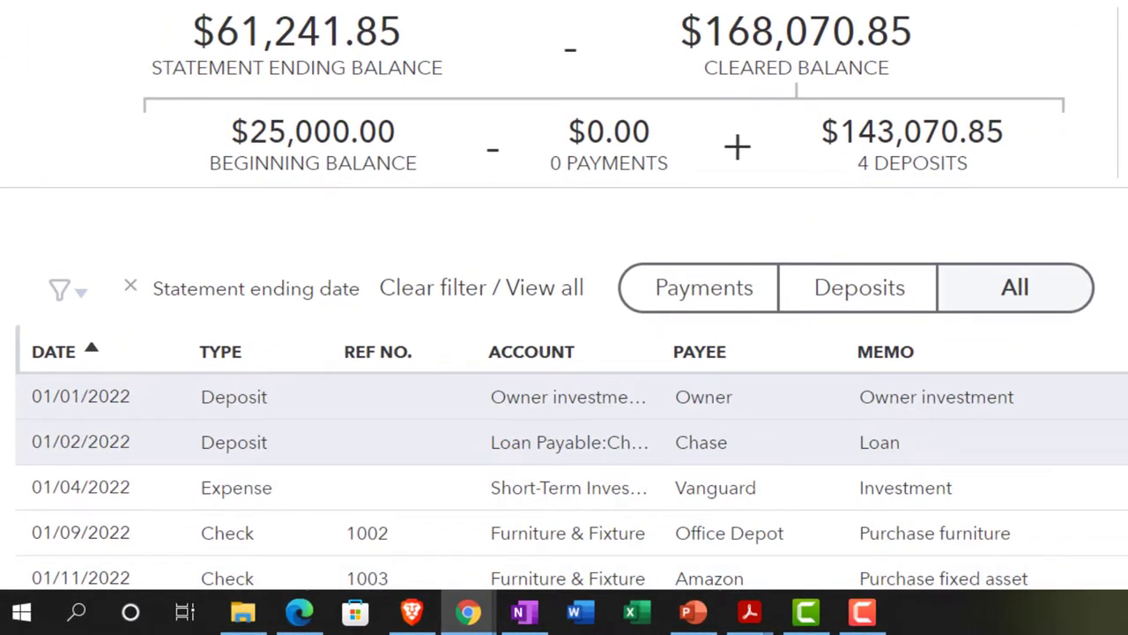
pyautogui.scroll(-2, 702, 475)
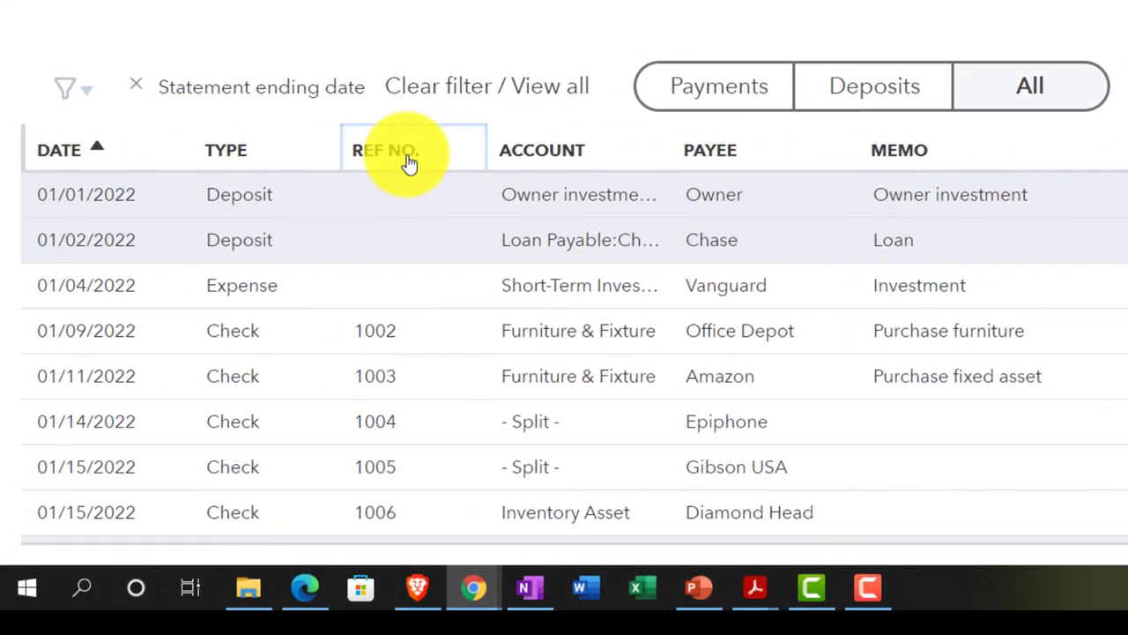
pyautogui.click(409, 164)
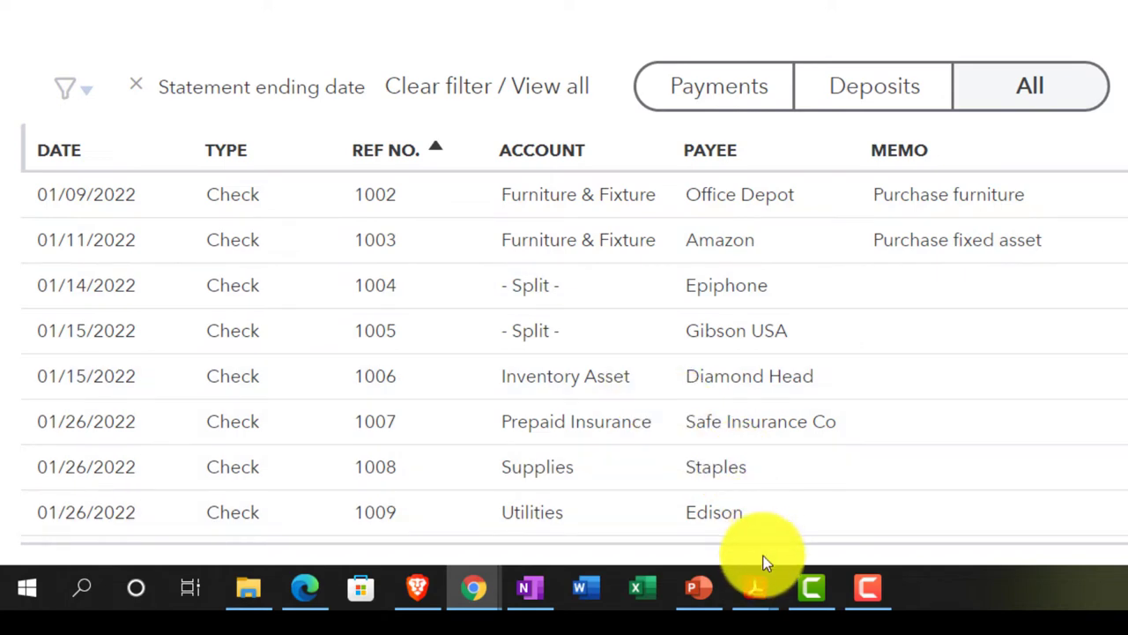
# Return to the bank statement in Acrobat Reader and select the 12,000.00 amount of check 1001.
pyautogui.click(757, 584)
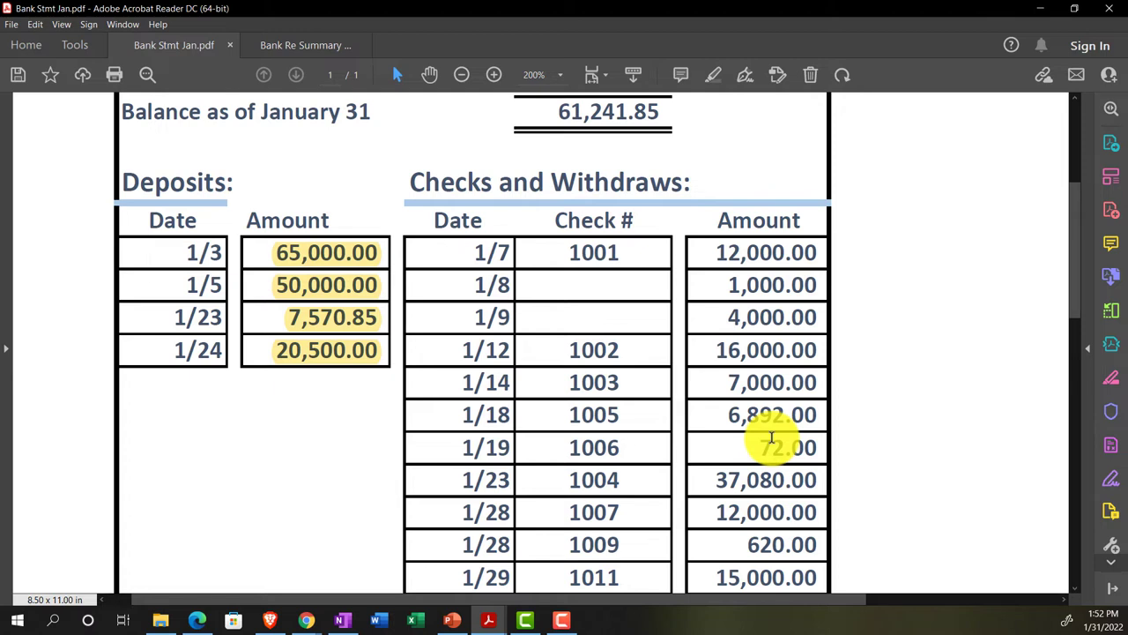
pyautogui.scroll(-1, 771, 441)
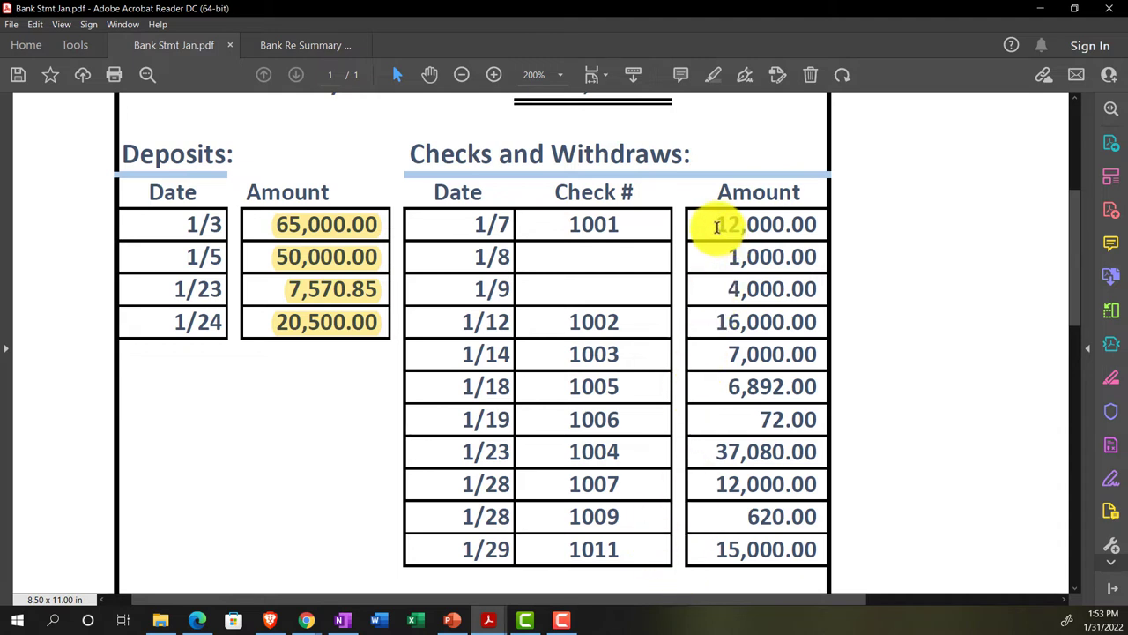
pyautogui.moveTo(711, 226); pyautogui.dragTo(820, 222)
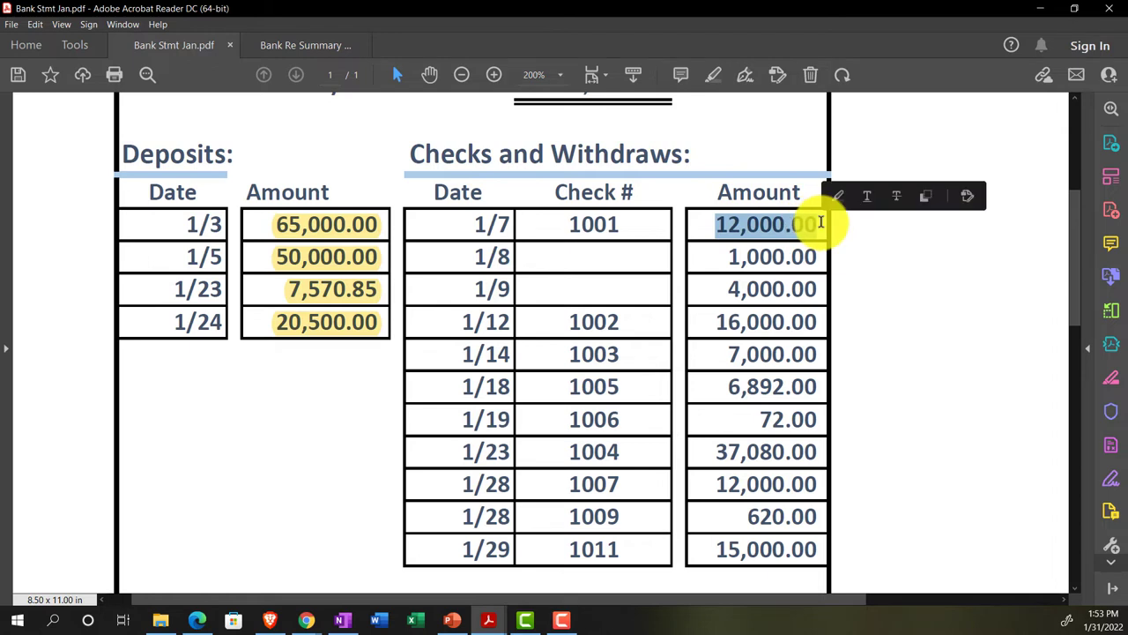
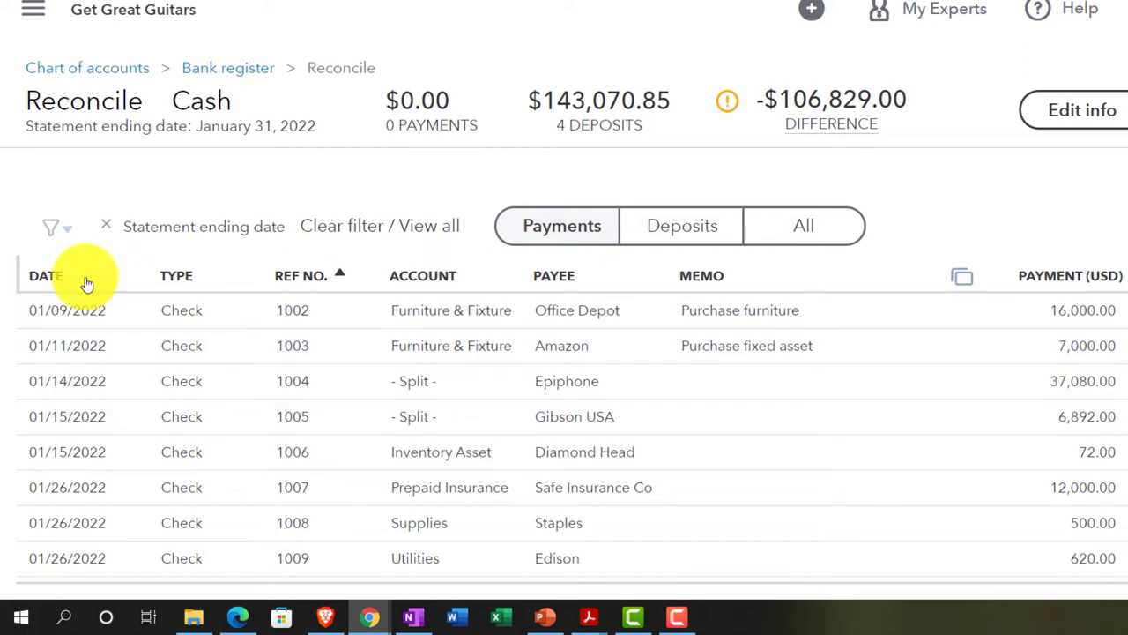
# Sort the reconciliation payments by date and, after checking the bank statement, mark the 01/04/2022 Vanguard payment of 12,000.00 as cleared.
pyautogui.click(88, 283)
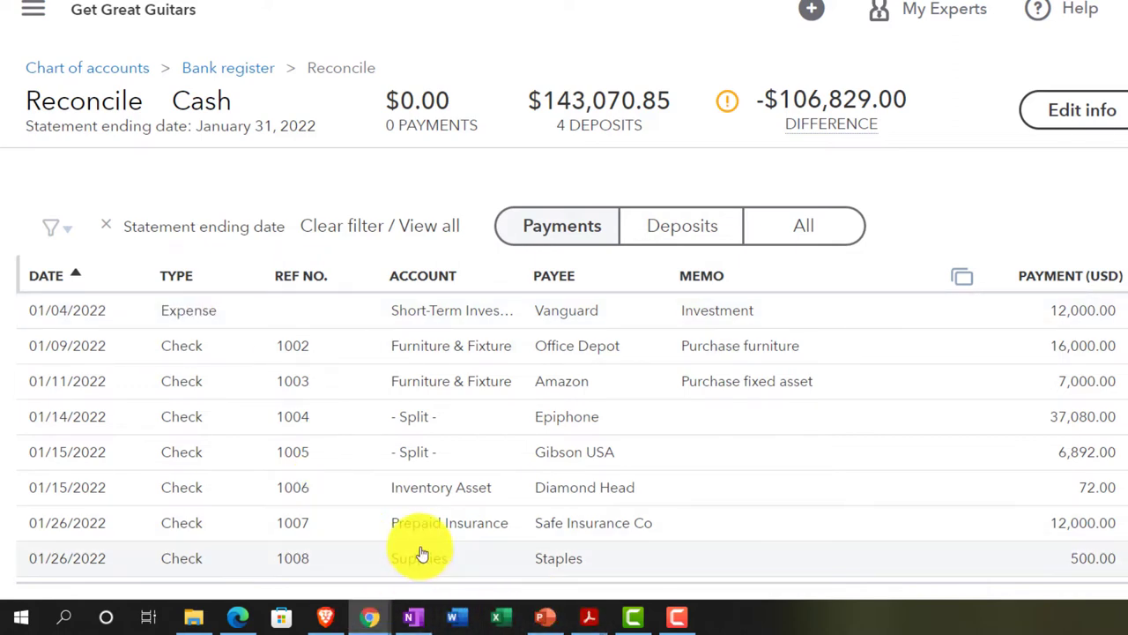
pyautogui.click(420, 617)
pyautogui.click(417, 618)
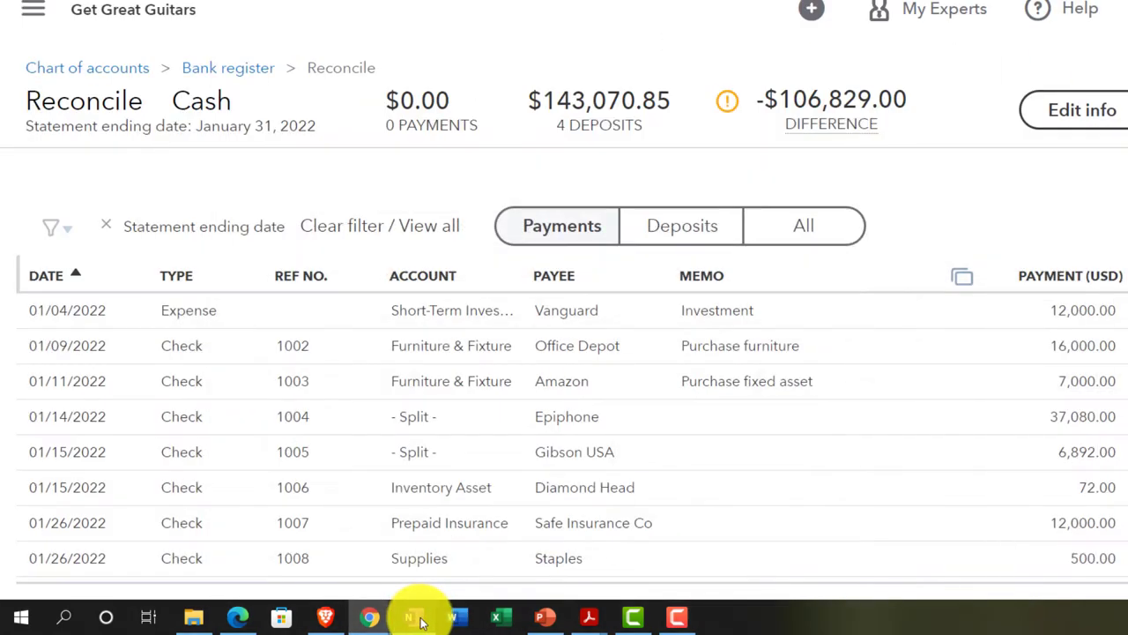
pyautogui.moveTo(587, 615)
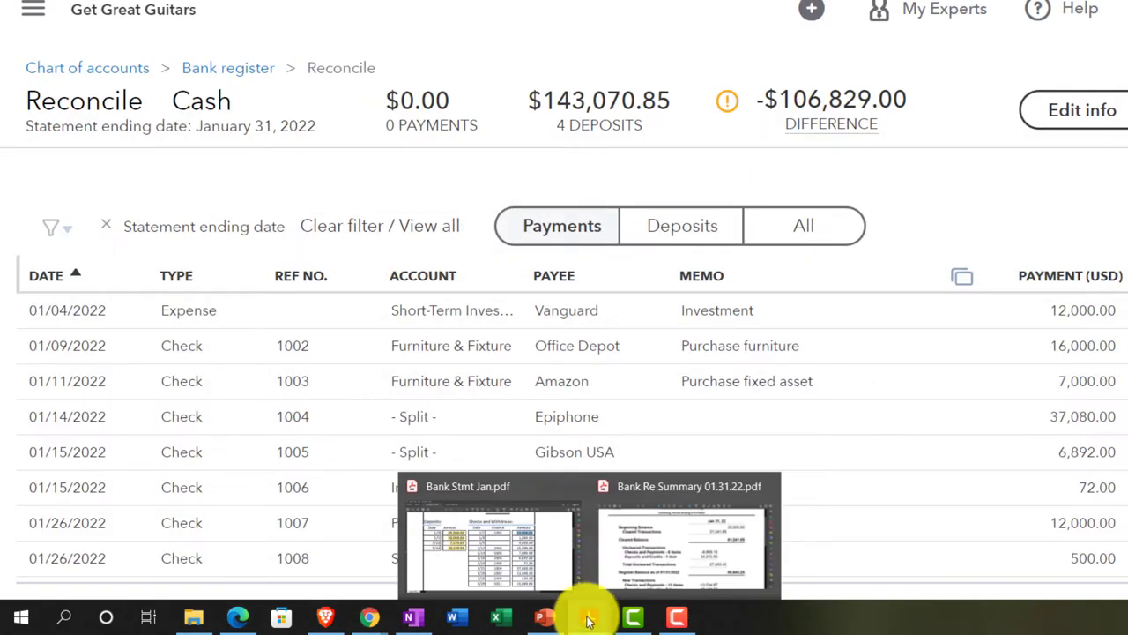
pyautogui.click(493, 539)
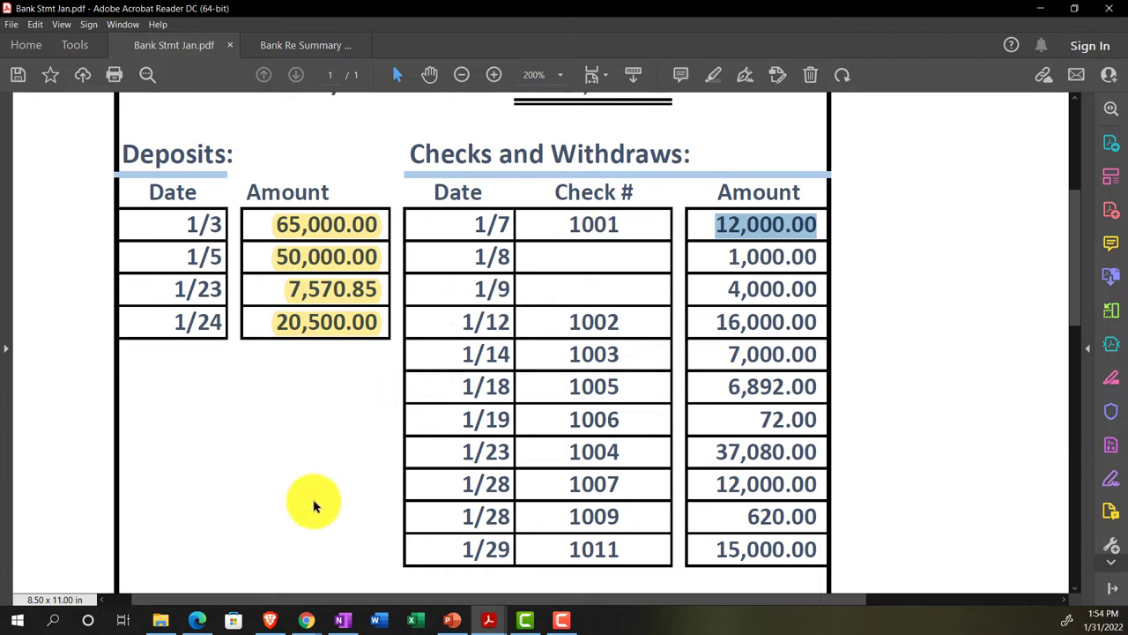
pyautogui.click(305, 619)
pyautogui.click(326, 566)
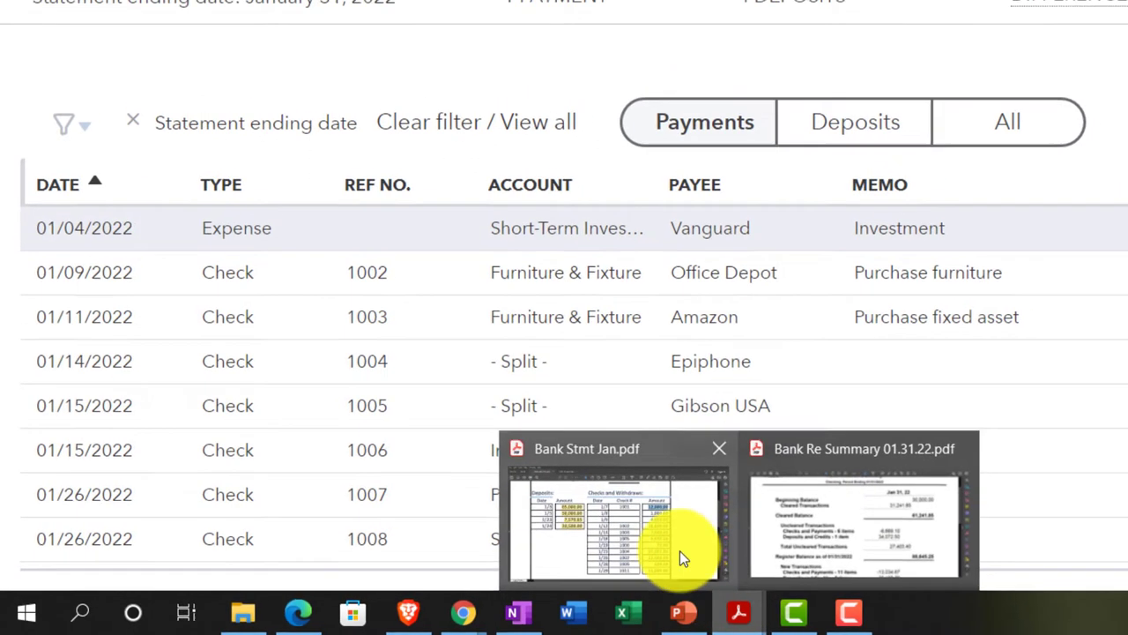
# Highlight the date, check number and amount of the 1/7 check 1001 entry in Bank Stmt Jan.pdf.
pyautogui.click(708, 546)
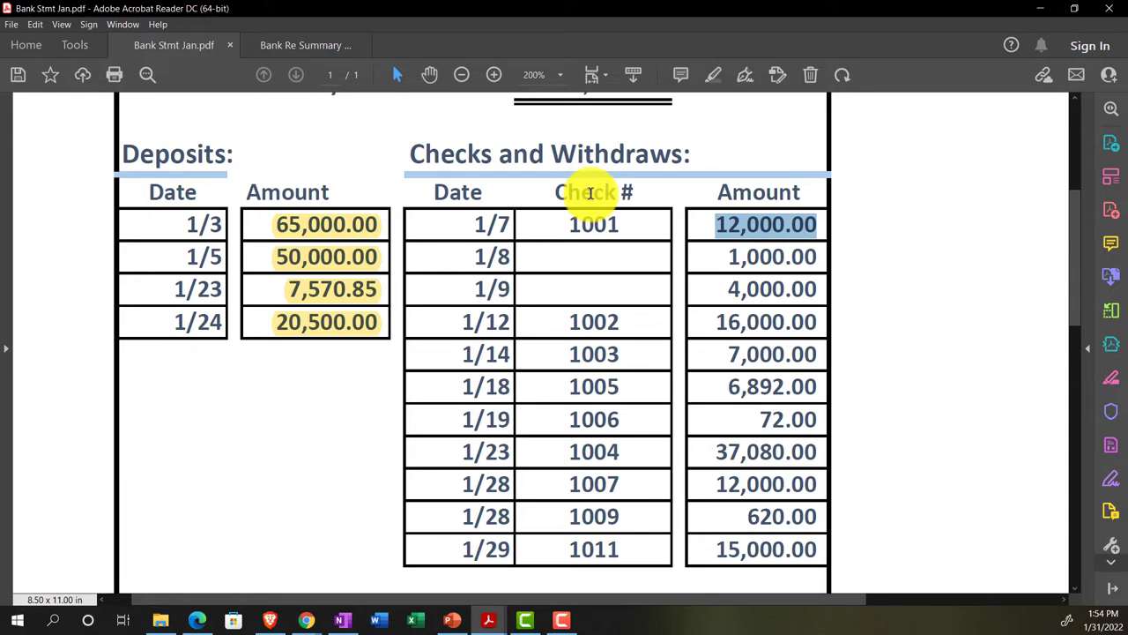
pyautogui.rightClick(737, 226)
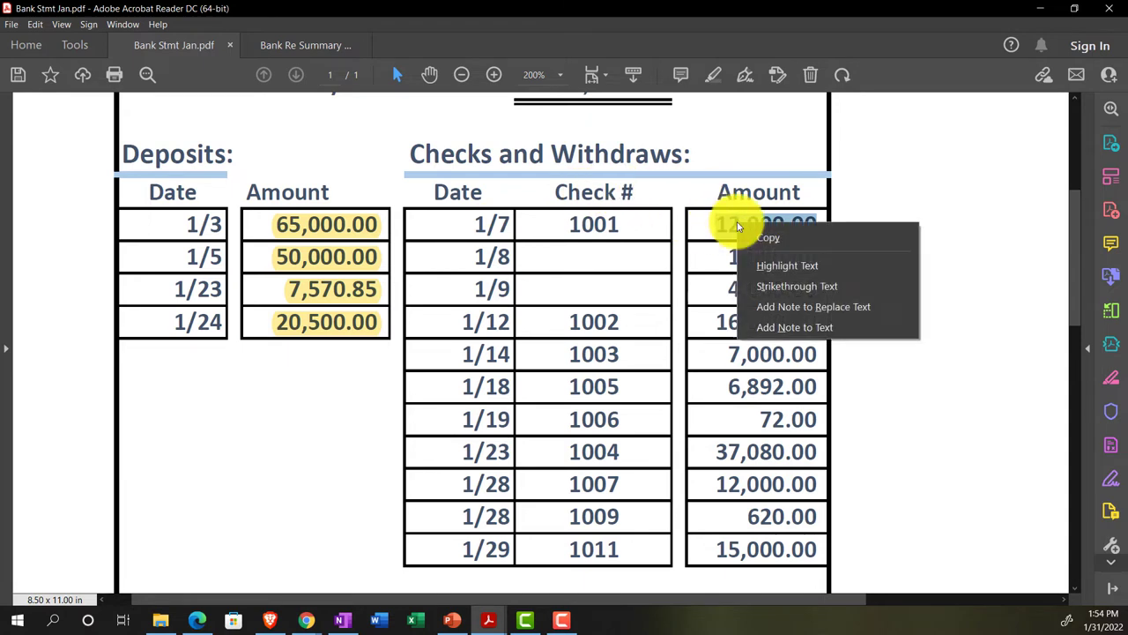
pyautogui.click(762, 262)
pyautogui.moveTo(474, 223); pyautogui.dragTo(717, 221)
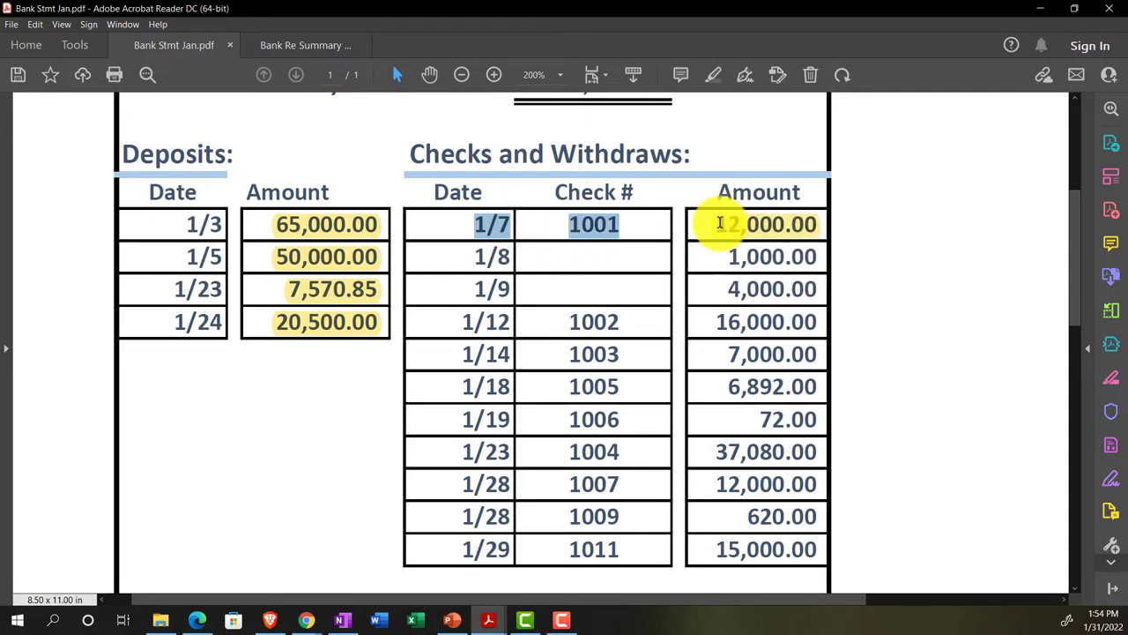
pyautogui.rightClick(610, 228)
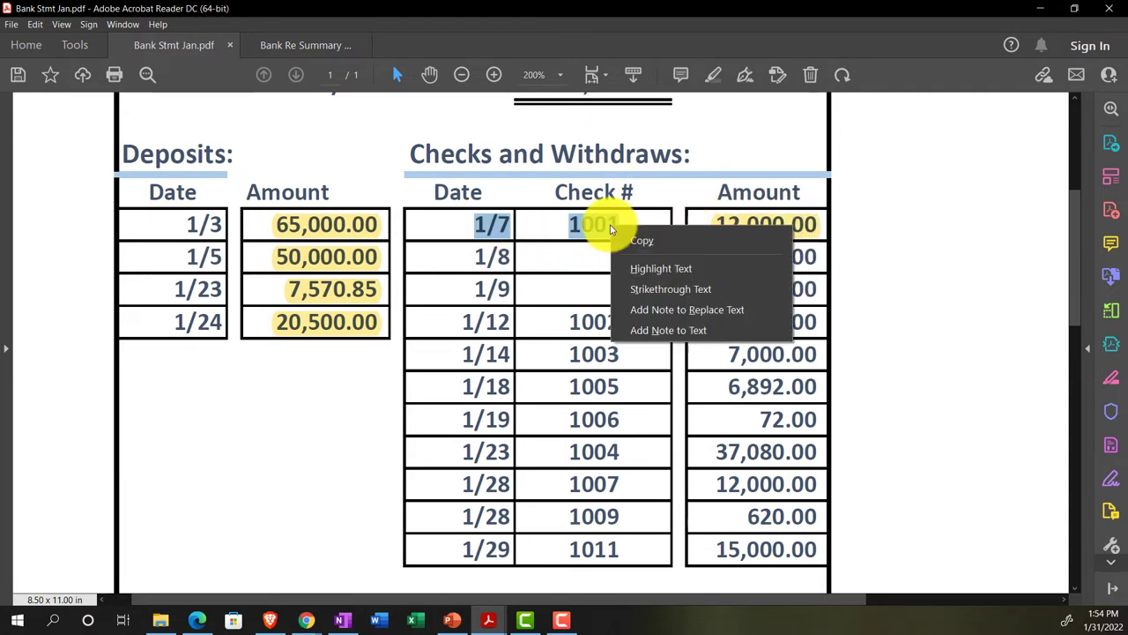
pyautogui.click(635, 267)
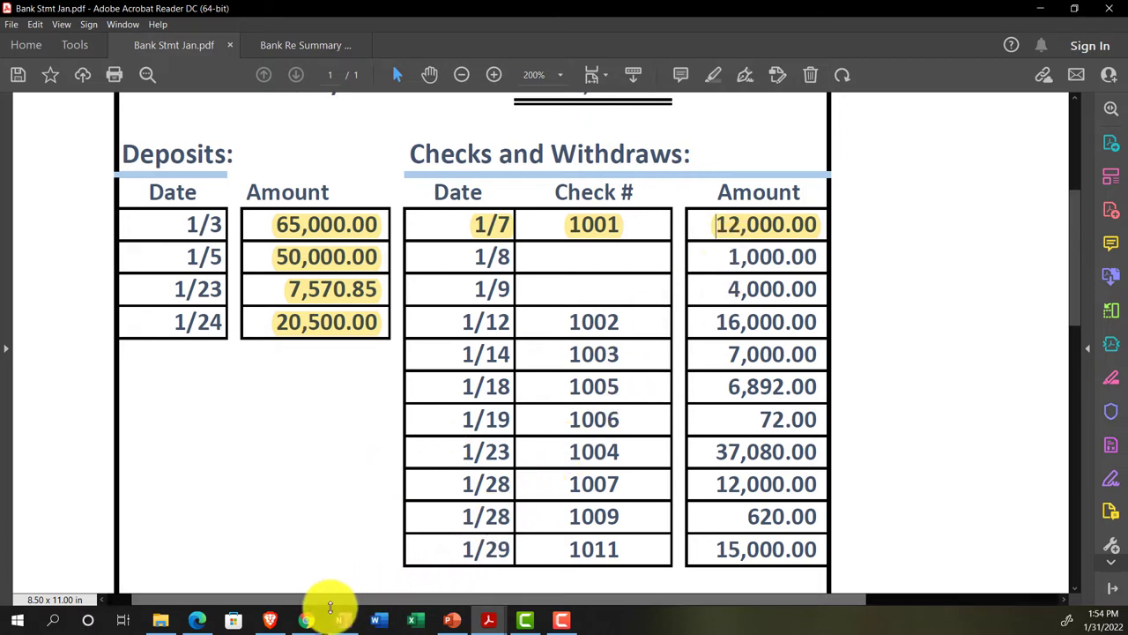
# Compare the 1/8 and 1/9 withdrawals and the summary on the bank statement with the payments listed in the Cash reconciliation.
pyautogui.moveTo(302, 617)
pyautogui.click(327, 564)
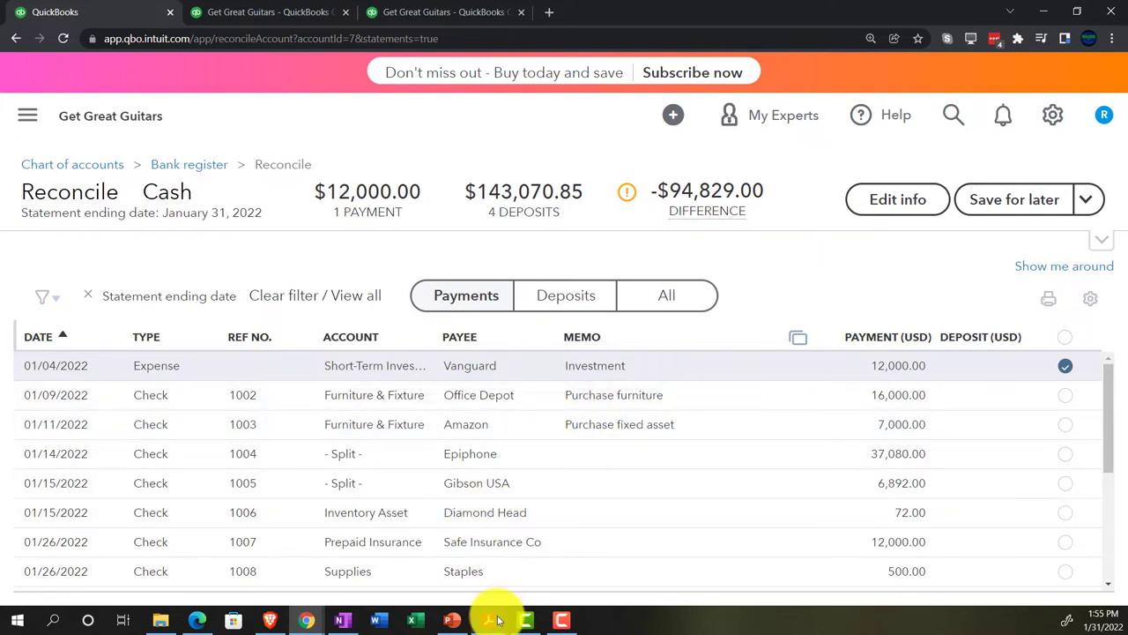
pyautogui.moveTo(492, 615)
pyautogui.click(433, 577)
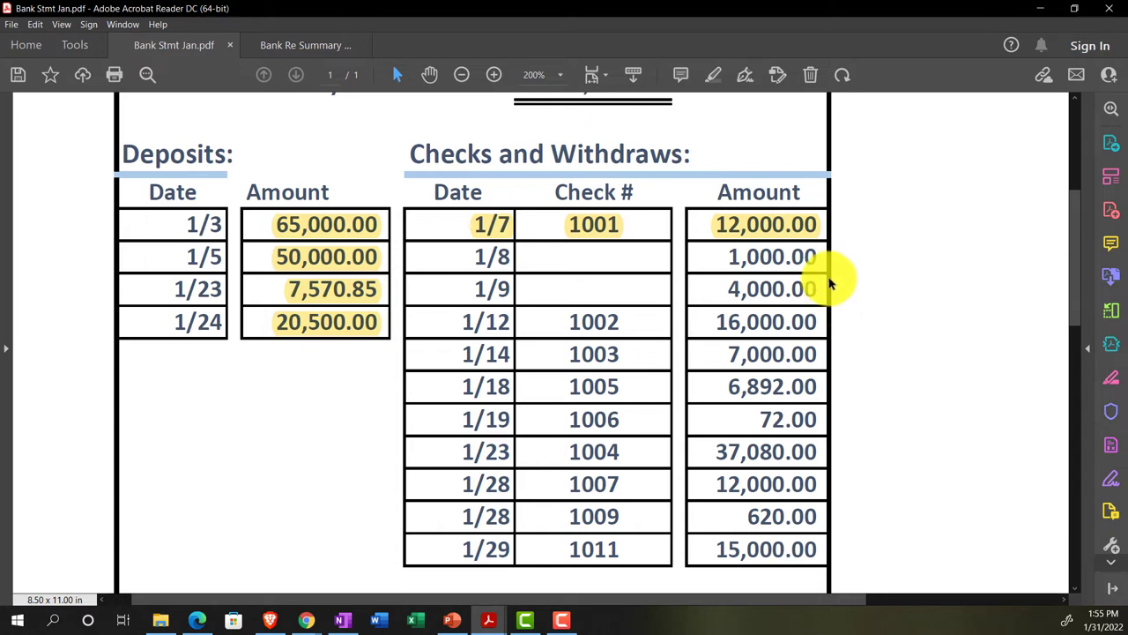
pyautogui.scroll(3, 833, 275)
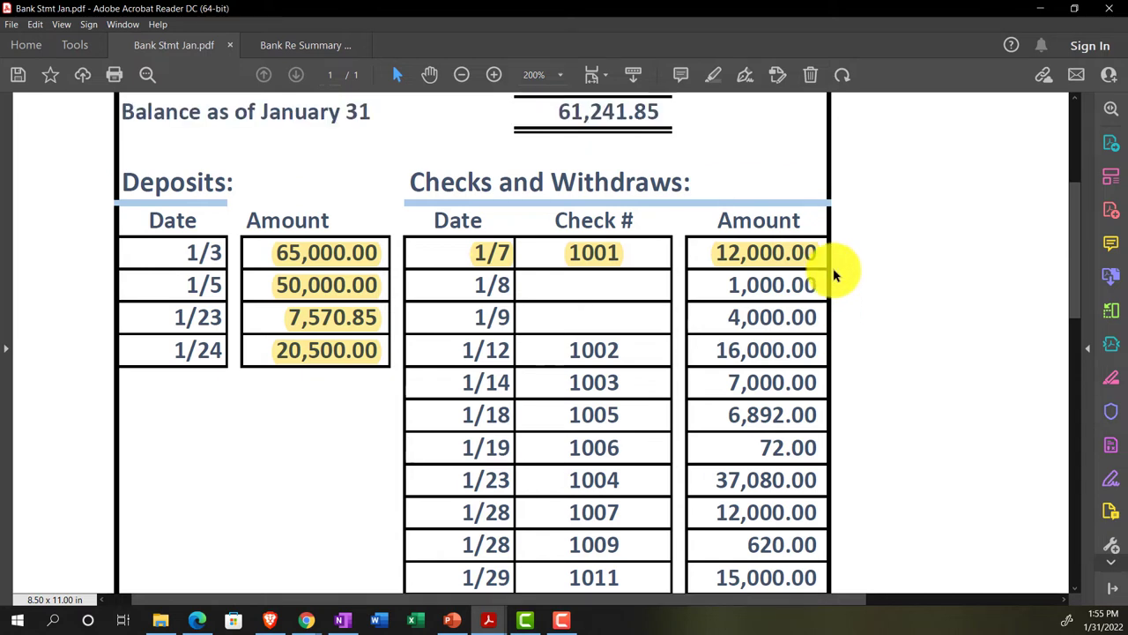
pyautogui.scroll(1, 836, 275)
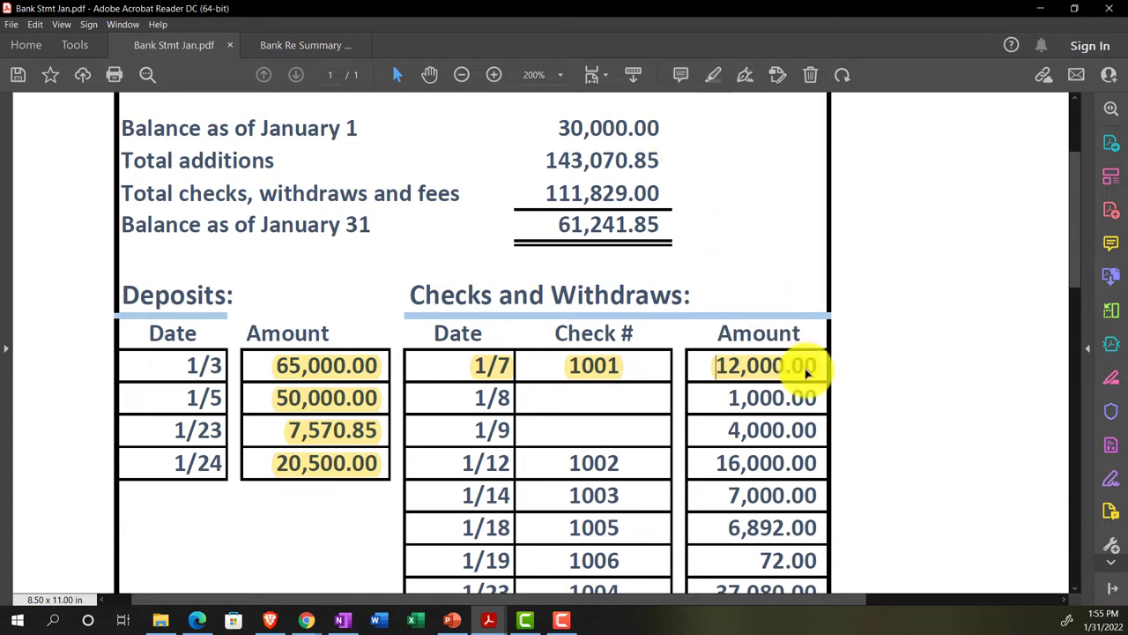
pyautogui.moveTo(813, 381); pyautogui.dragTo(716, 365)
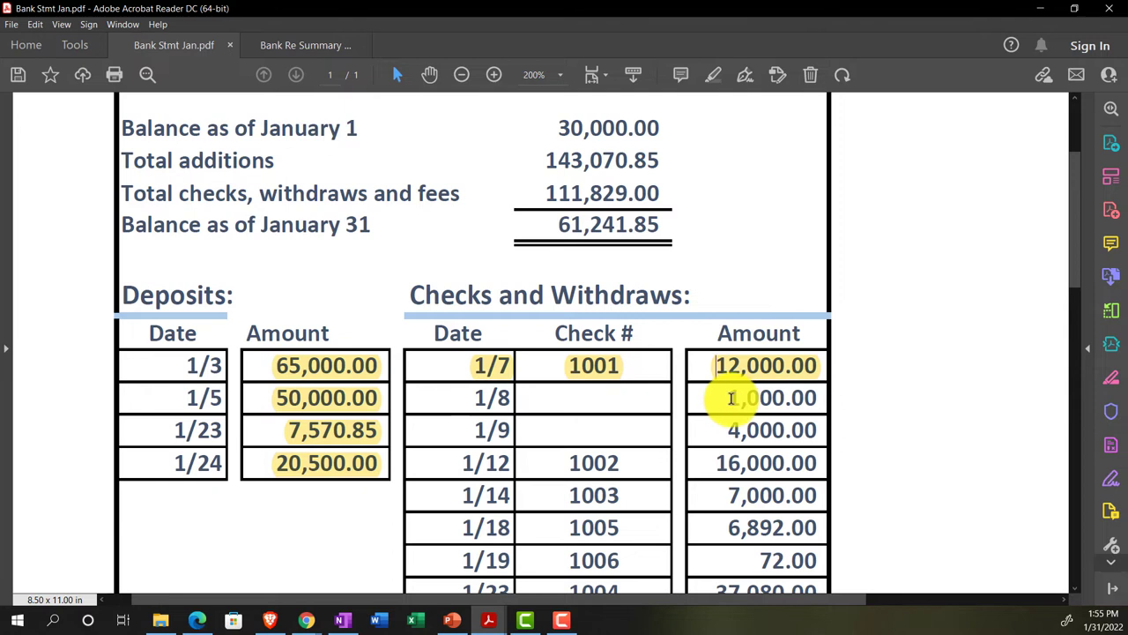
pyautogui.scroll(-1, 739, 400)
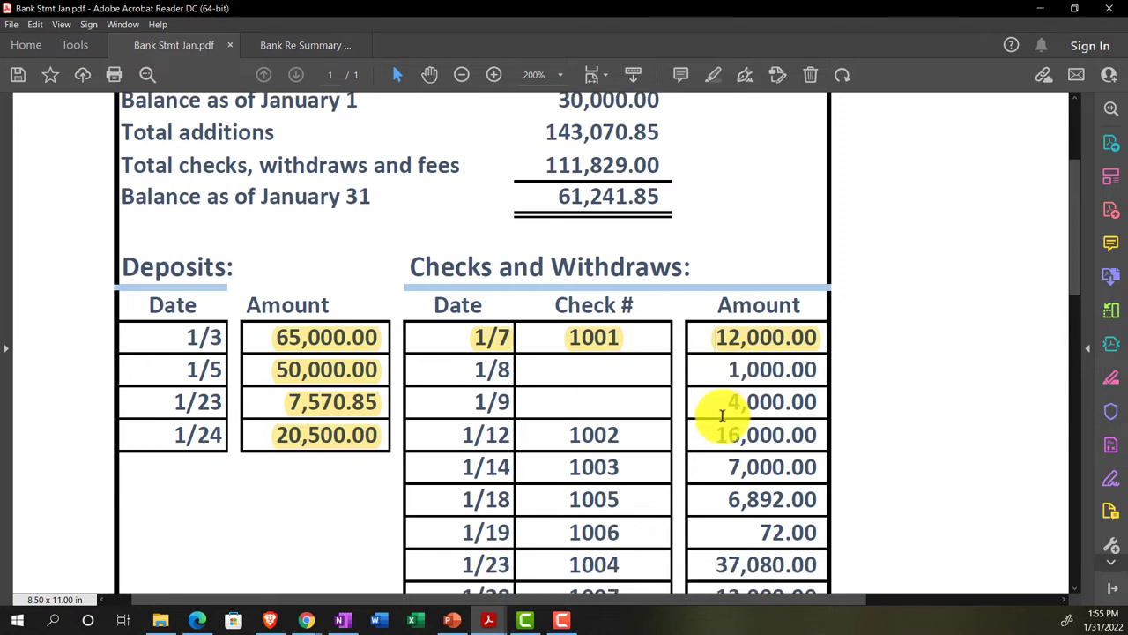
pyautogui.scroll(-1, 721, 413)
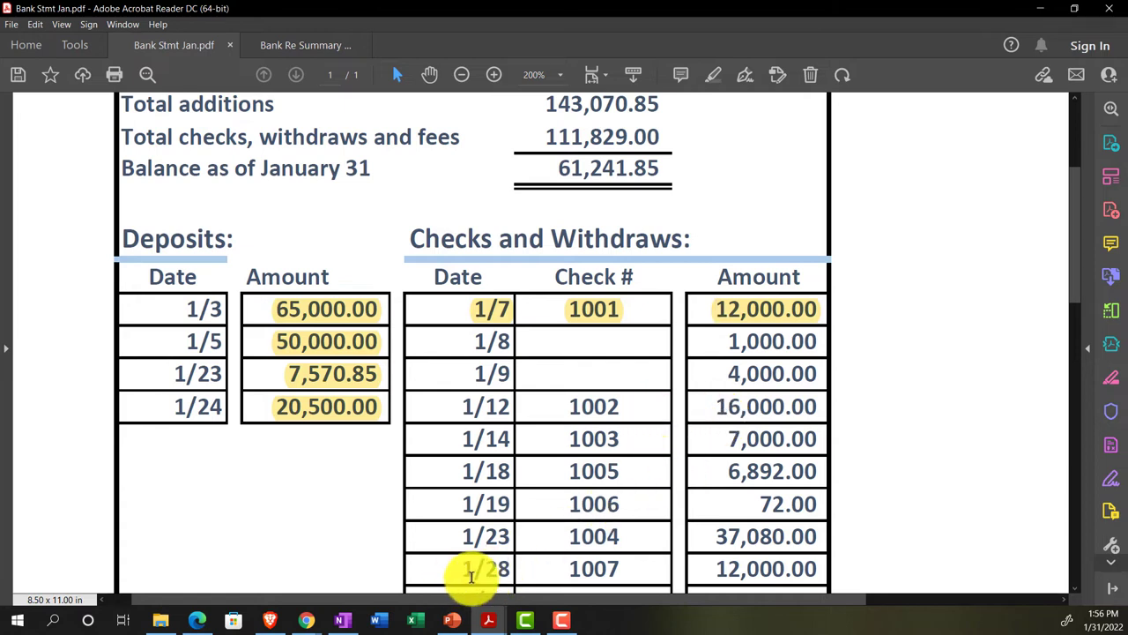
# Switch to QuickBooks in Chrome and mark the 01/09/2022 Office Depot check 1002 payment of 16,000.00 as cleared.
pyautogui.moveTo(306, 619)
pyautogui.click(344, 578)
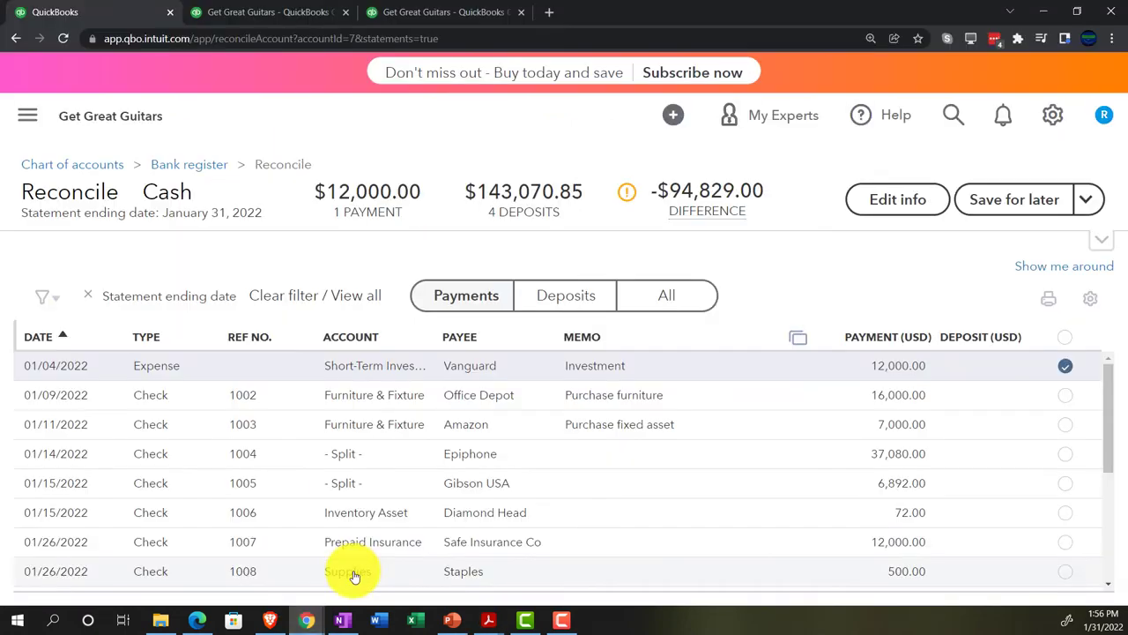
pyautogui.click(1066, 396)
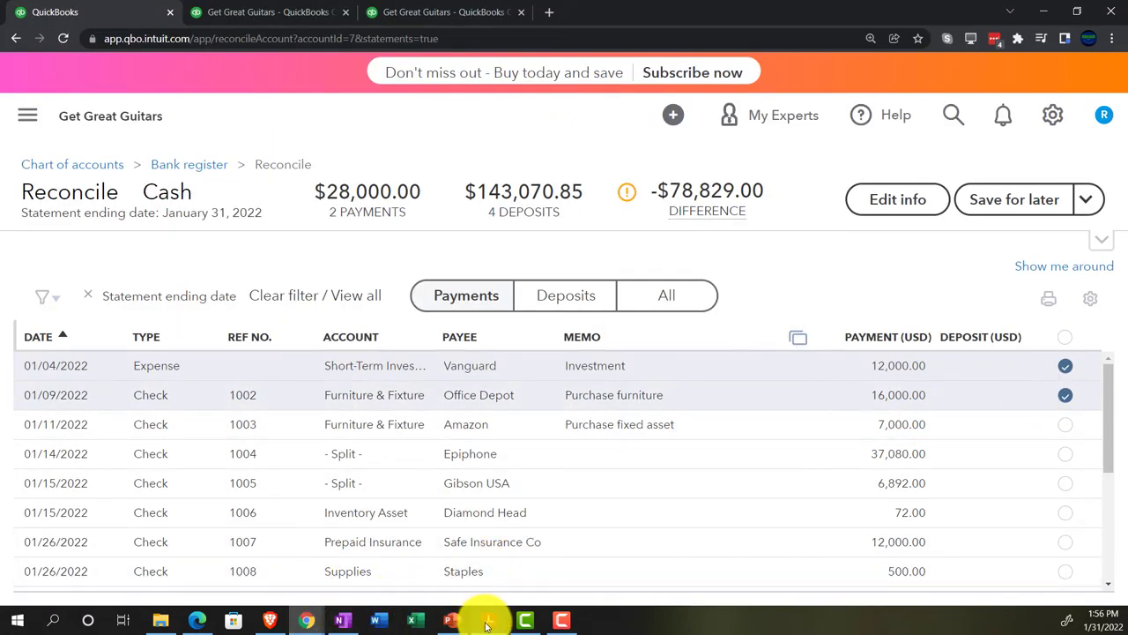
# Return to Bank Stmt Jan.pdf in Acrobat Reader and highlight the date, check number and amount of the 1/12 check 1002 entry.
pyautogui.moveTo(488, 620)
pyautogui.click(406, 538)
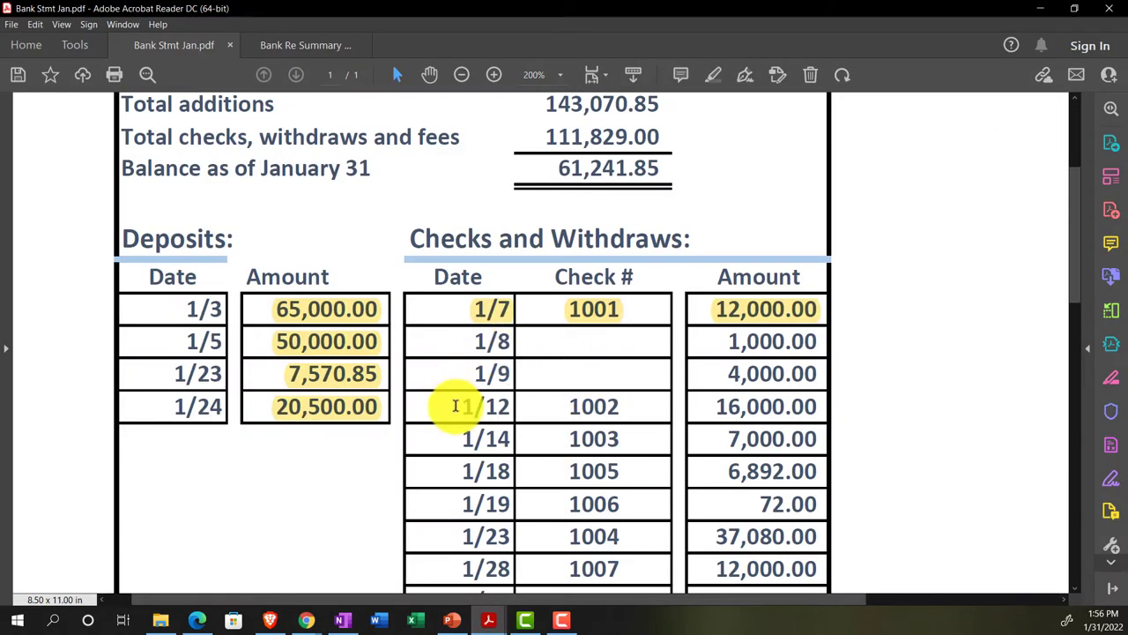
pyautogui.moveTo(457, 405); pyautogui.dragTo(717, 402)
pyautogui.click(762, 378)
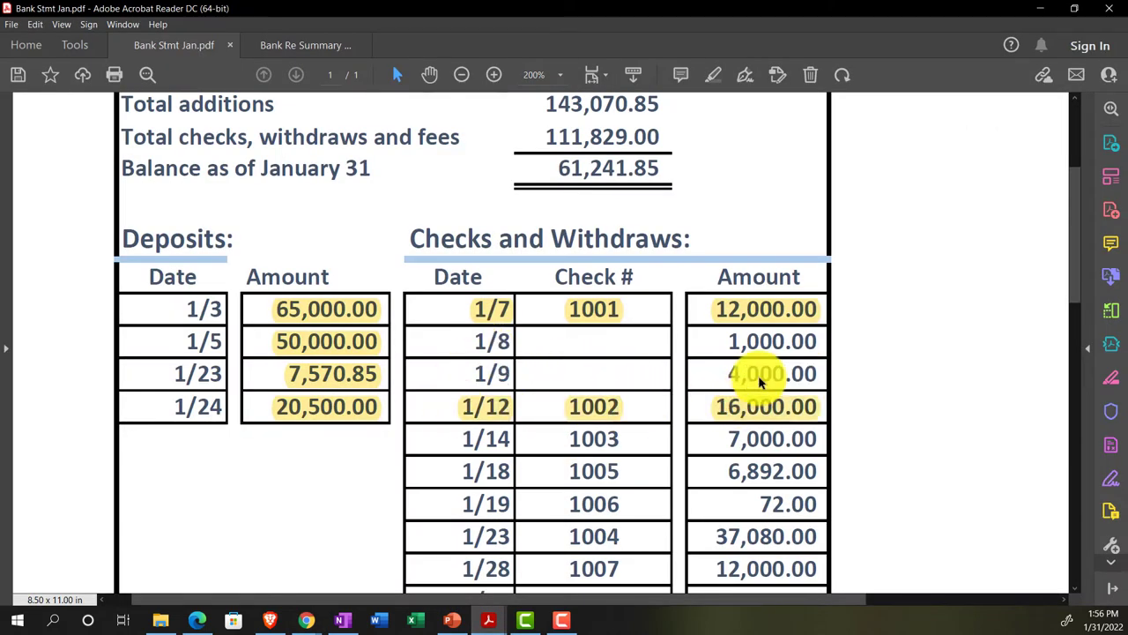
pyautogui.scroll(-1, 711, 457)
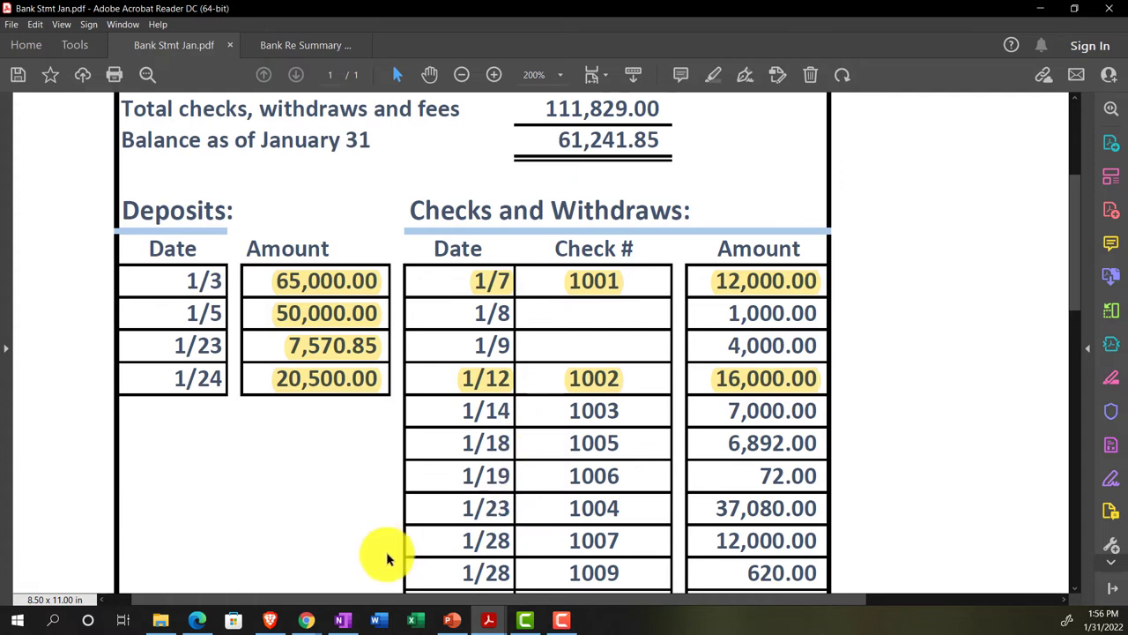
# Switch to the QuickBooks reconciliation and mark the 01/11/2022 Amazon check 1003 payment of 7,000.00 as cleared.
pyautogui.moveTo(302, 612)
pyautogui.click(360, 536)
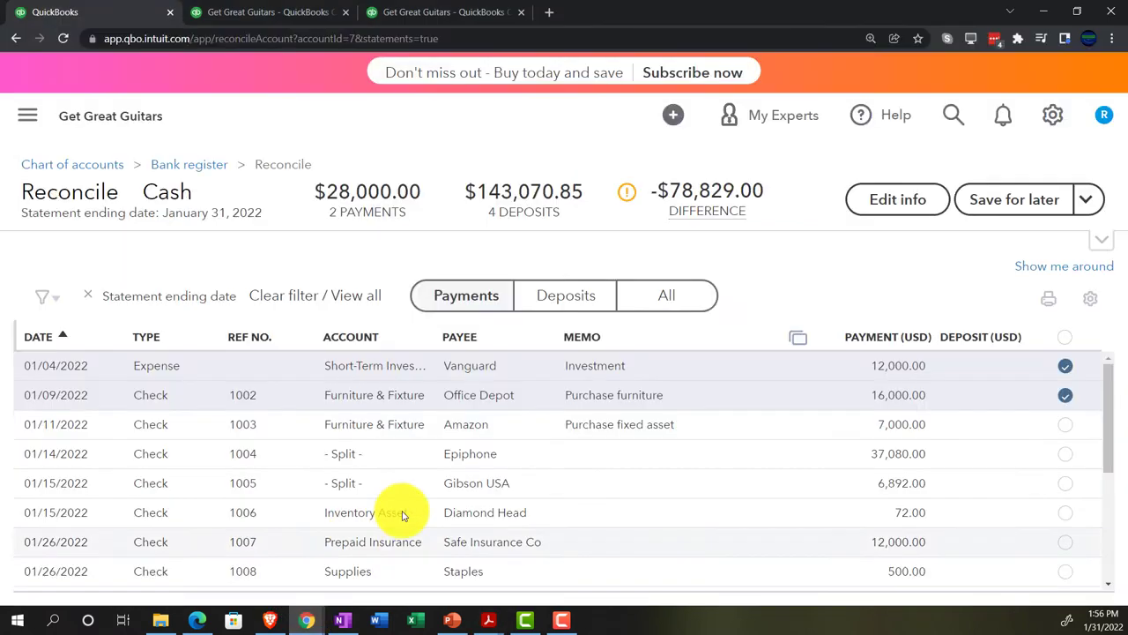
pyautogui.click(1065, 424)
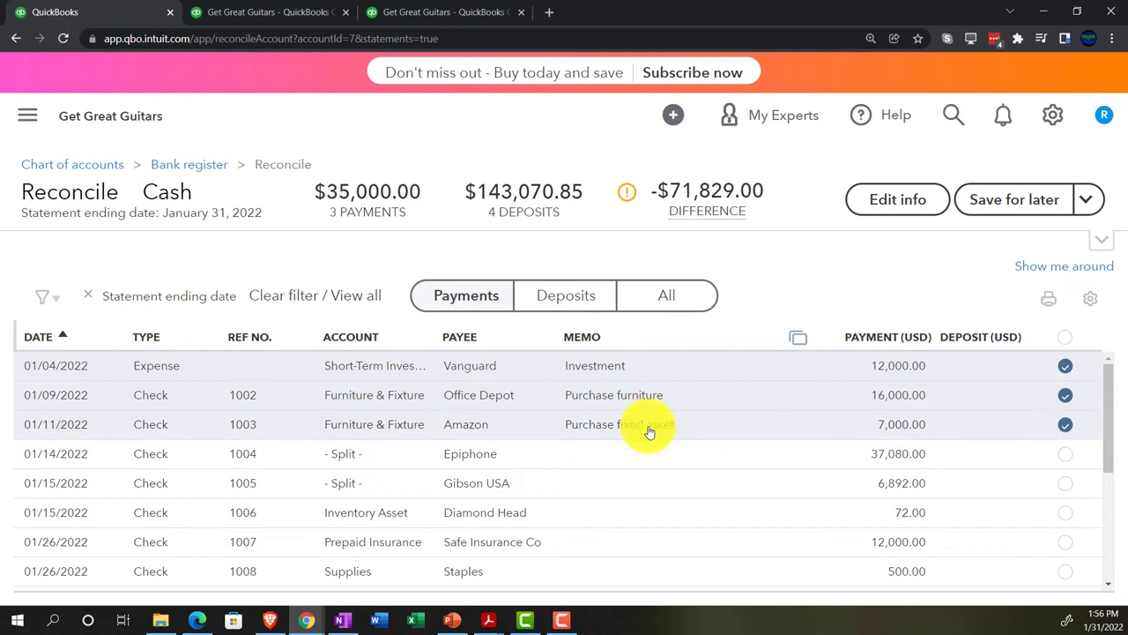
pyautogui.scroll(-2, 269, 424)
pyautogui.scroll(2, 365, 574)
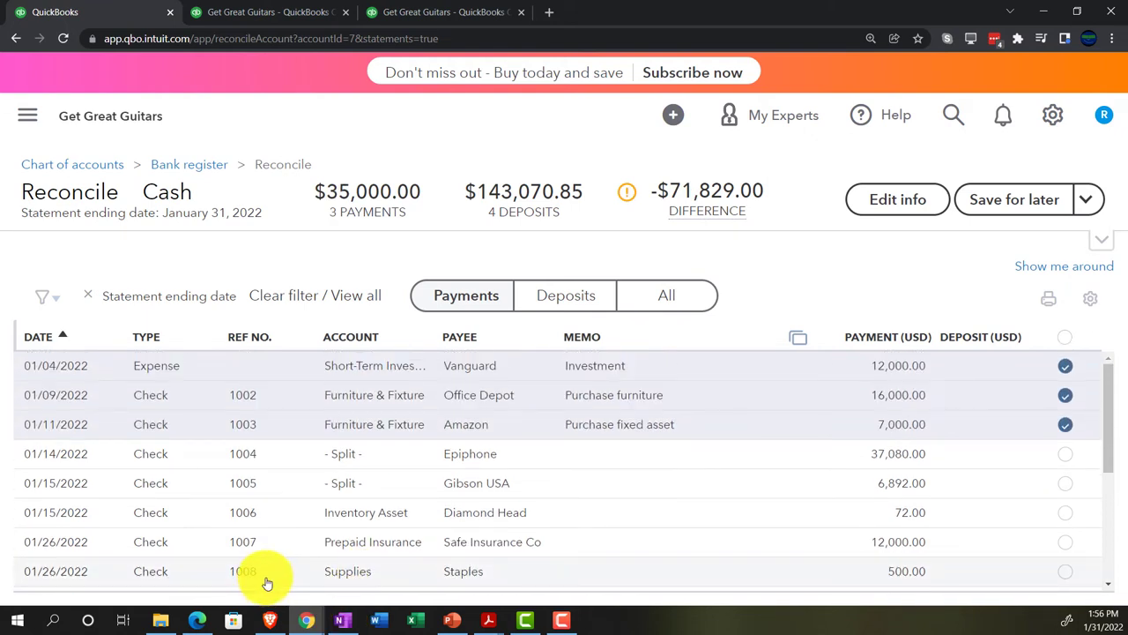
# Return to the bank statement in Acrobat Reader and highlight the date, check number and amount of the 1/14 check 1003 entry.
pyautogui.click(490, 619)
pyautogui.click(451, 571)
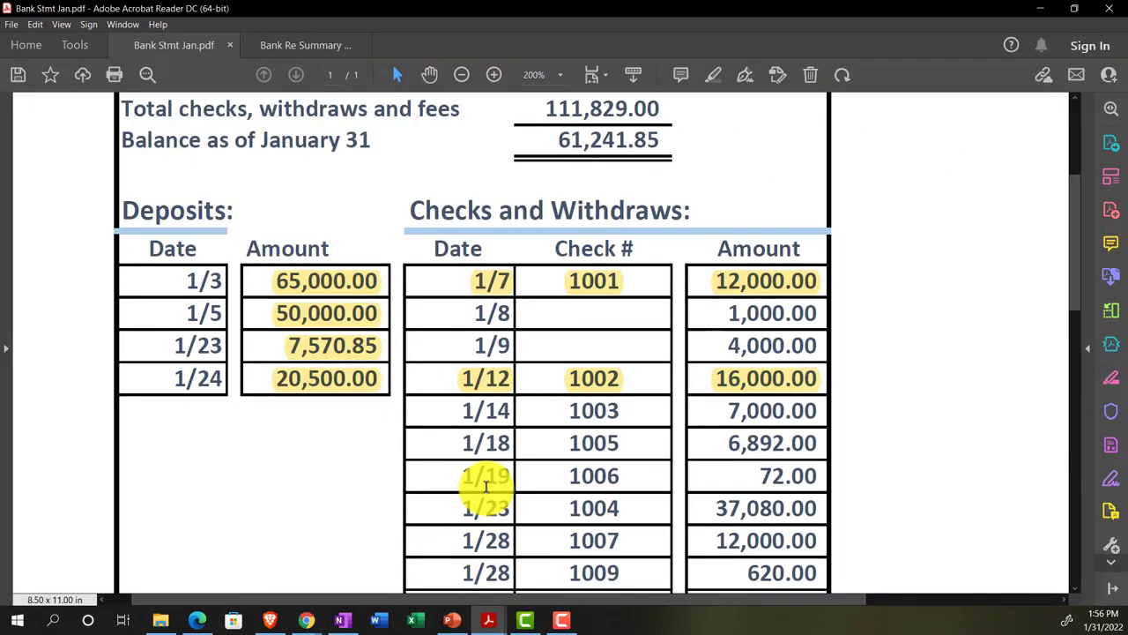
pyautogui.moveTo(462, 405); pyautogui.dragTo(815, 410)
pyautogui.click(845, 384)
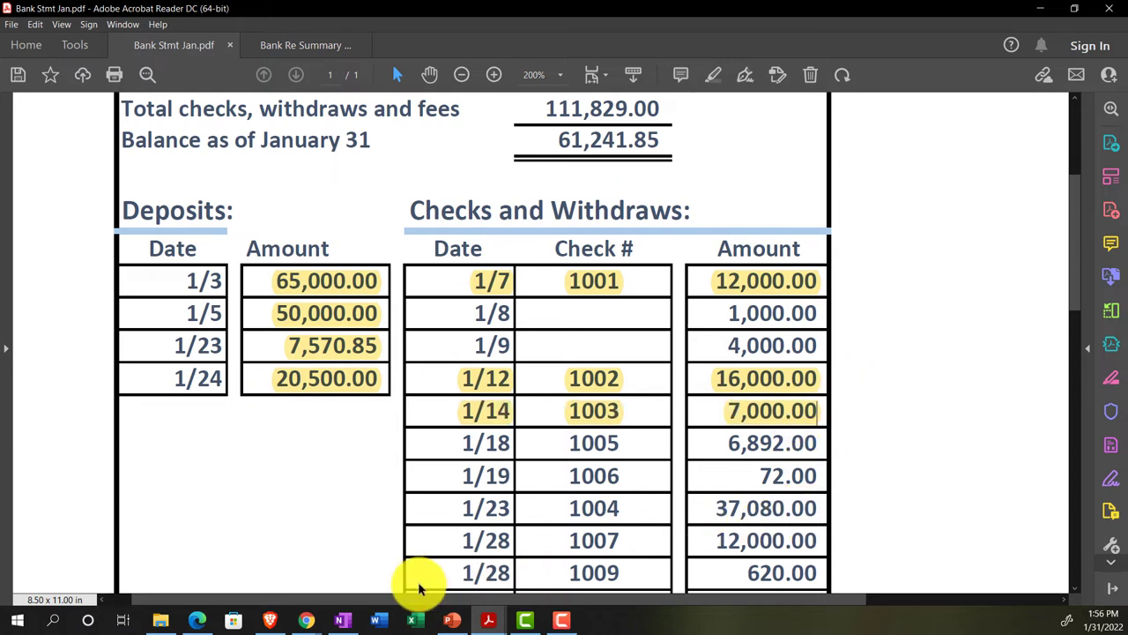
# Switch to the QuickBooks reconciliation and mark the 01/15/2022 Gibson USA check 1005 payment of 6,892.00 as cleared.
pyautogui.click(308, 622)
pyautogui.click(351, 536)
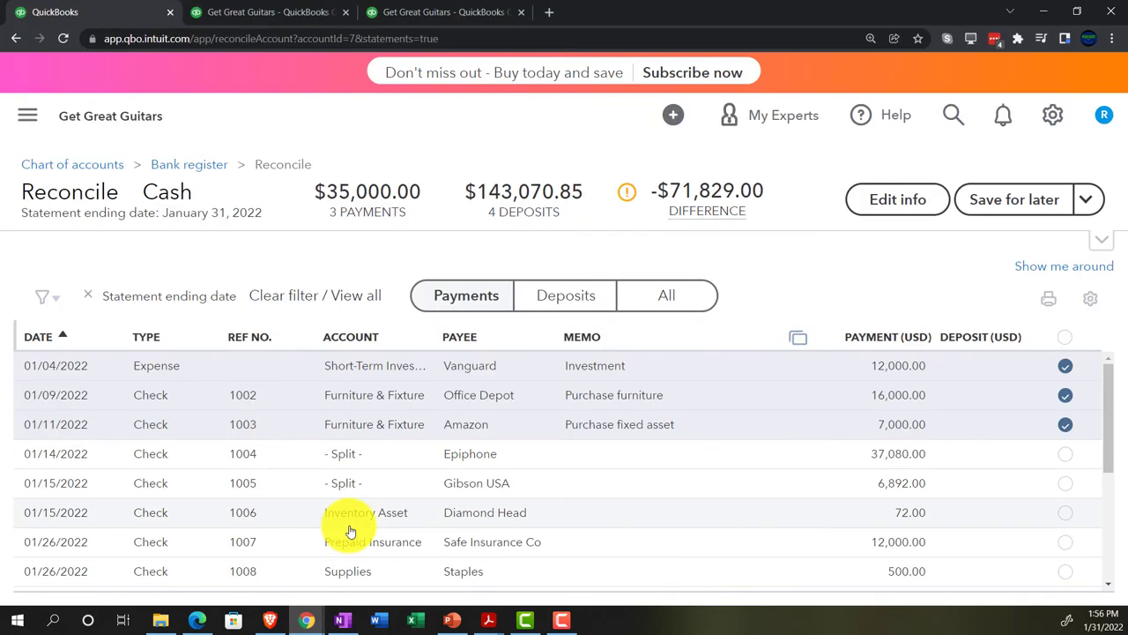
pyautogui.click(1065, 483)
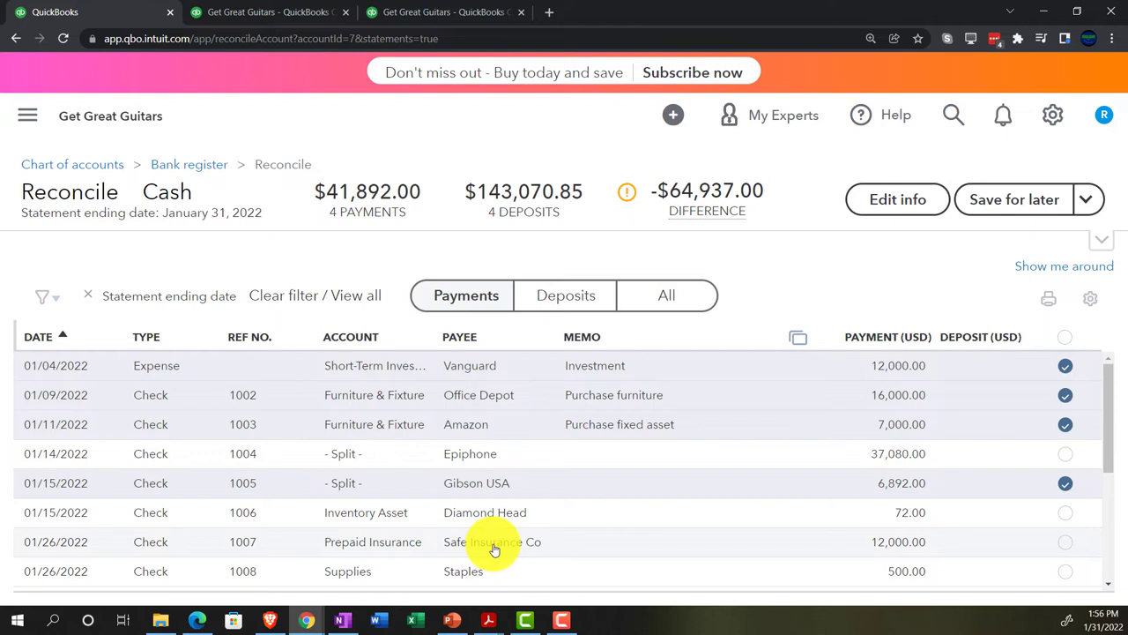
# Return to the bank statement in Acrobat Reader and highlight the date, check number and amount of the 1/18 check 1005 entry.
pyautogui.moveTo(492, 620)
pyautogui.click(441, 551)
pyautogui.moveTo(462, 441); pyautogui.dragTo(804, 450)
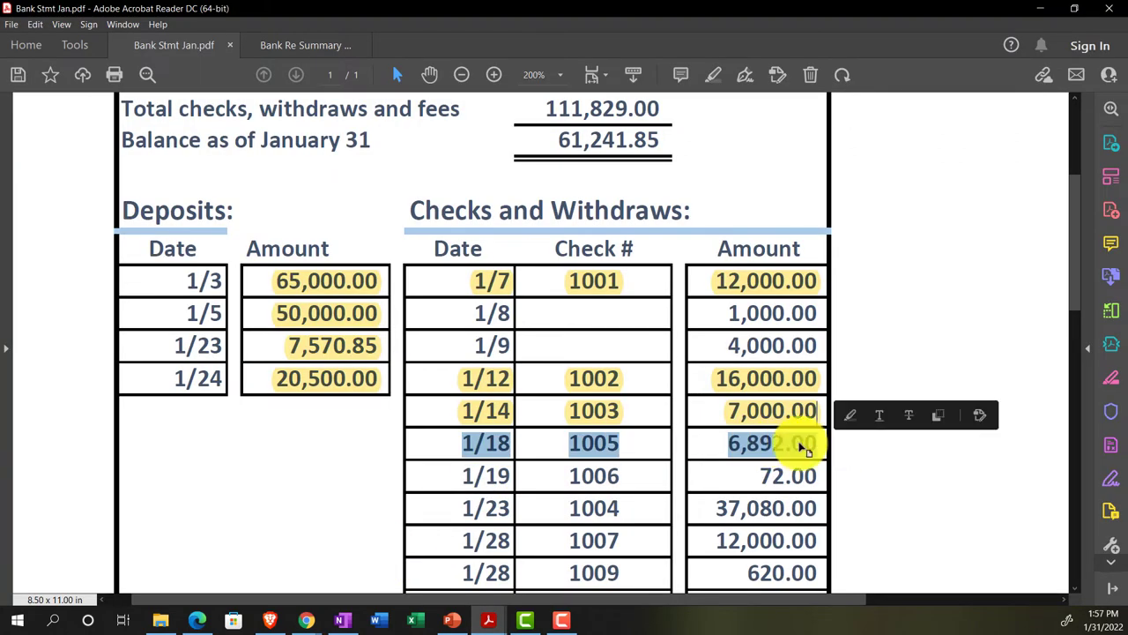
pyautogui.click(852, 417)
pyautogui.scroll(-1, 824, 462)
pyautogui.scroll(-1, 793, 485)
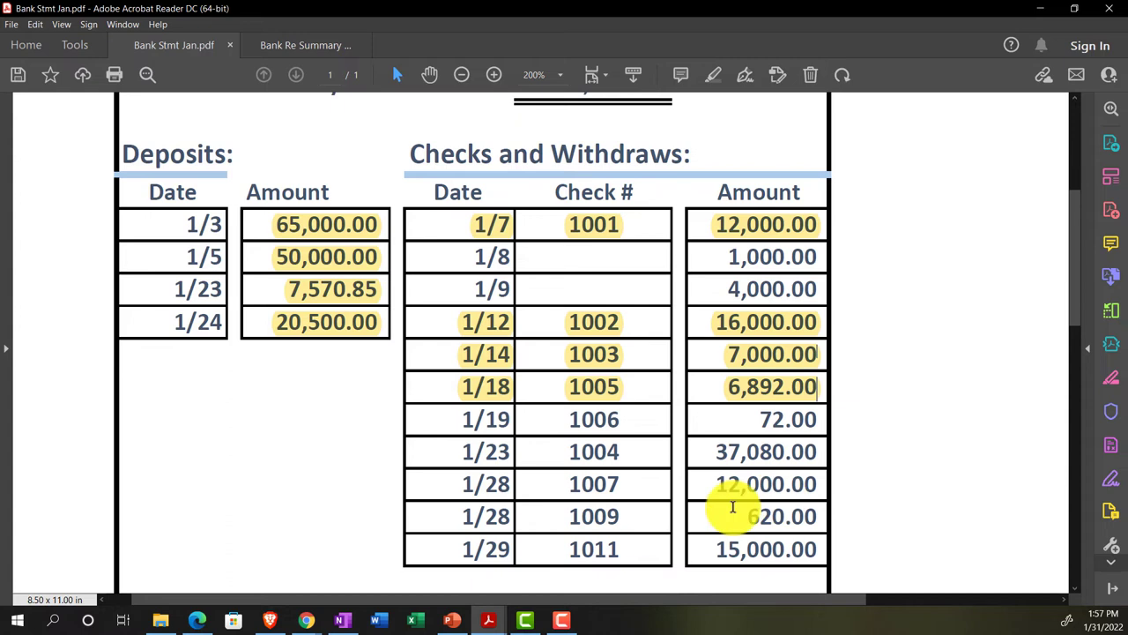
# Switch to the QuickBooks reconciliation and mark the 01/15/2022 Diamond Head check 1006 payment of 72.00 as cleared.
pyautogui.click(317, 619)
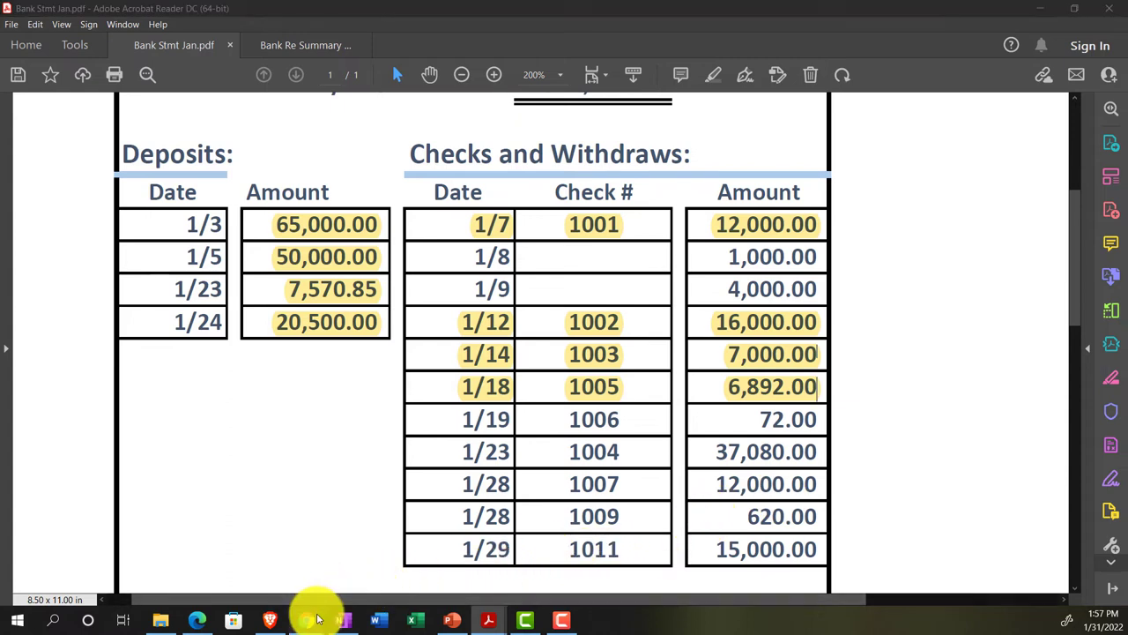
pyautogui.click(340, 574)
pyautogui.scroll(-1, 904, 494)
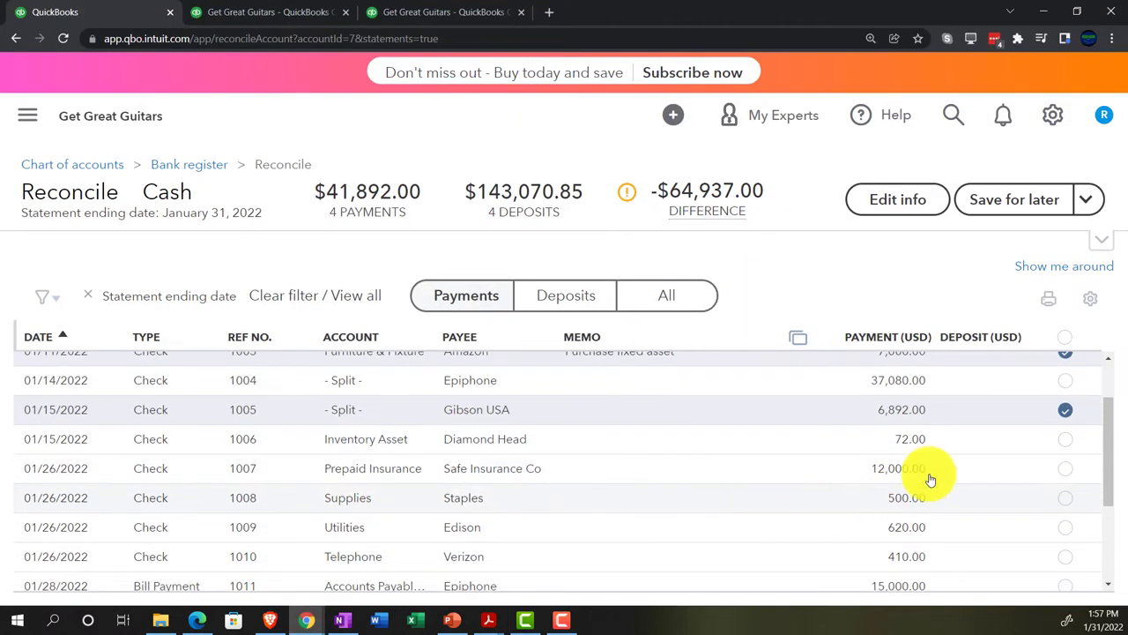
pyautogui.click(1065, 447)
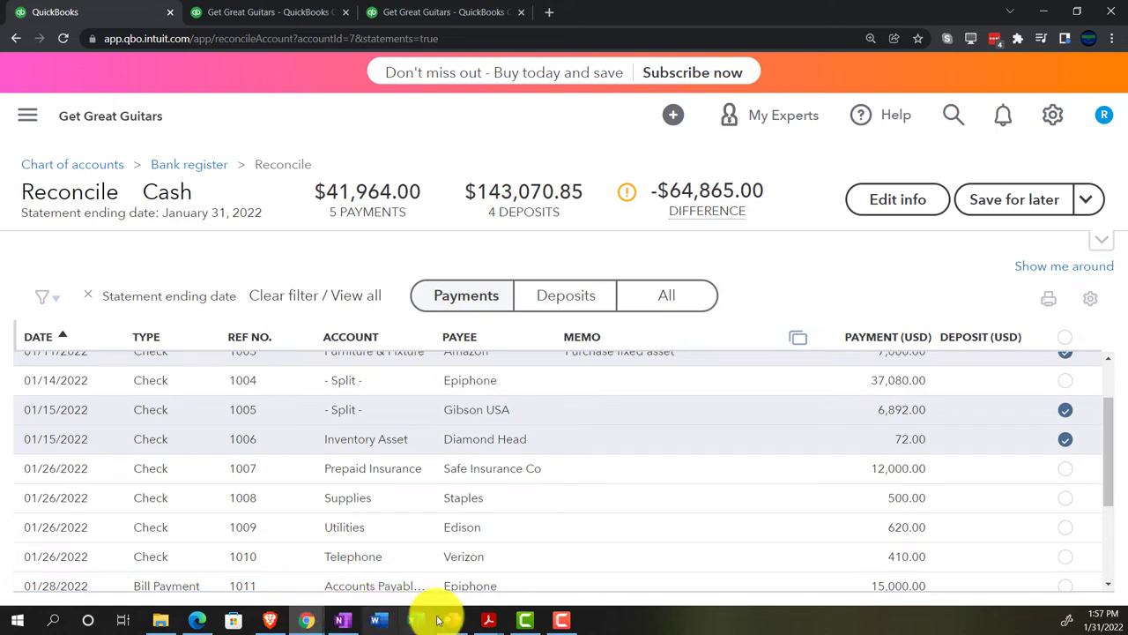
# Return to the bank statement in Acrobat Reader and highlight the date, check number and amount of the 1/19 check 1006 entry.
pyautogui.click(490, 623)
pyautogui.click(448, 577)
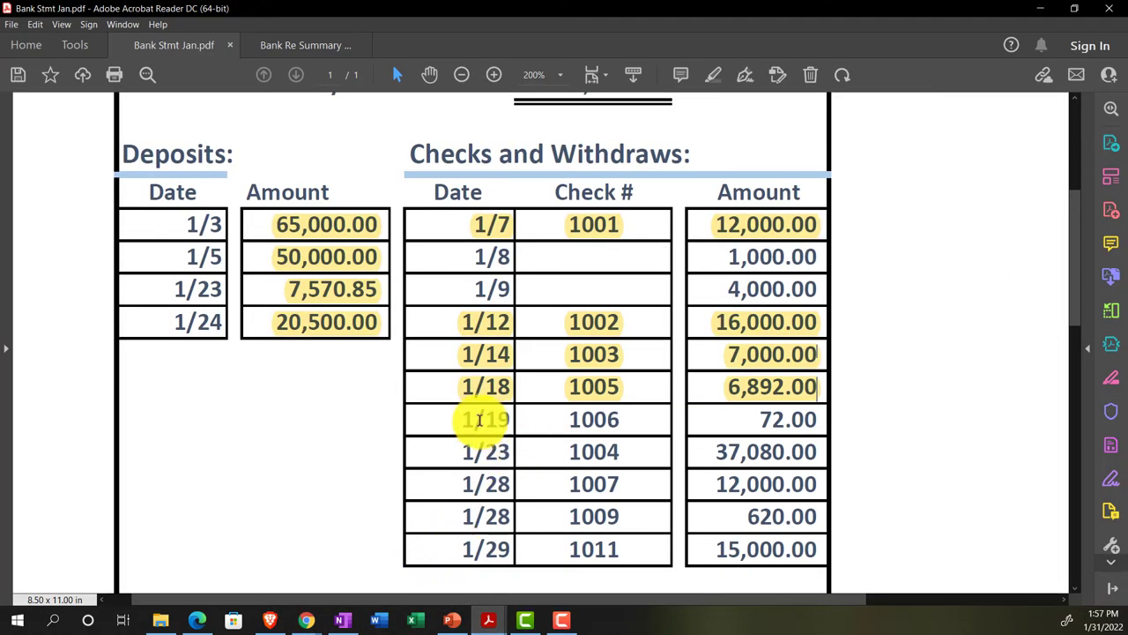
pyautogui.moveTo(470, 415); pyautogui.dragTo(786, 421)
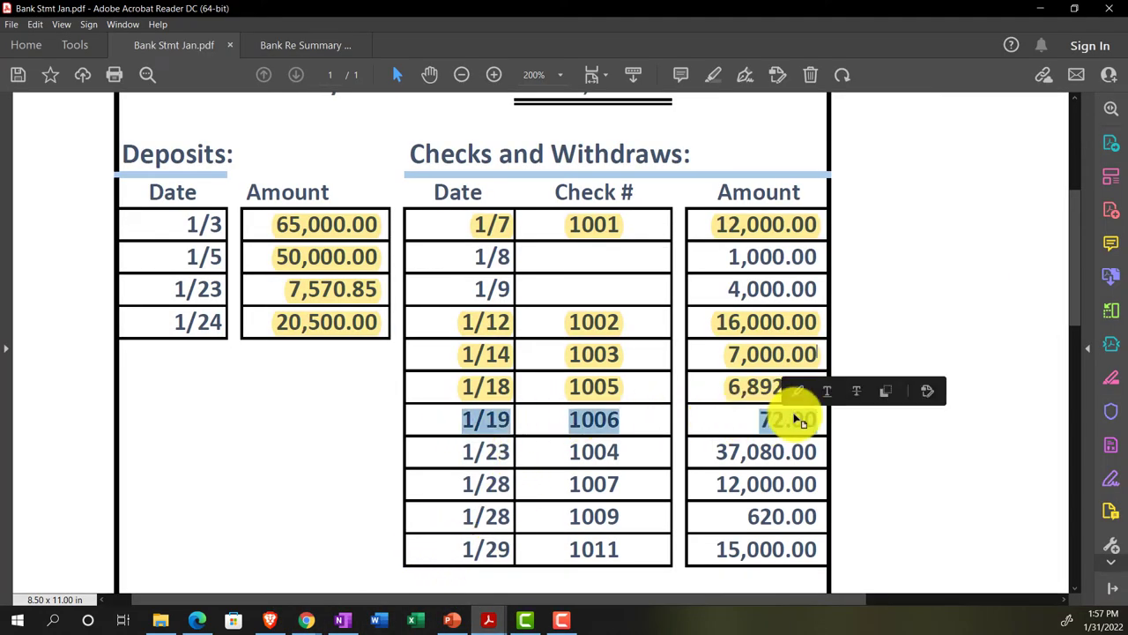
pyautogui.click(798, 396)
pyautogui.scroll(-2, 781, 439)
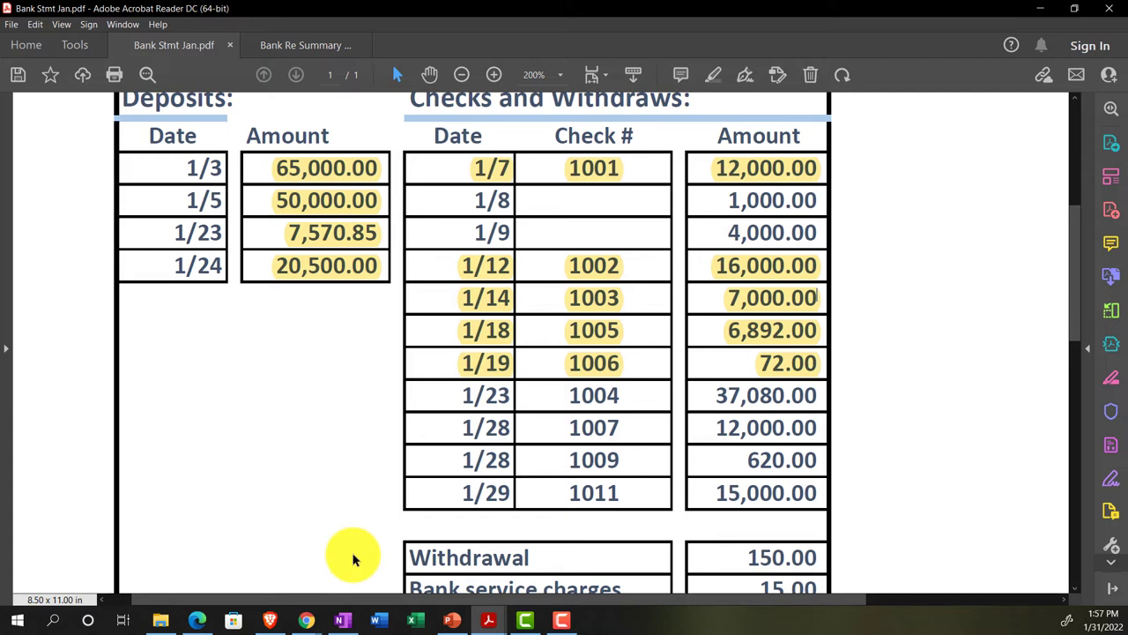
# Switch to the QuickBooks reconciliation and mark the 01/14/2022 Epiphone check 1004 payment of 37,080.00 as cleared.
pyautogui.moveTo(308, 617)
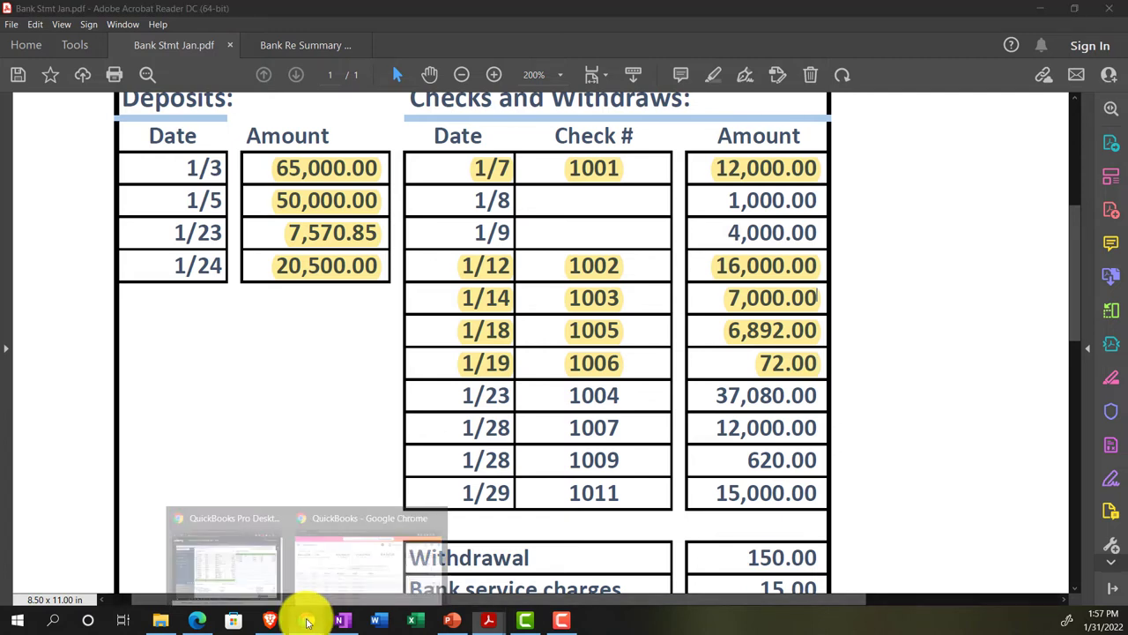
pyautogui.click(379, 551)
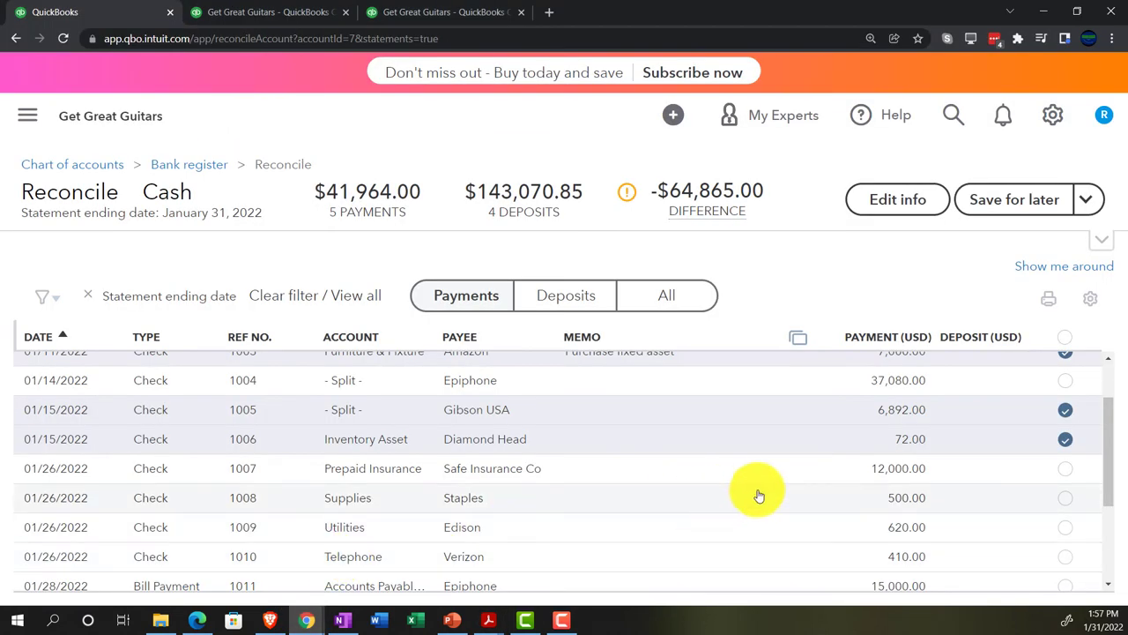
pyautogui.scroll(2, 820, 467)
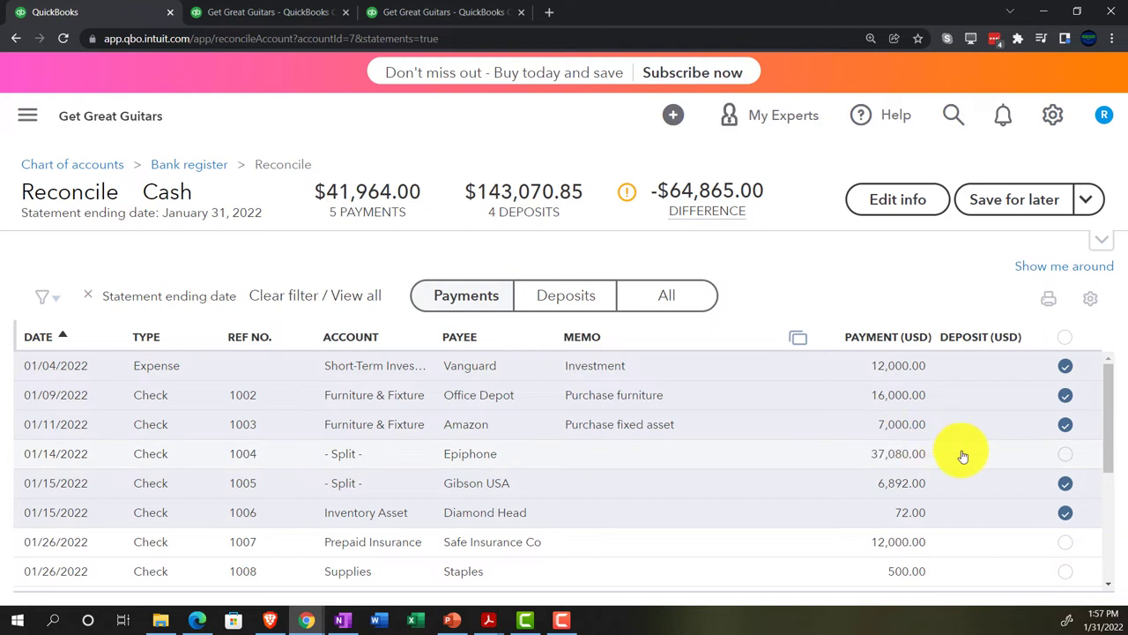
pyautogui.click(1065, 481)
pyautogui.scroll(-1, 785, 479)
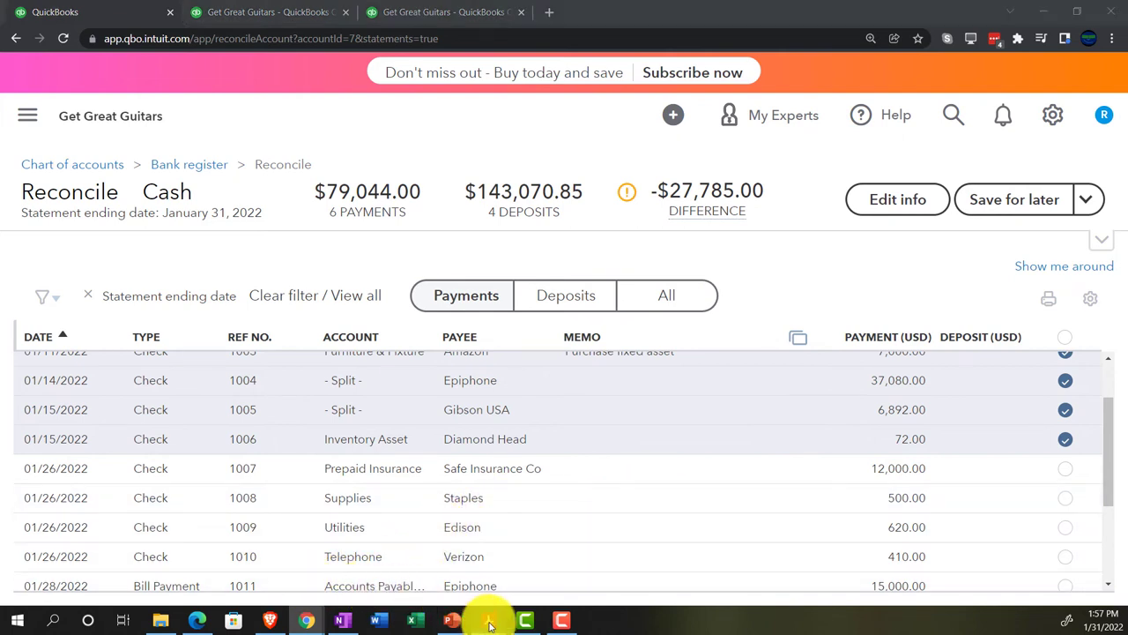
# Return to the bank statement in Acrobat Reader and highlight the date, check number and amount of the 1/23 check 1004 entry.
pyautogui.moveTo(490, 625)
pyautogui.click(465, 574)
pyautogui.moveTo(464, 397); pyautogui.dragTo(820, 397)
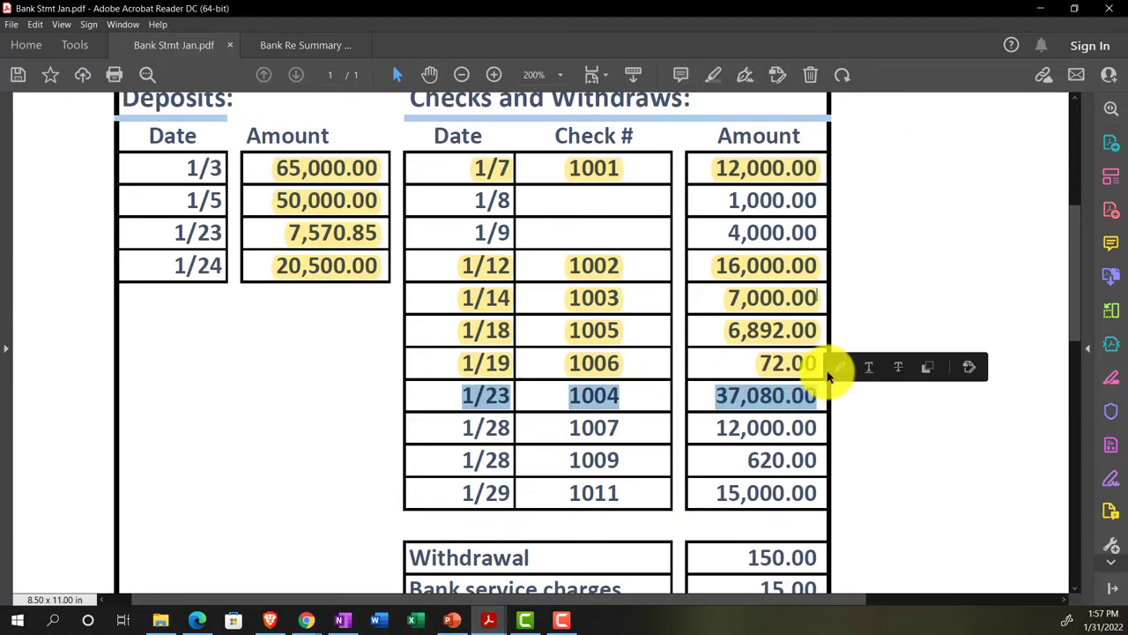
pyautogui.click(836, 368)
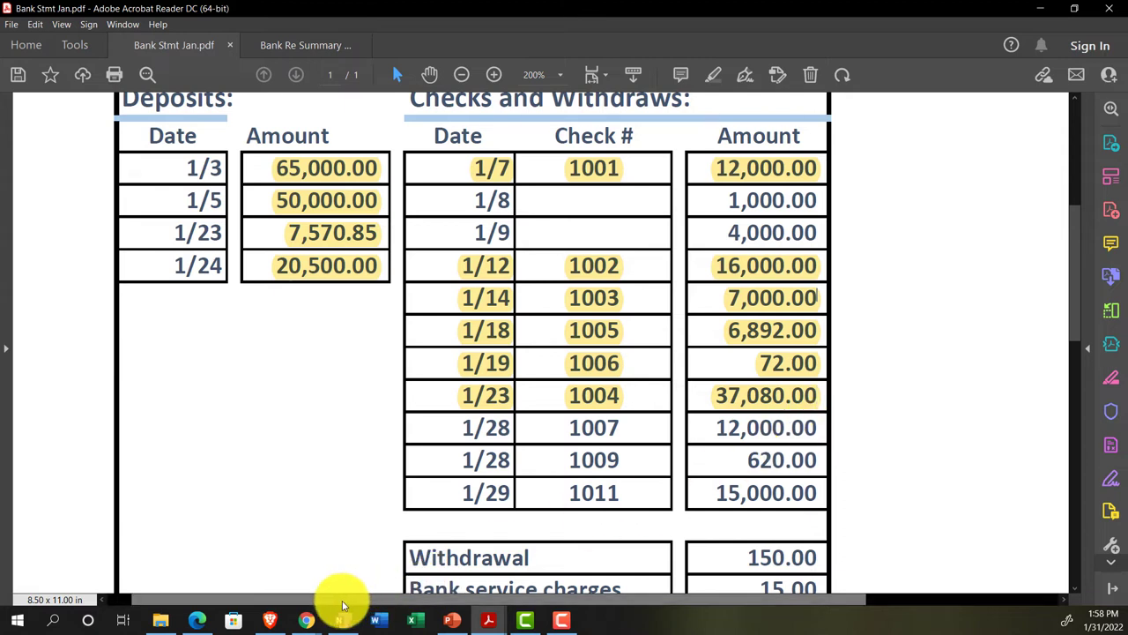
# Switch to the QuickBooks reconciliation and mark the 01/26/2022 Safe Insurance Co check 1007 payment of 12,000.00 as cleared.
pyautogui.moveTo(306, 608)
pyautogui.click(397, 563)
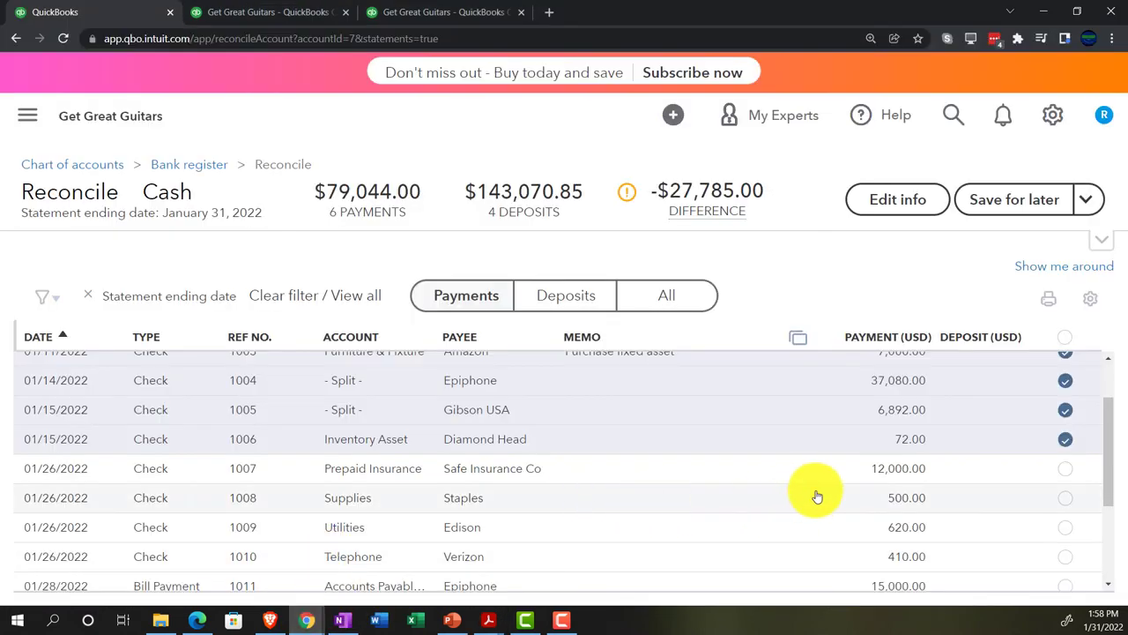
pyautogui.click(1065, 468)
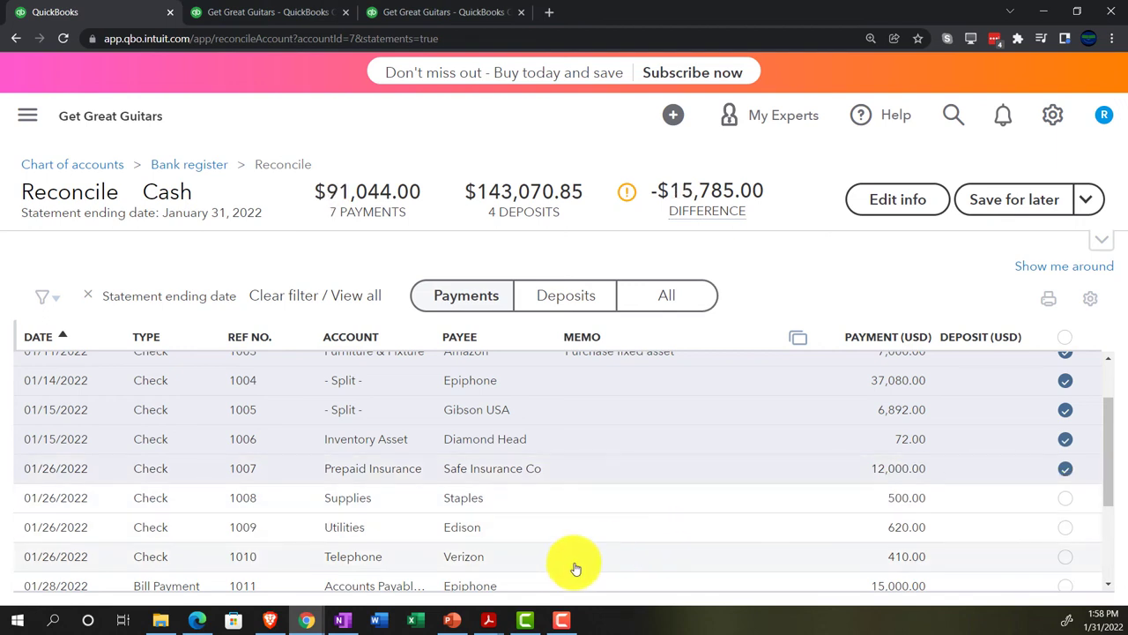
# Return to the bank statement in Acrobat Reader and highlight the date, check number and amount of the 1/28 check 1007 entry.
pyautogui.moveTo(491, 619)
pyautogui.click(444, 559)
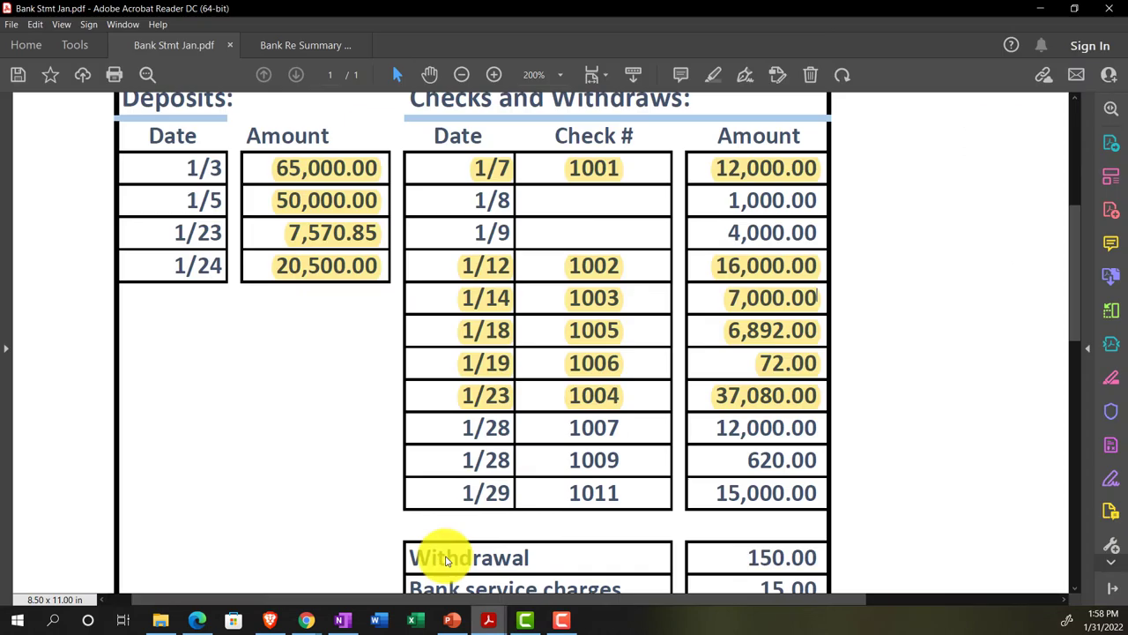
pyautogui.moveTo(453, 428); pyautogui.dragTo(810, 428)
pyautogui.click(831, 402)
pyautogui.scroll(-1, 806, 461)
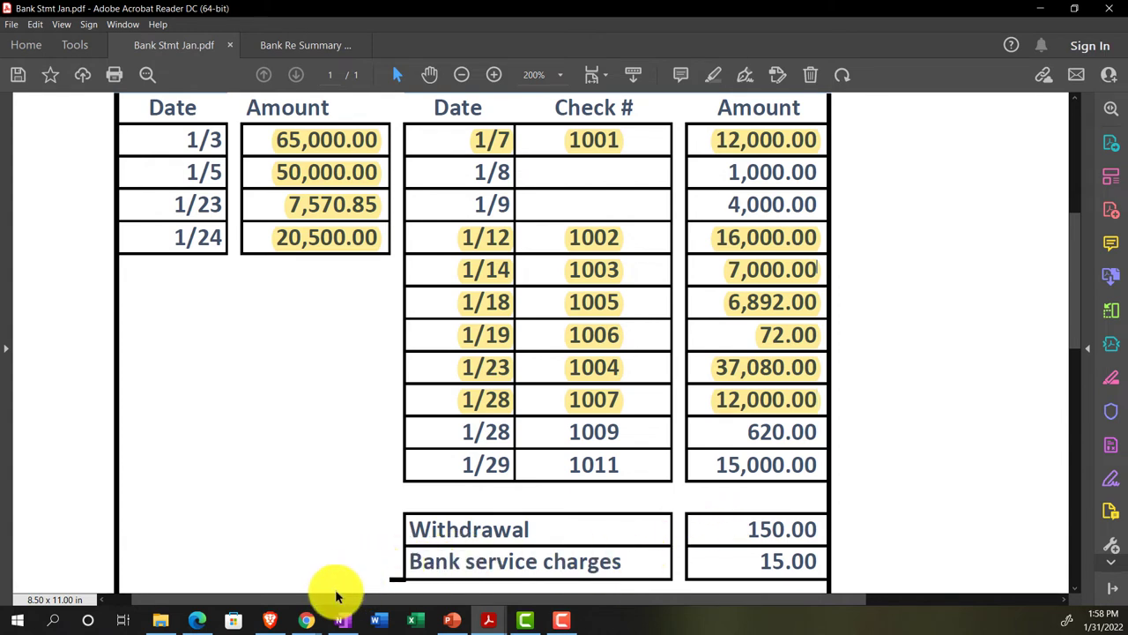
# Switch to the QuickBooks reconciliation and mark the 01/26/2022 Edison check 1009 payment of 620.00 as cleared, checking it against the bank statement.
pyautogui.moveTo(314, 584)
pyautogui.click(352, 555)
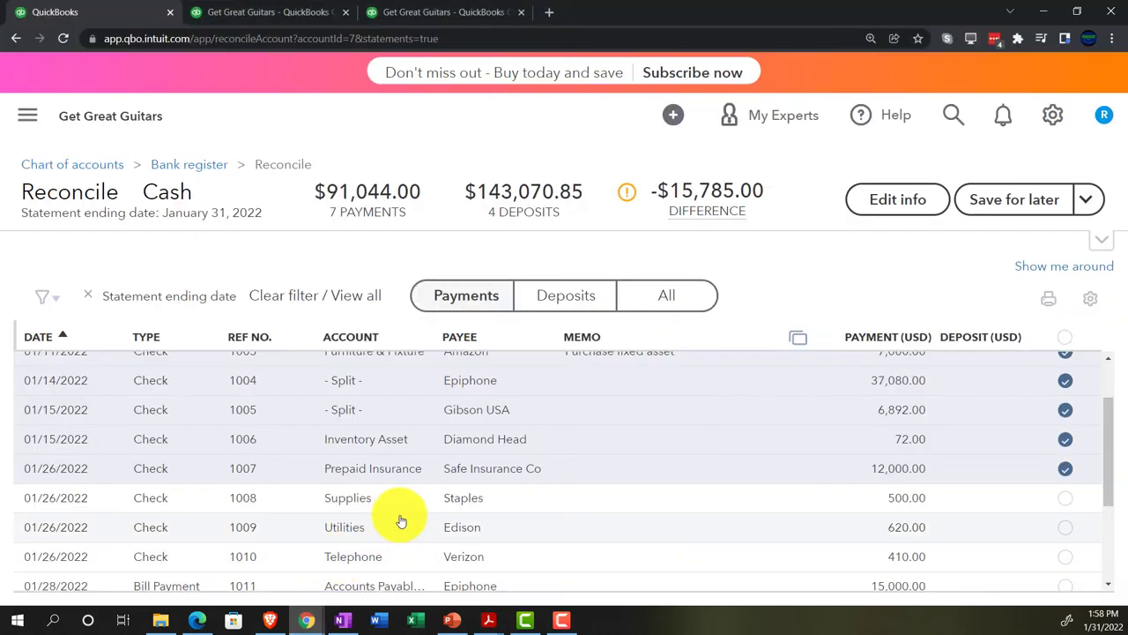
pyautogui.scroll(-1, 400, 521)
pyautogui.scroll(1, 411, 521)
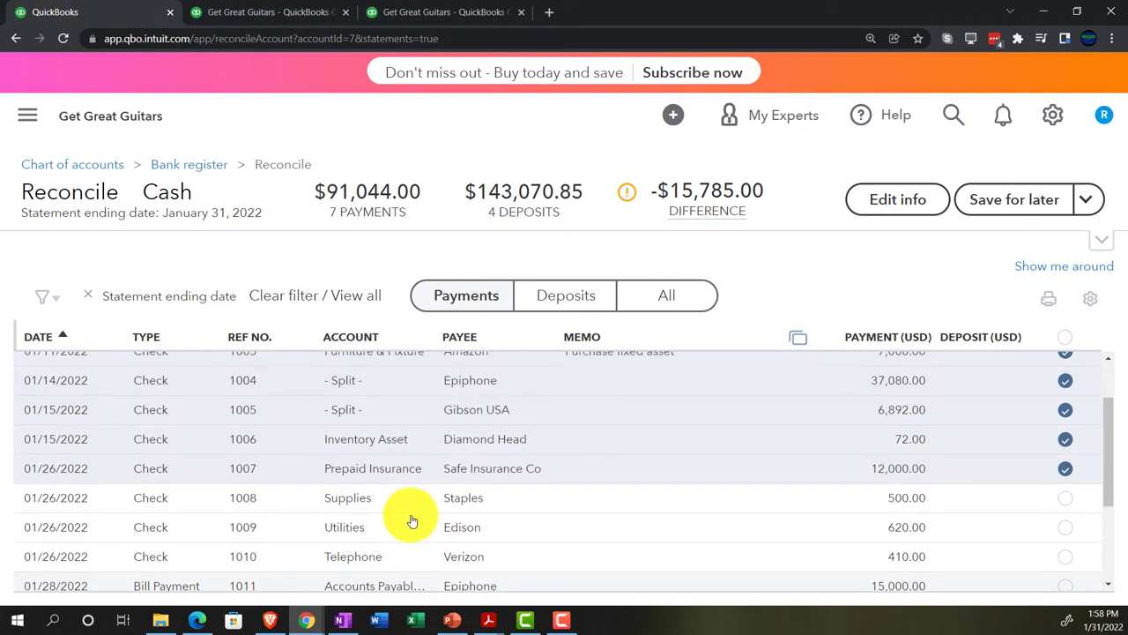
pyautogui.scroll(-1, 410, 521)
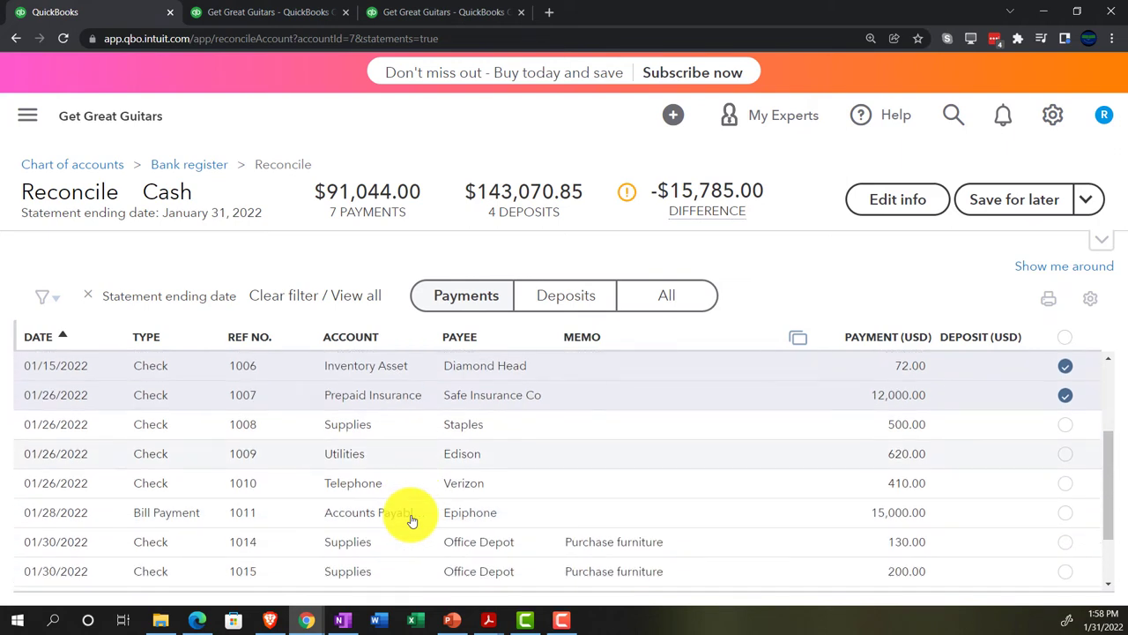
pyautogui.scroll(-1, 410, 521)
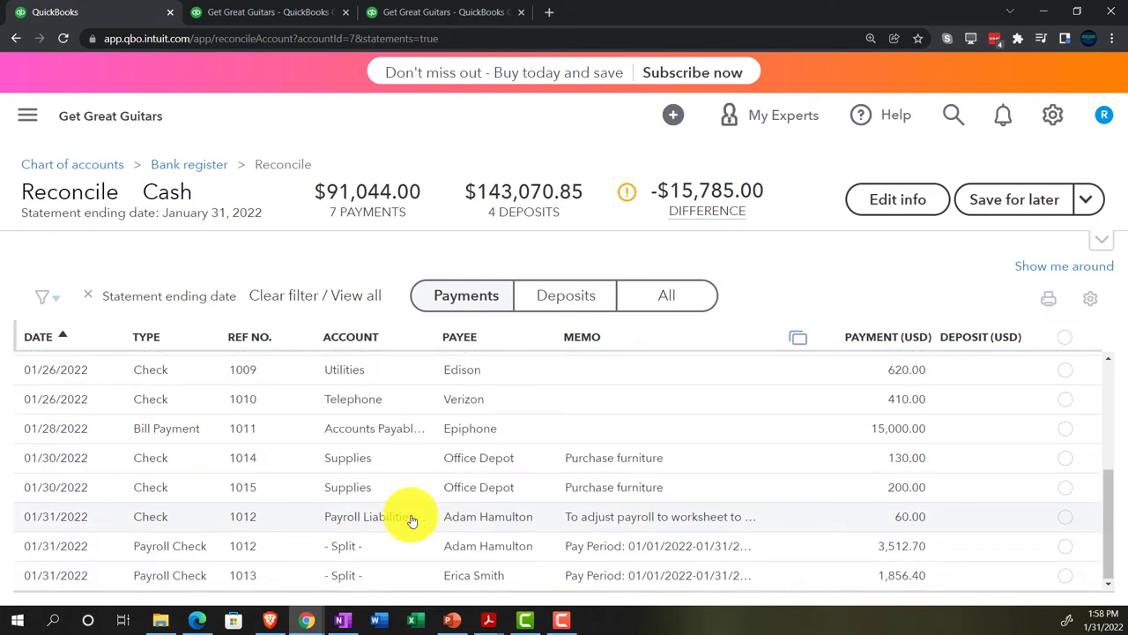
pyautogui.scroll(1, 406, 521)
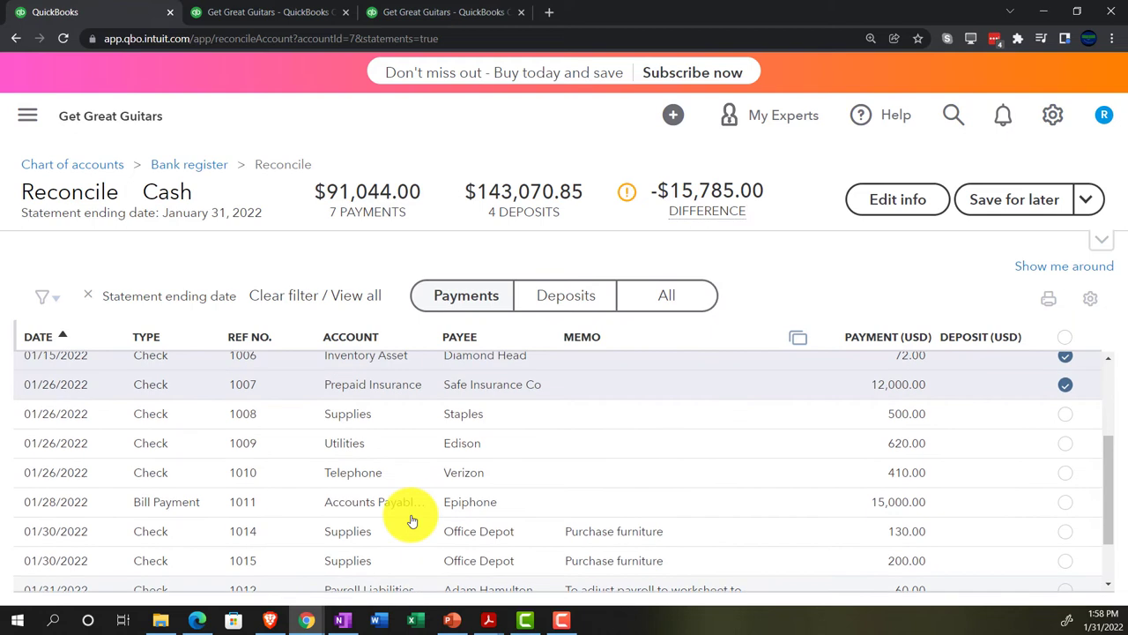
pyautogui.moveTo(489, 624)
pyautogui.click(449, 573)
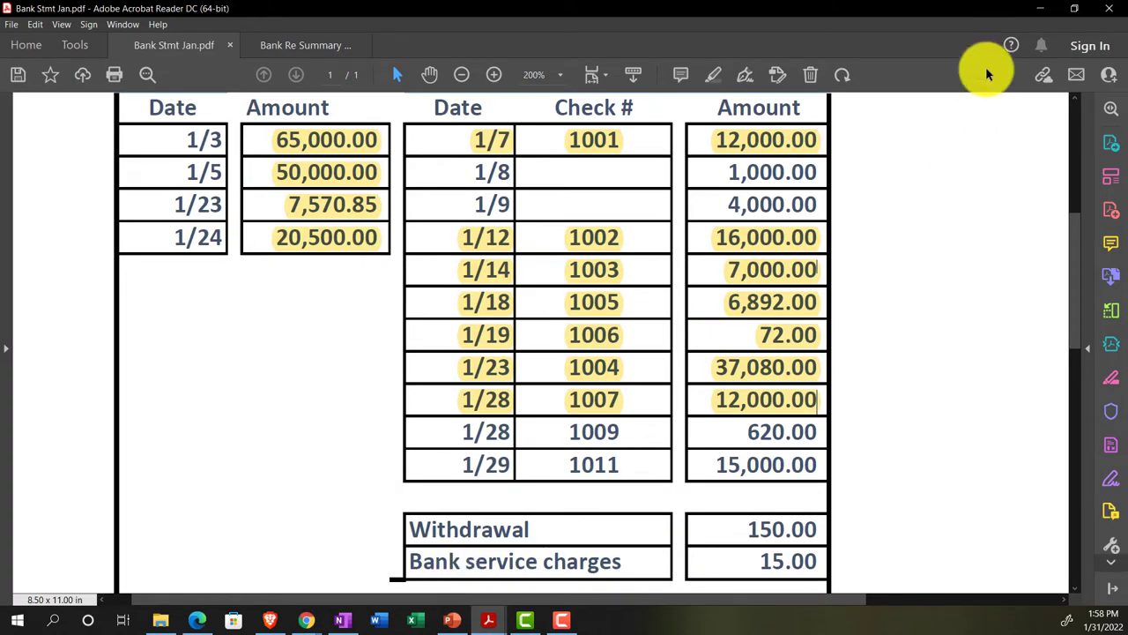
pyautogui.click(1046, 10)
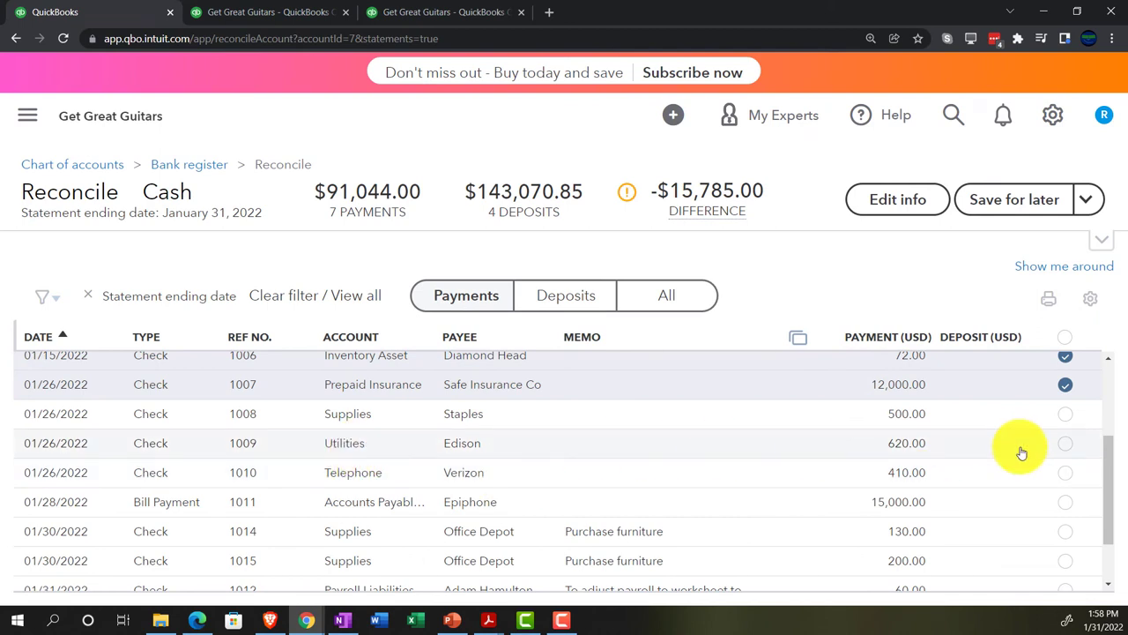
pyautogui.click(1065, 443)
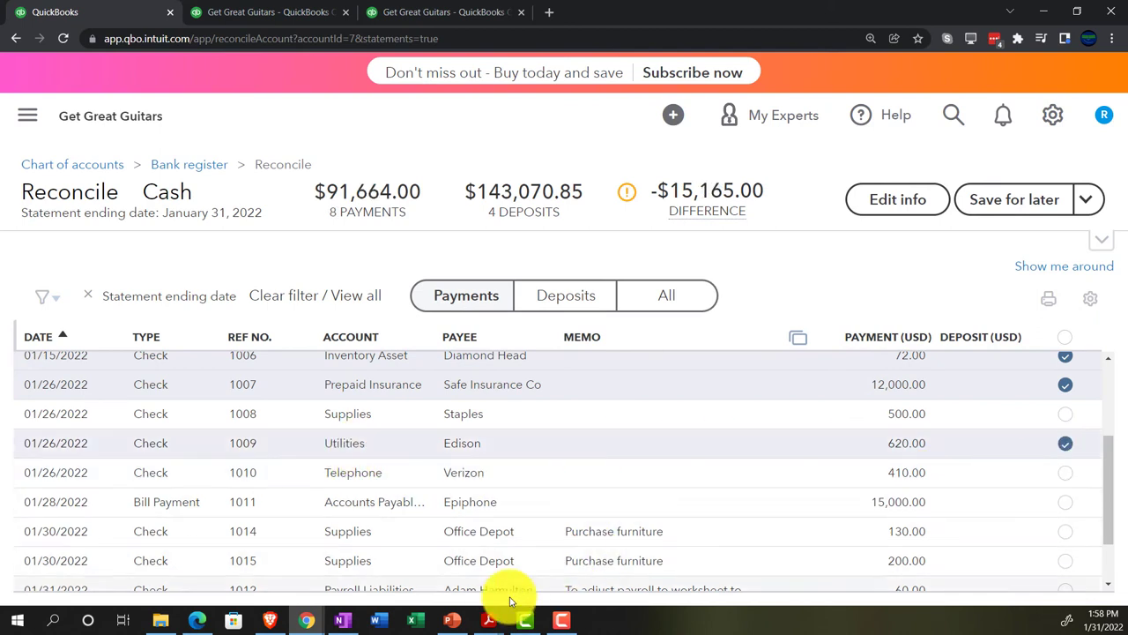
# Return to the bank statement in Acrobat Reader and highlight the date, check number and amount of the 1/28 check 1009 entry.
pyautogui.moveTo(489, 619)
pyautogui.click(410, 549)
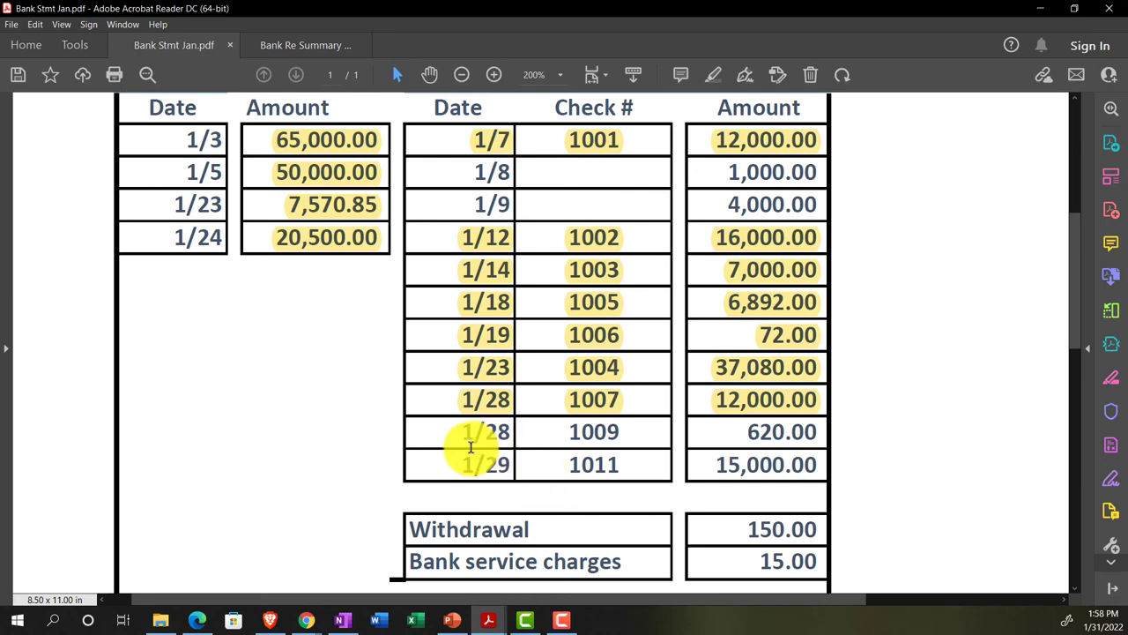
pyautogui.moveTo(484, 433); pyautogui.dragTo(780, 427)
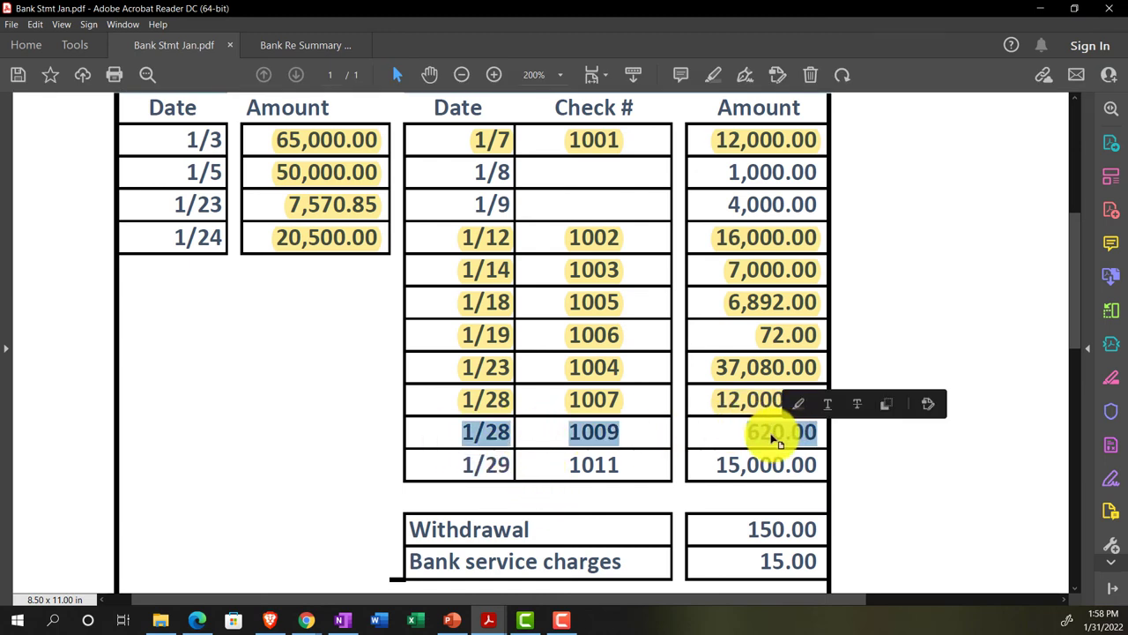
pyautogui.click(798, 405)
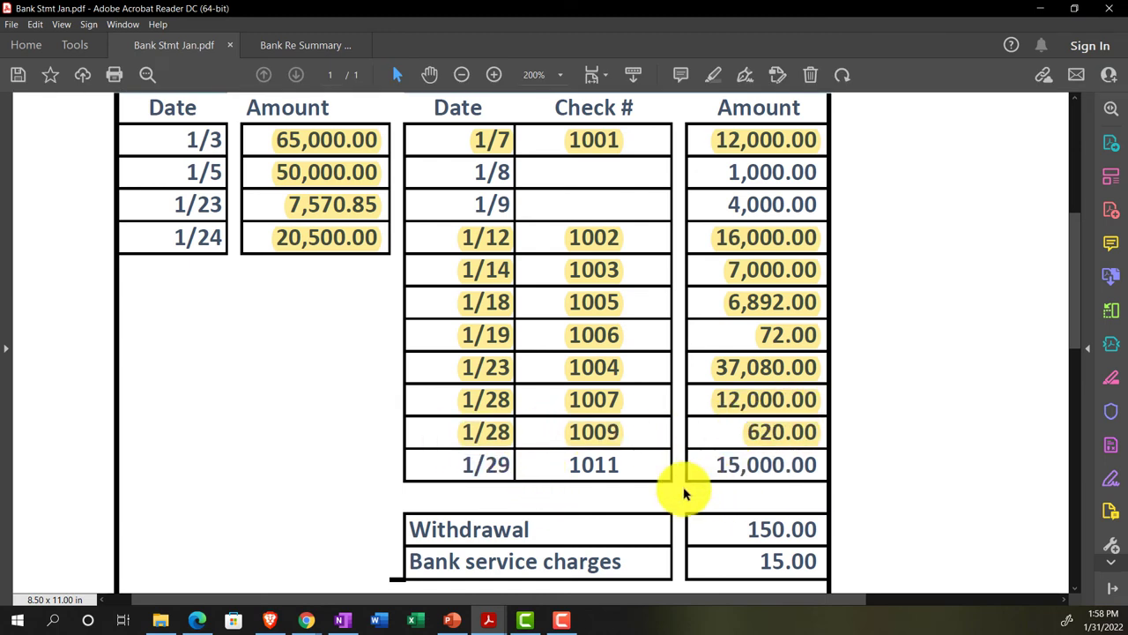
# Switch to the QuickBooks reconciliation and mark the 01/28/2022 Epiphone bill payment 1011 of 15,000.00 as cleared.
pyautogui.scroll(-1, 684, 494)
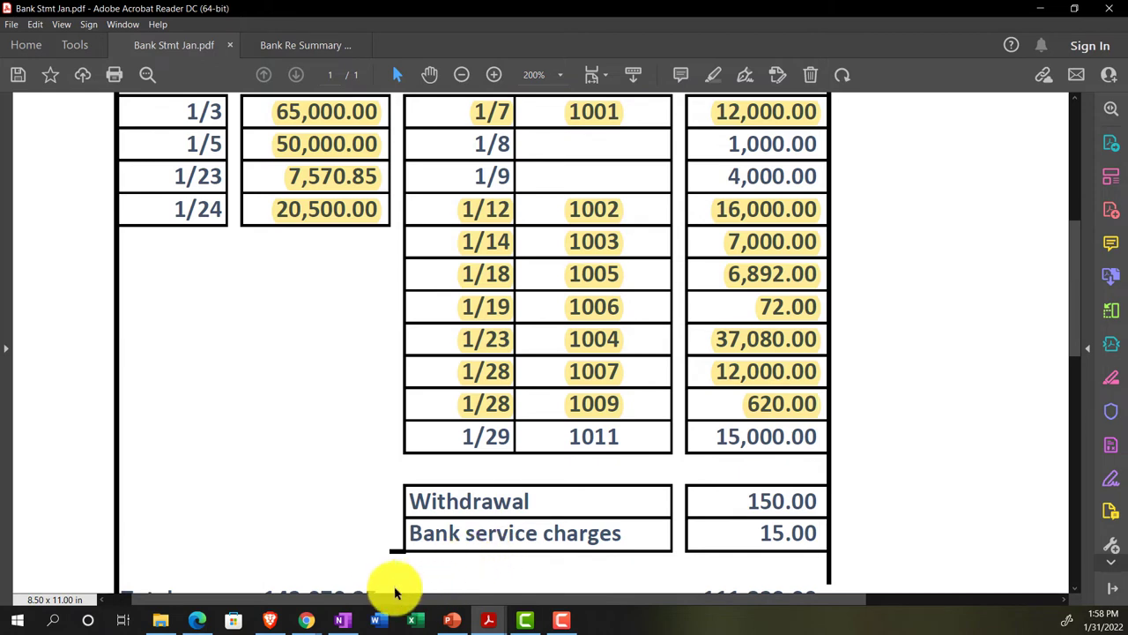
pyautogui.click(316, 622)
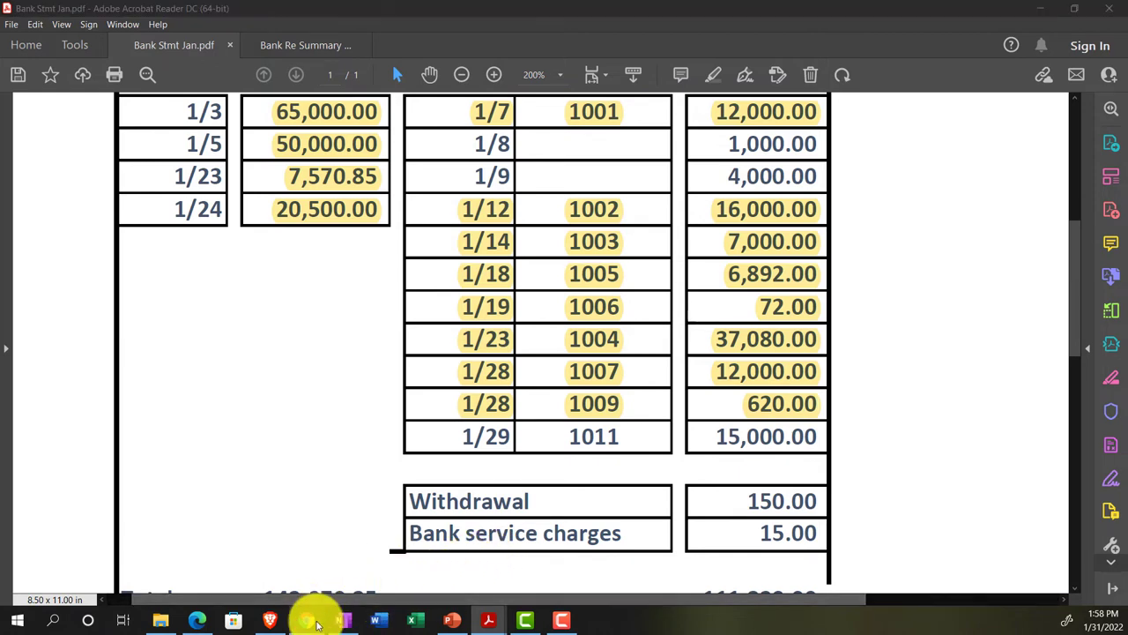
pyautogui.click(352, 559)
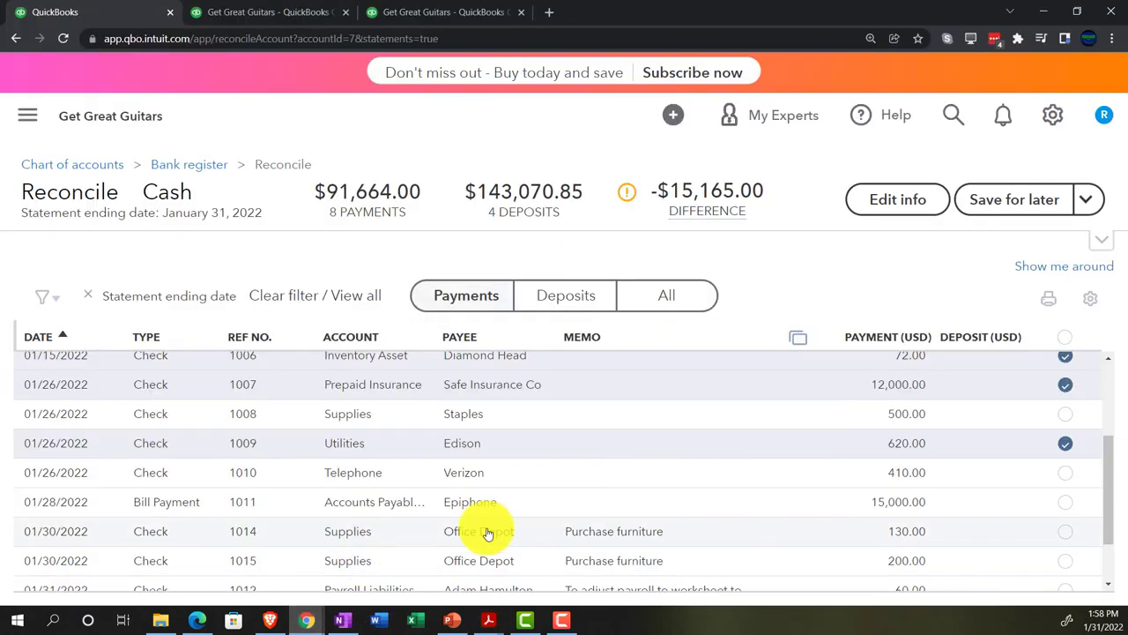
pyautogui.click(1065, 502)
pyautogui.scroll(-1, 691, 506)
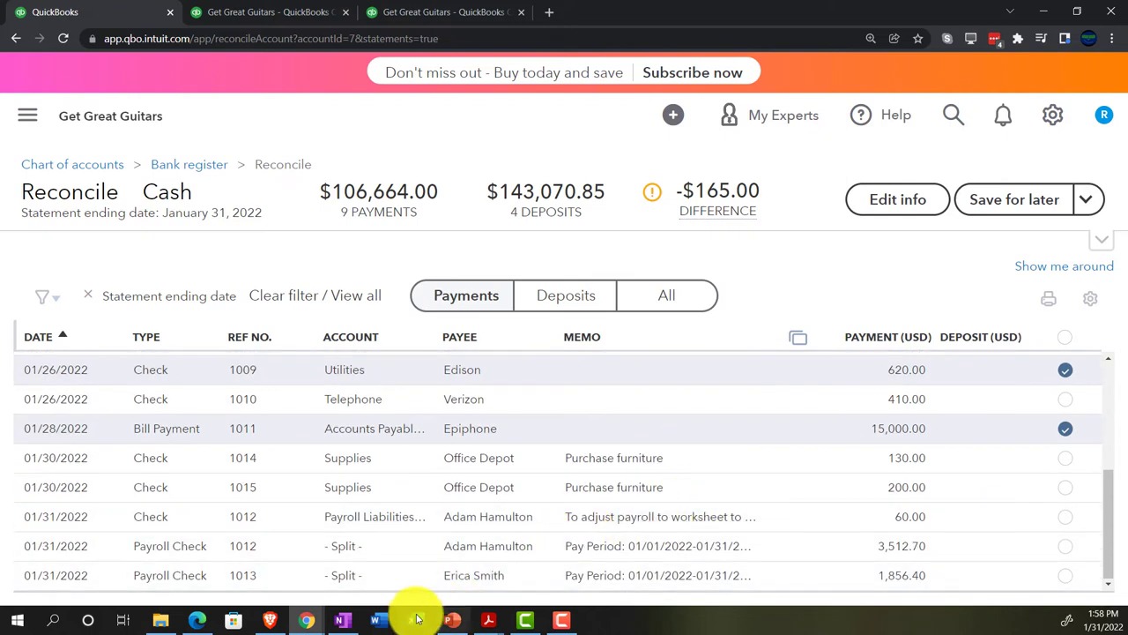
# Return to the bank statement in Acrobat Reader and highlight the date, check number and amount of the 1/29 check 1011 entry.
pyautogui.click(489, 620)
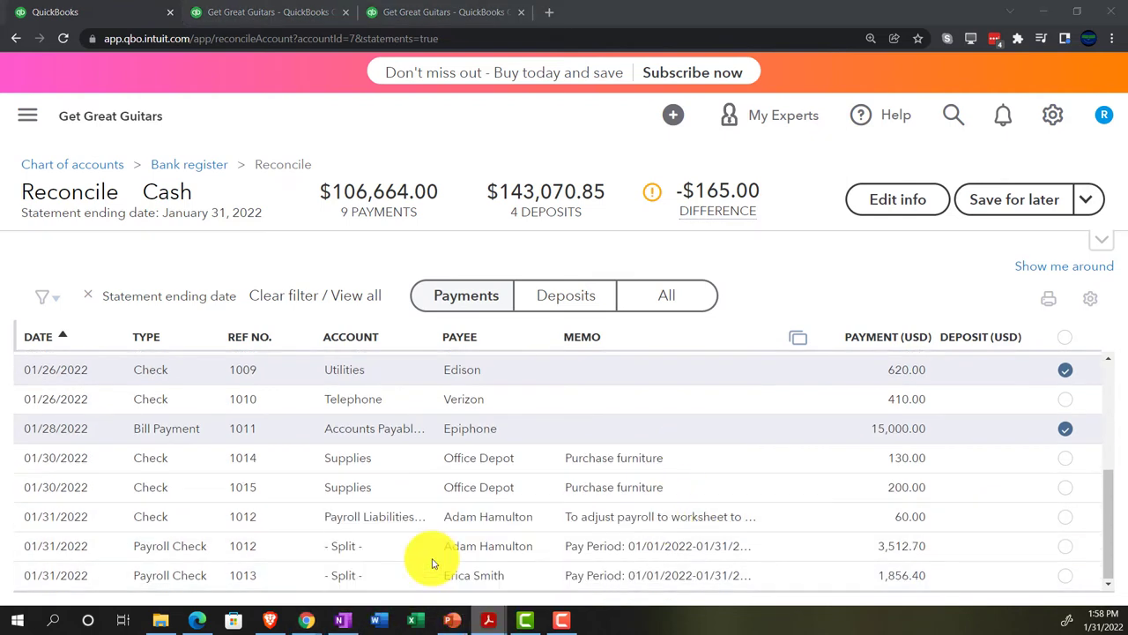
pyautogui.click(432, 564)
pyautogui.moveTo(460, 437); pyautogui.dragTo(757, 426)
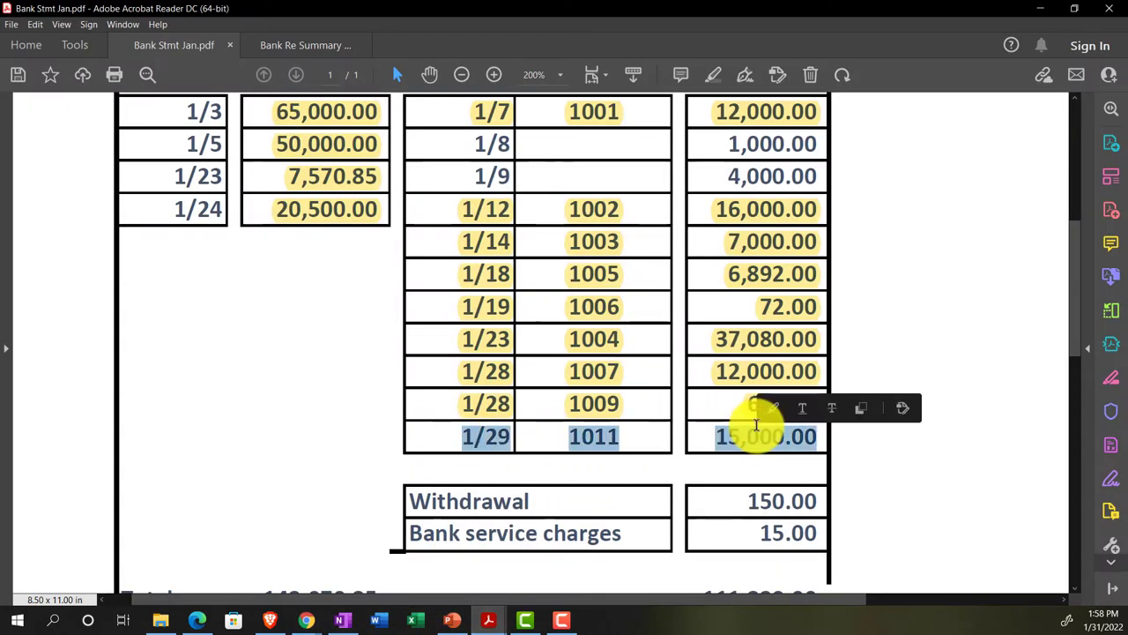
pyautogui.click(772, 411)
# Compare the cleared and uncleared payments in the QuickBooks reconciliation with the unhighlighted withdrawals and charges on the bank statement.
pyautogui.scroll(-1, 310, 503)
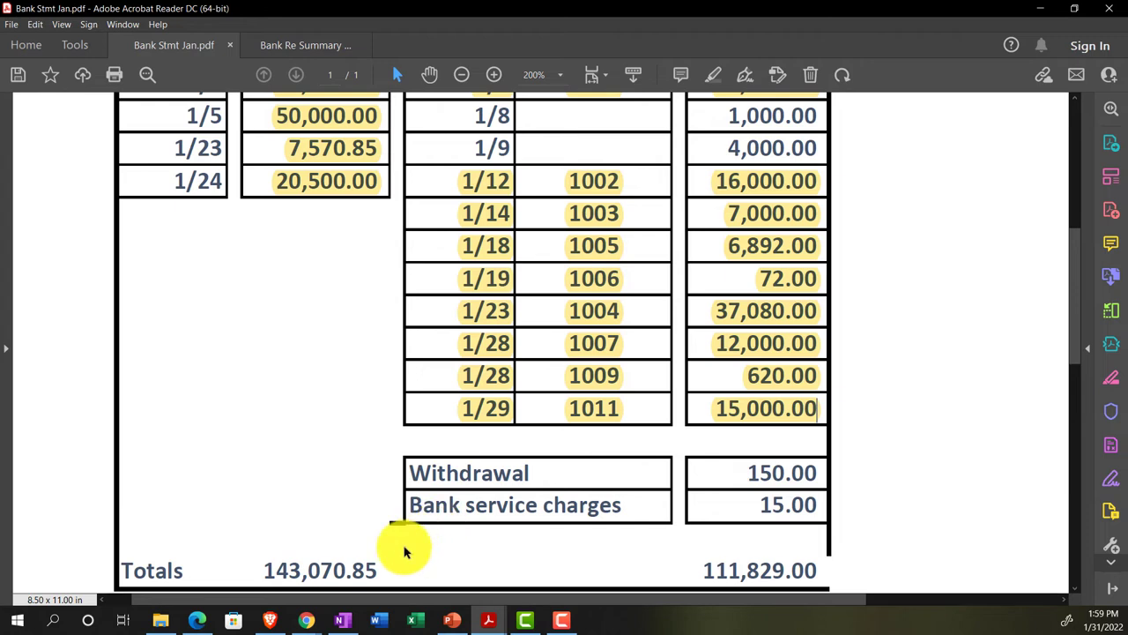
pyautogui.moveTo(324, 616)
pyautogui.click(339, 529)
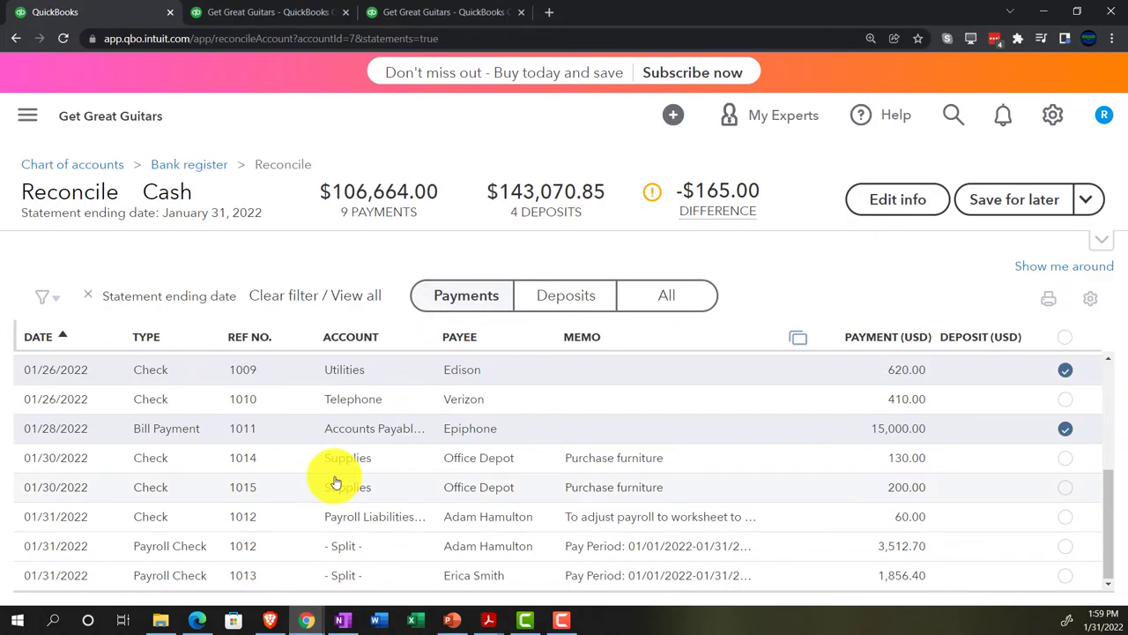
pyautogui.scroll(3, 336, 502)
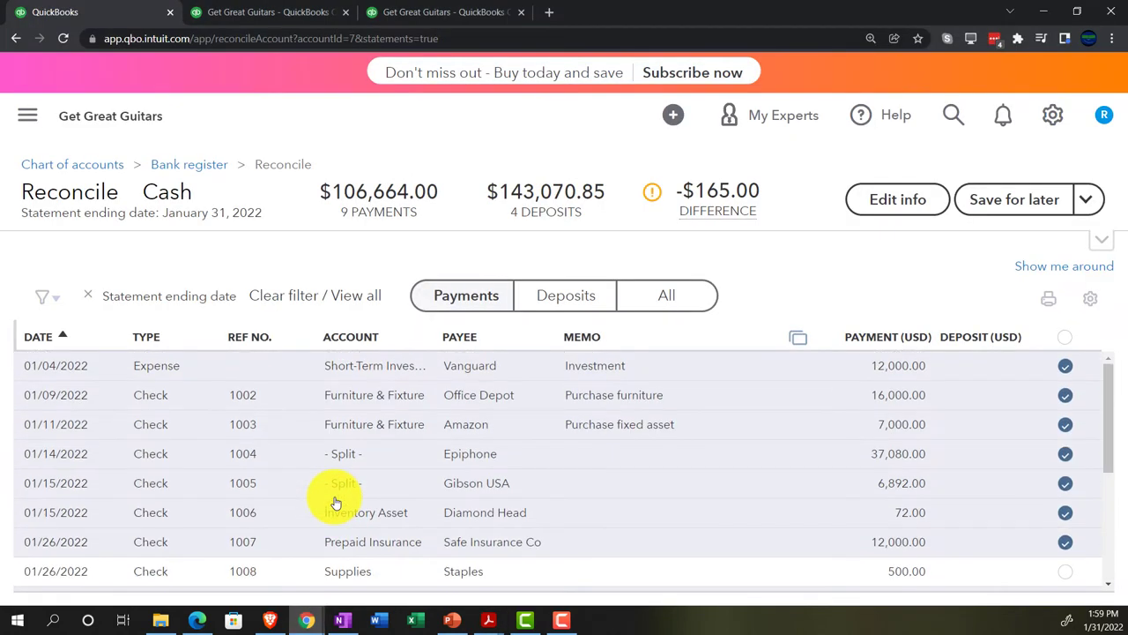
pyautogui.scroll(-3, 335, 503)
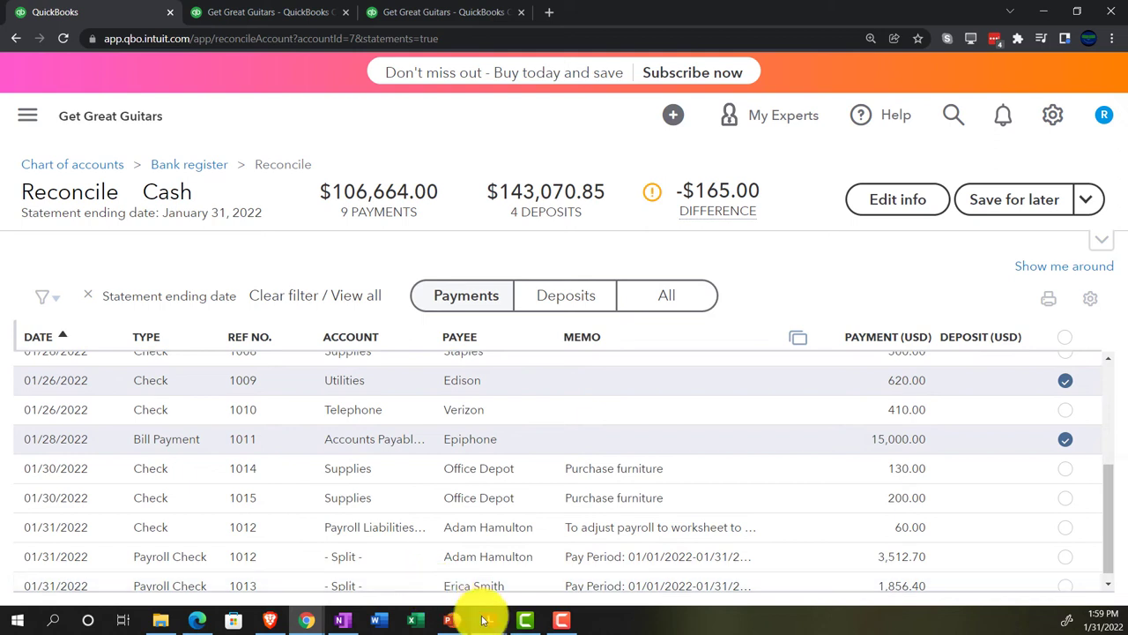
pyautogui.moveTo(487, 620)
pyautogui.click(410, 502)
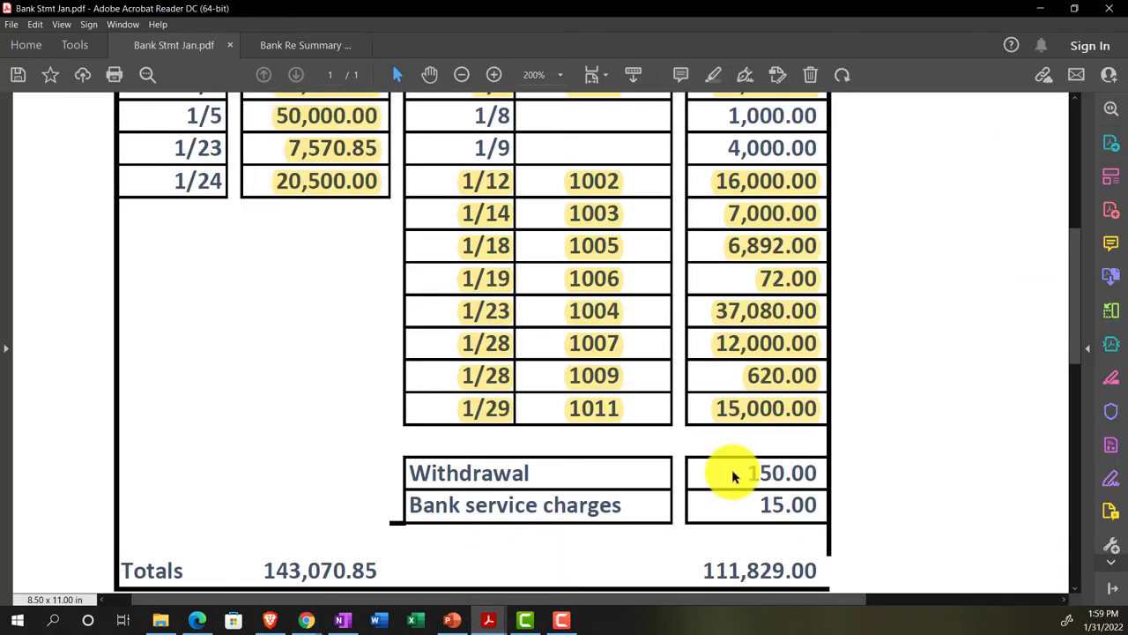
pyautogui.scroll(3, 731, 476)
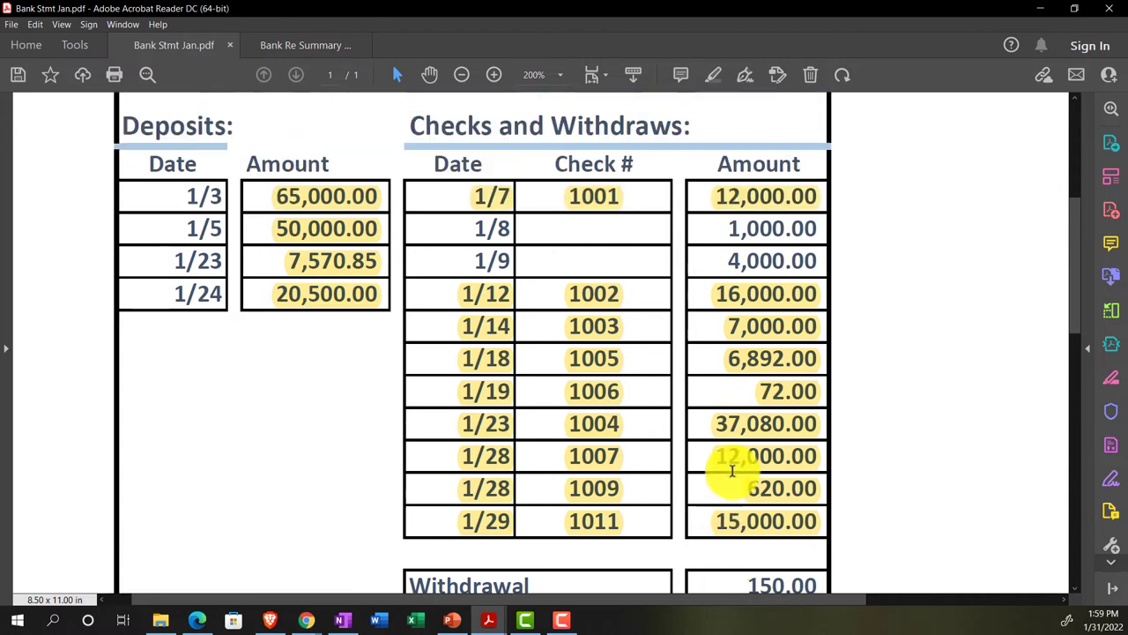
pyautogui.scroll(-1, 829, 250)
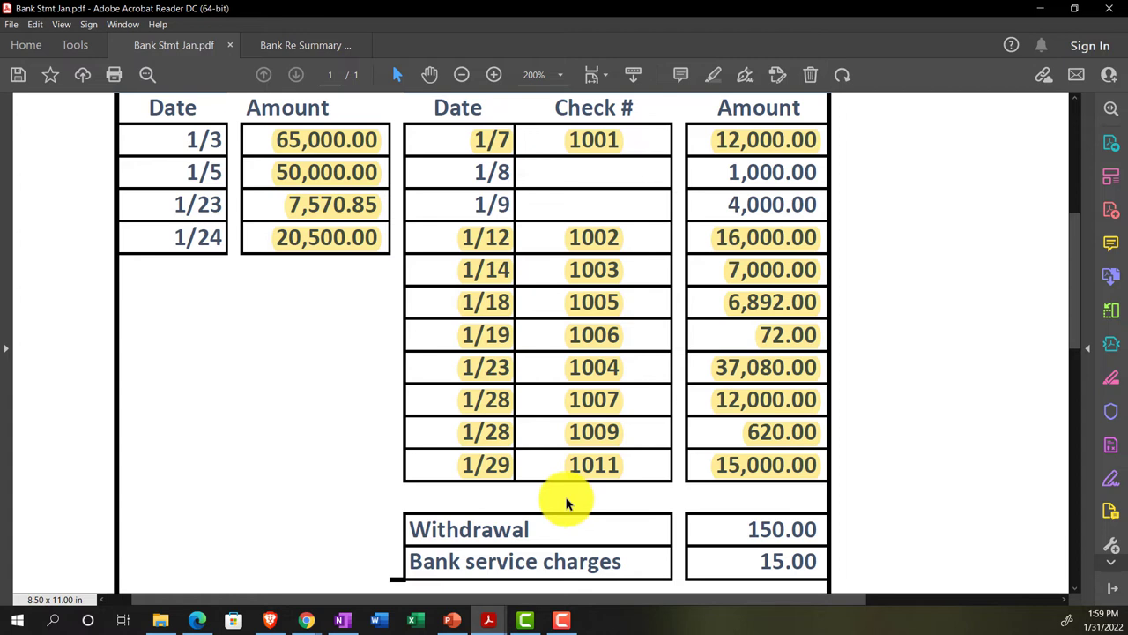
# Check the remaining QuickBooks reconciliation difference against the bank statement's withdrawal, bank service charges and balance summary.
pyautogui.click(306, 619)
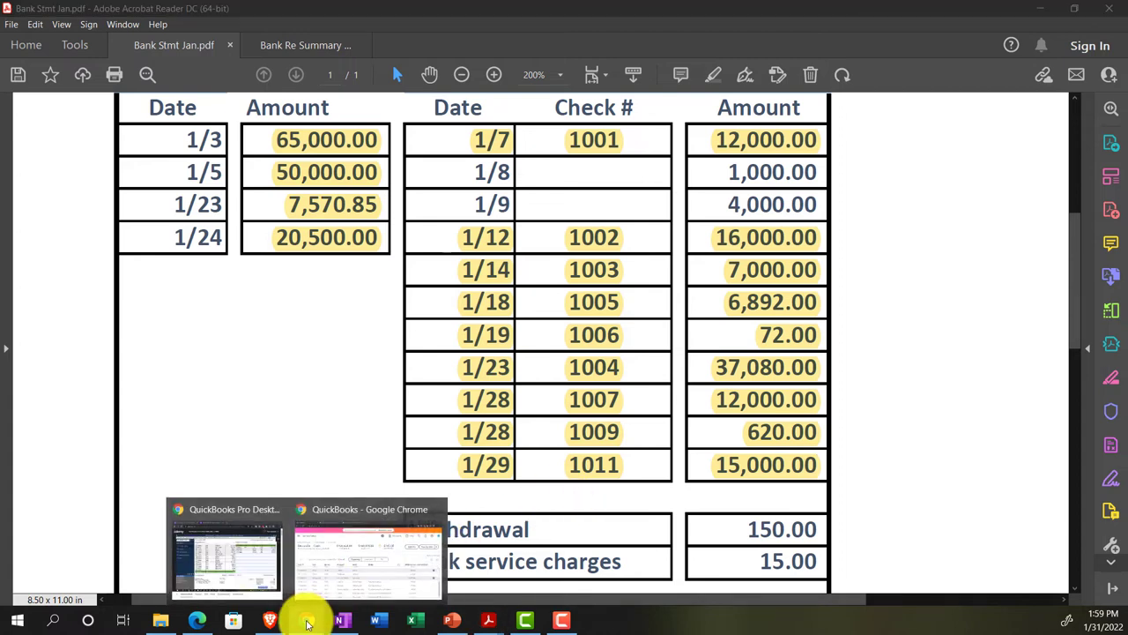
pyautogui.click(323, 584)
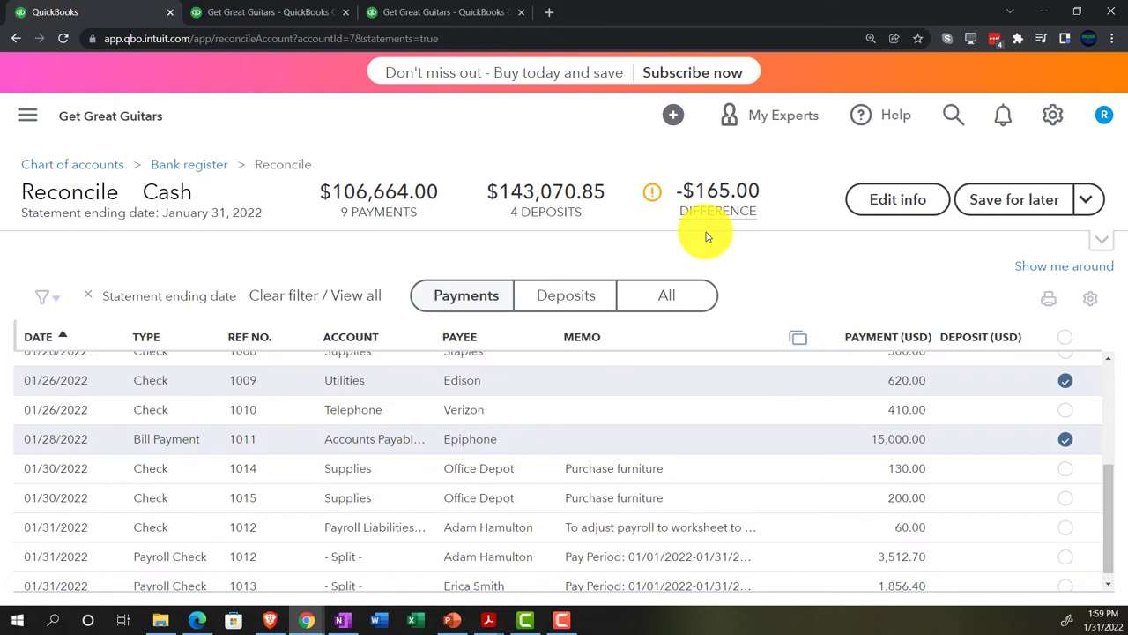
pyautogui.click(494, 620)
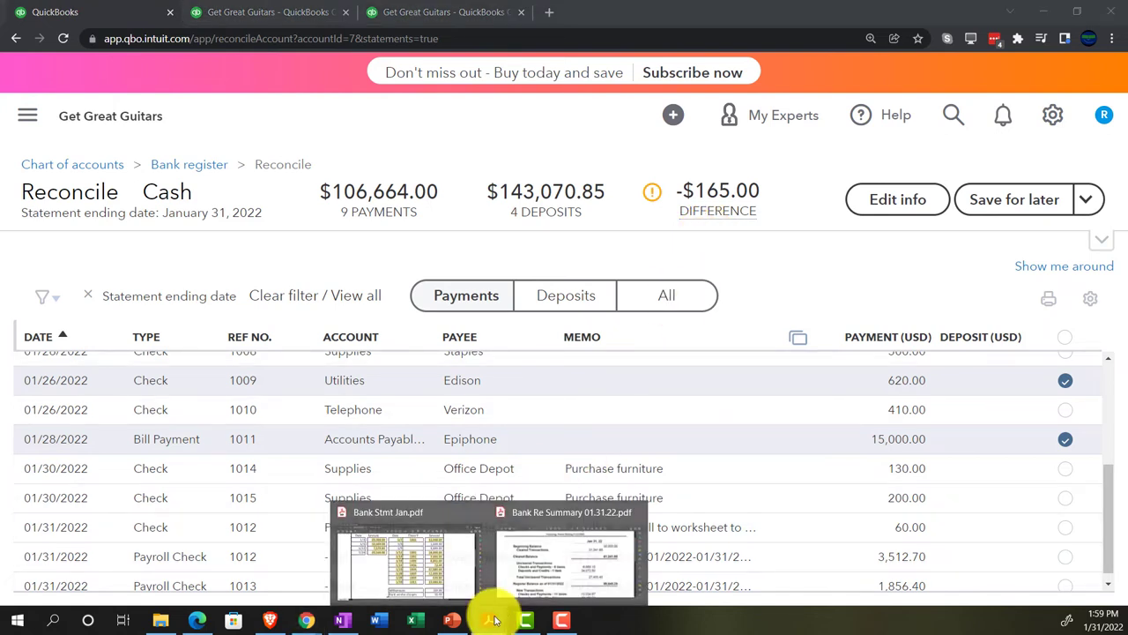
pyautogui.click(406, 555)
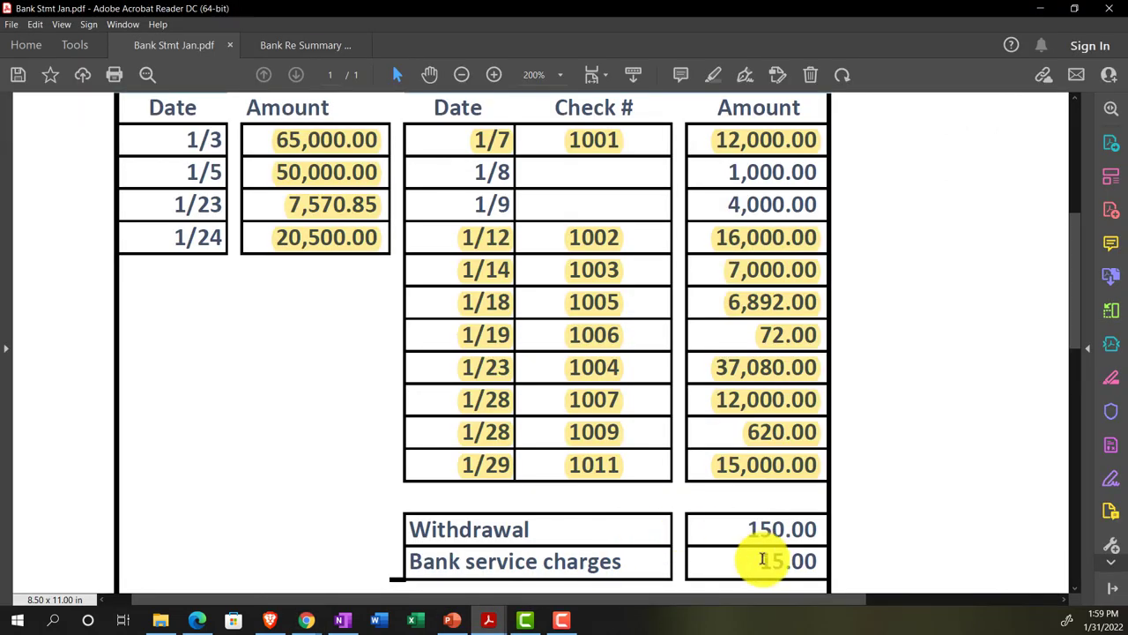
pyautogui.scroll(5, 758, 544)
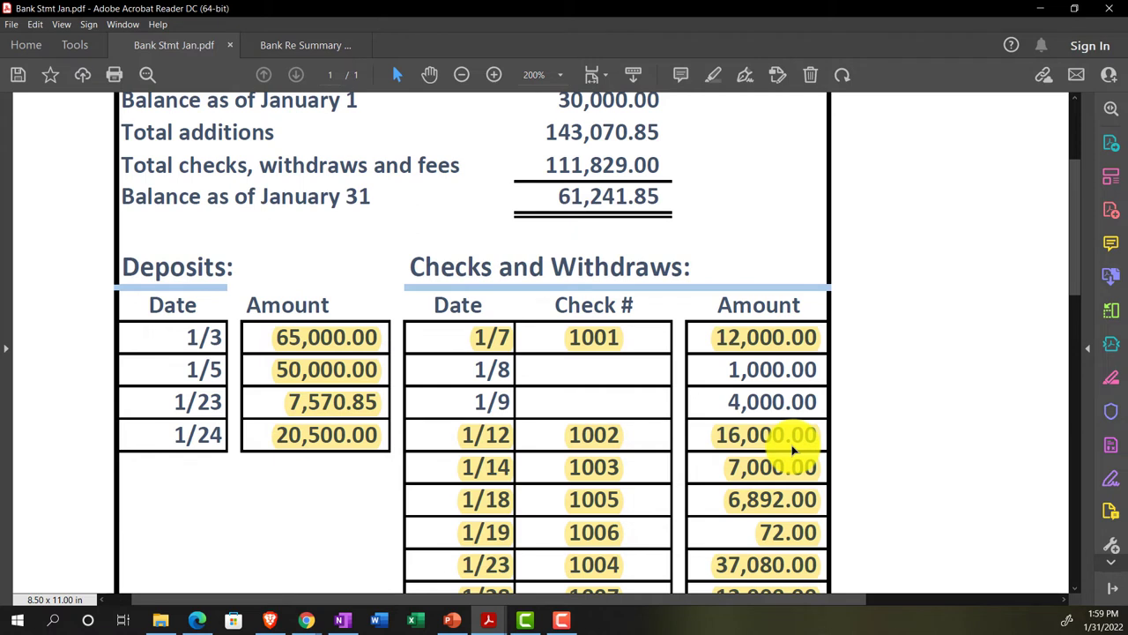
pyautogui.scroll(1, 792, 449)
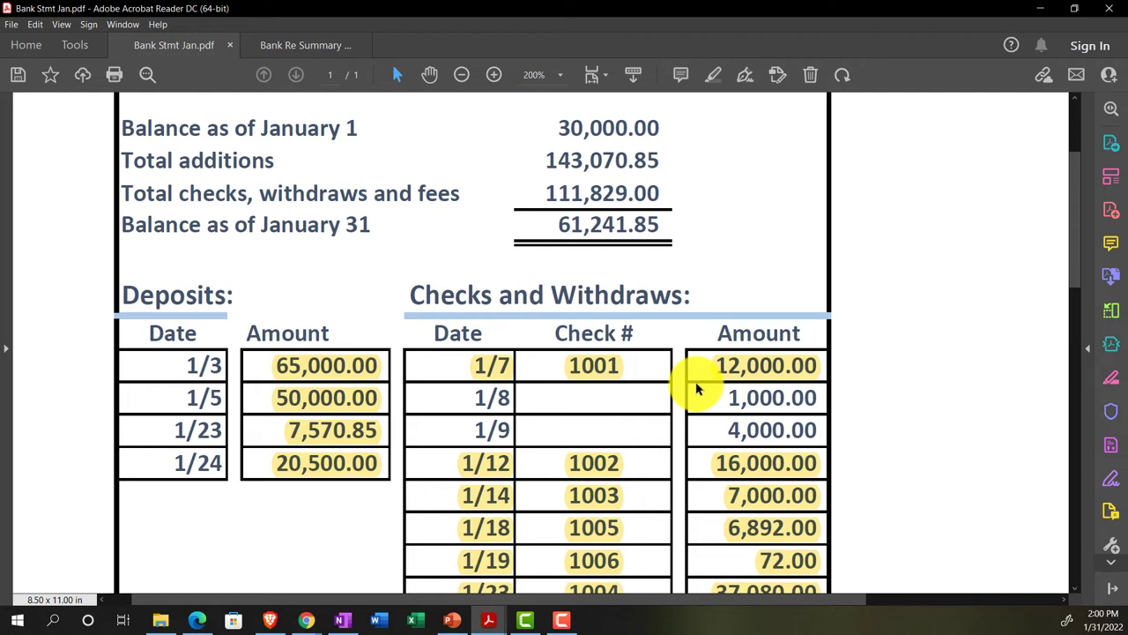
pyautogui.scroll(-5, 694, 381)
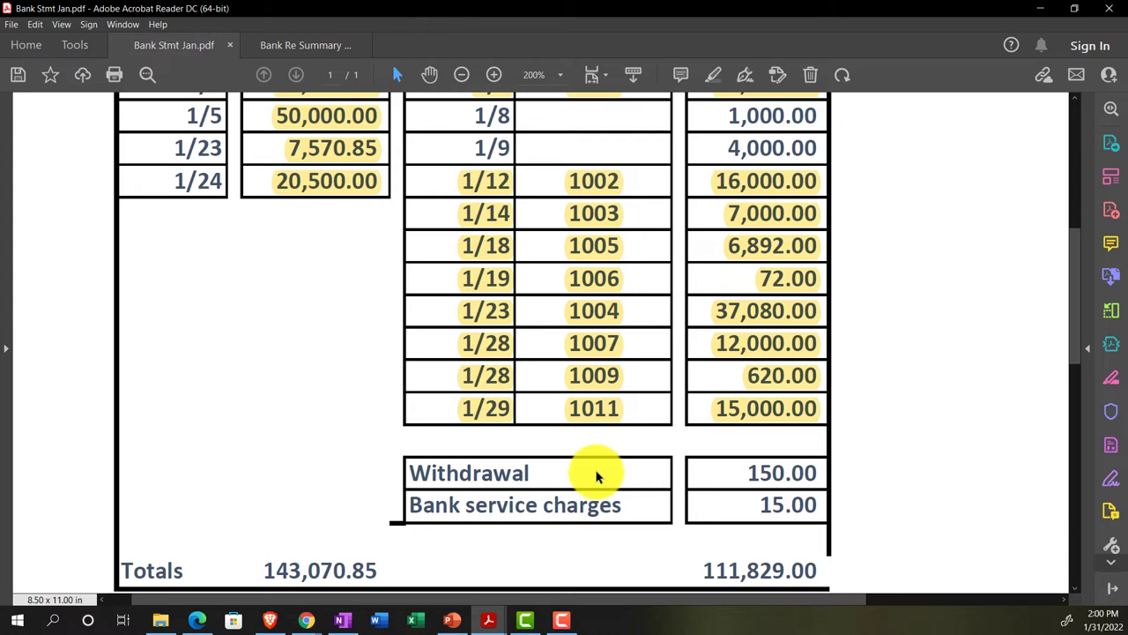
# Switch back to QuickBooks in Chrome and duplicate the browser tab containing the Cash reconciliation.
pyautogui.click(306, 620)
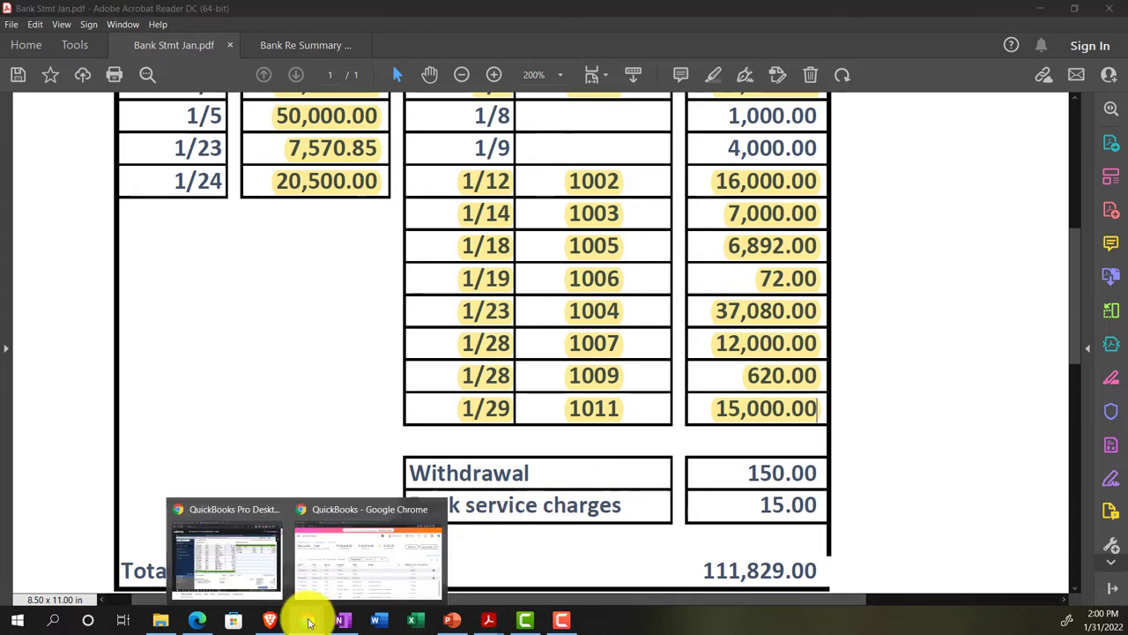
pyautogui.click(349, 567)
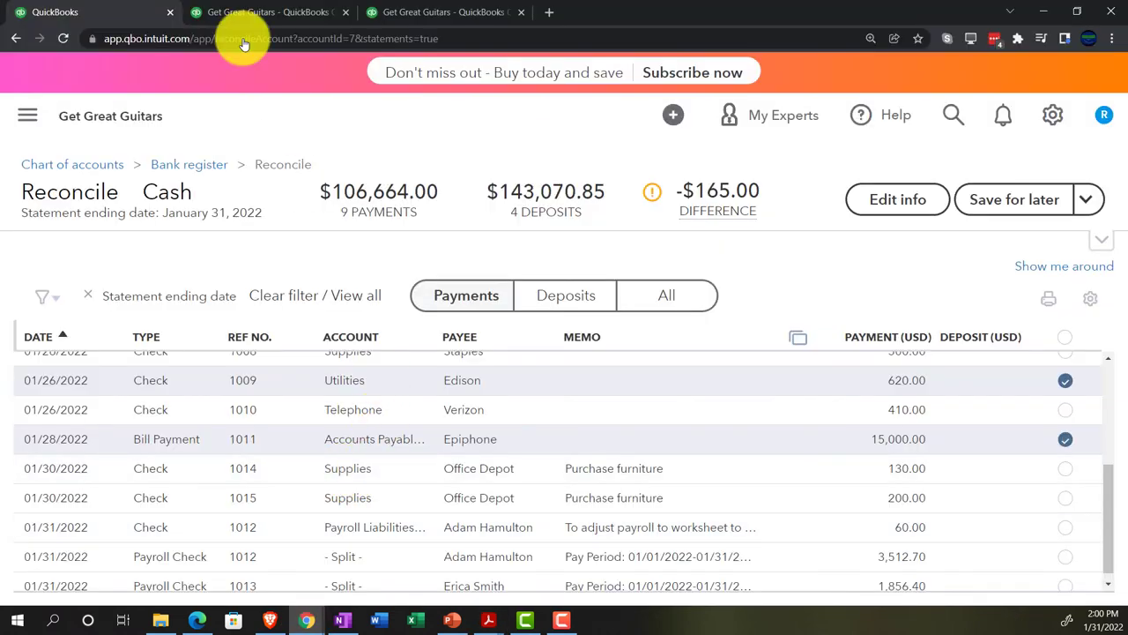
pyautogui.rightClick(126, 14)
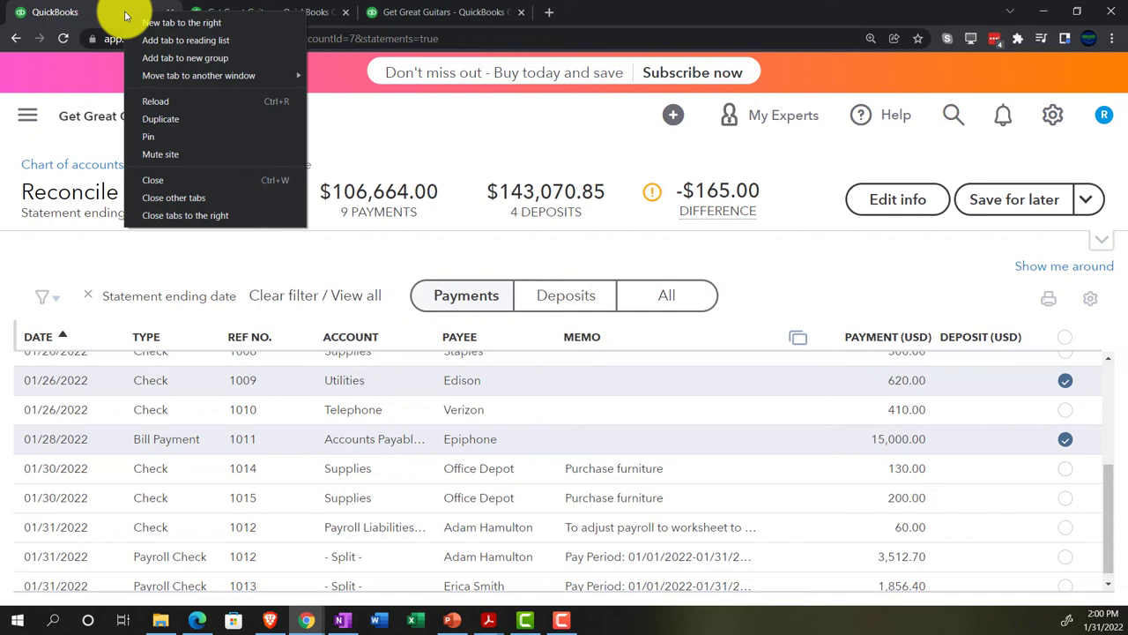
pyautogui.click(160, 118)
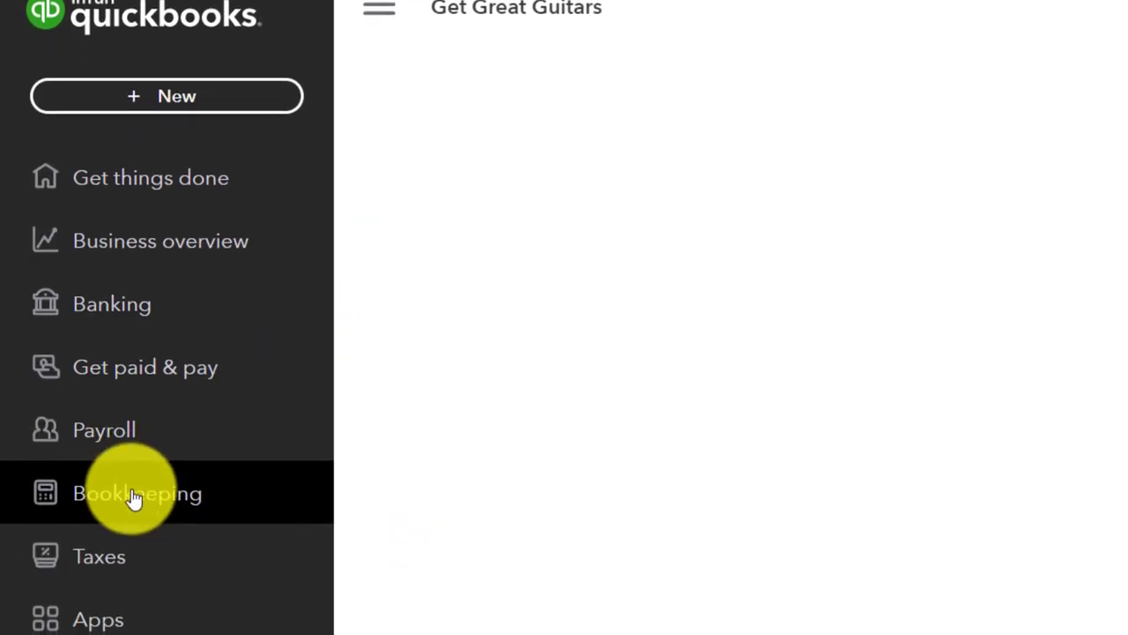
# Open the register of the Cash account from the chart of accounts in the duplicated QuickBooks page.
pyautogui.click(132, 509)
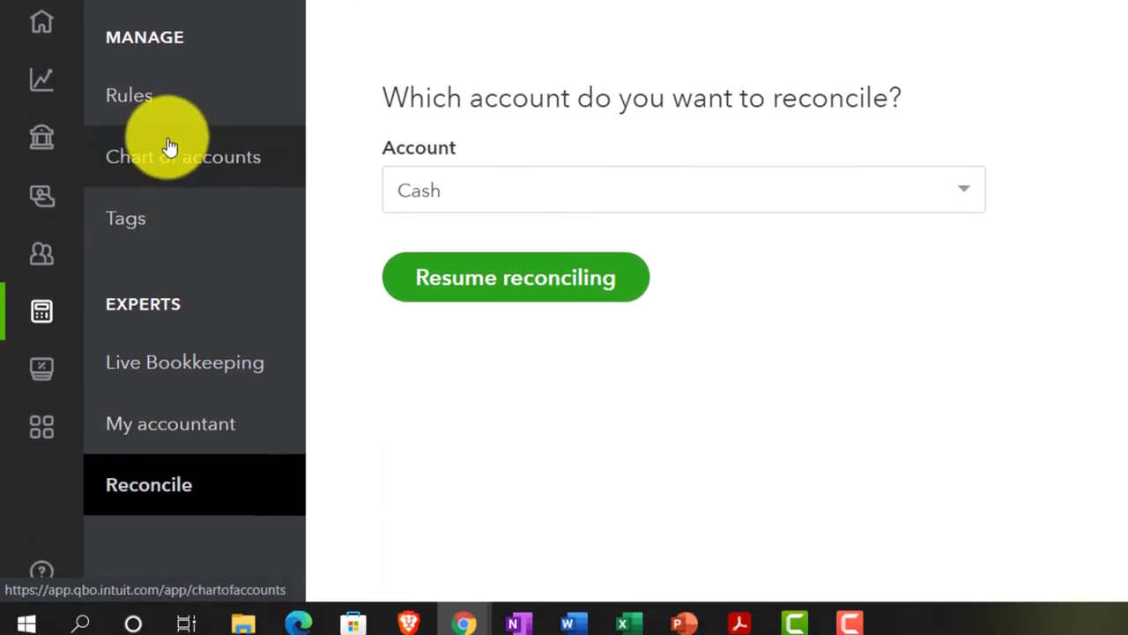
pyautogui.click(192, 163)
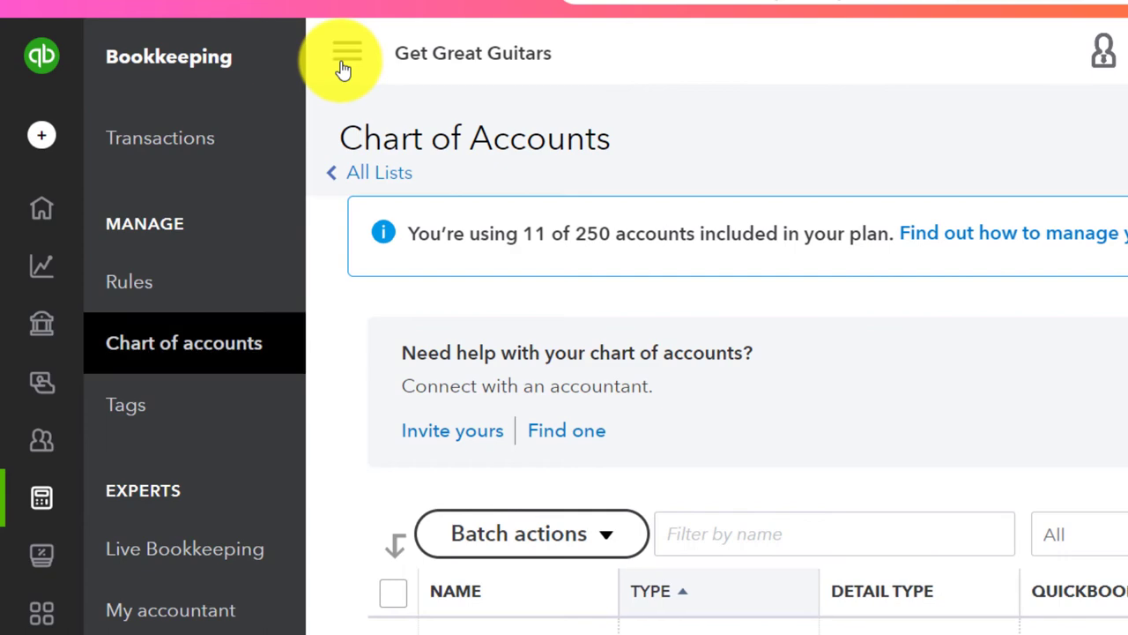
pyautogui.click(343, 61)
pyautogui.scroll(-1, 830, 454)
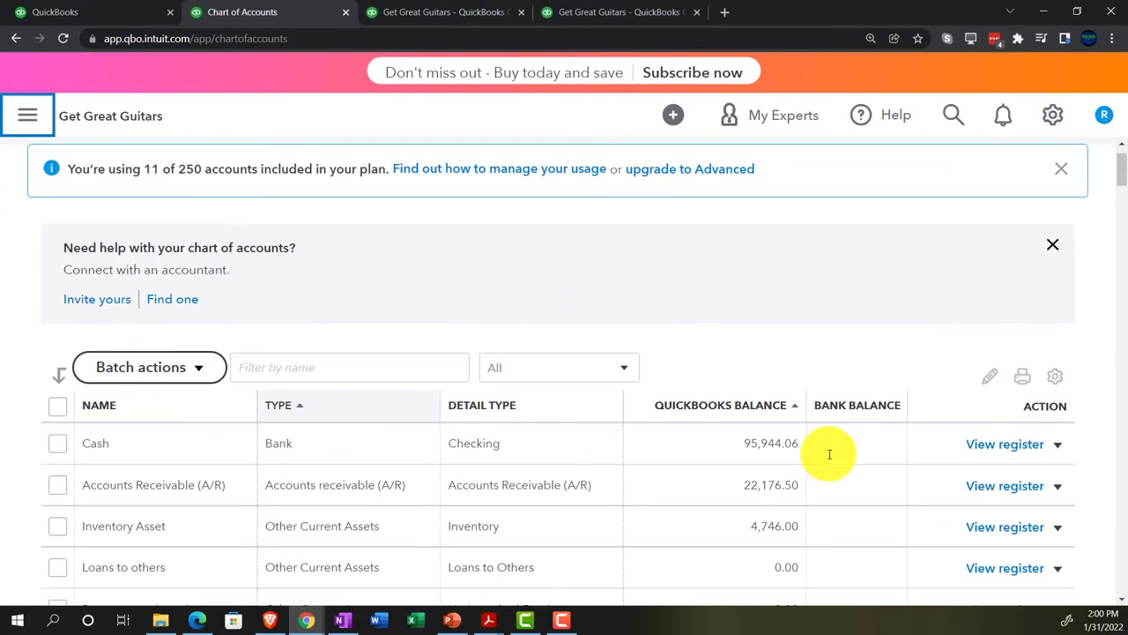
pyautogui.click(985, 448)
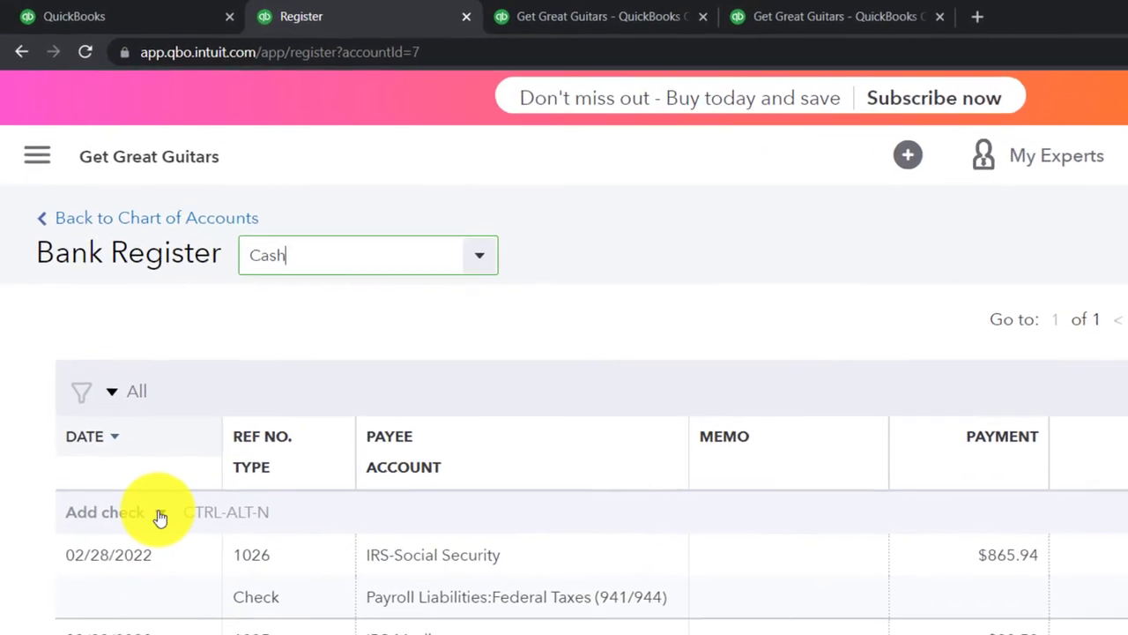
# Start a new expense entry in the Cash register, keeping the date 01/31/2022 and entering the memo "Draw".
pyautogui.click(118, 379)
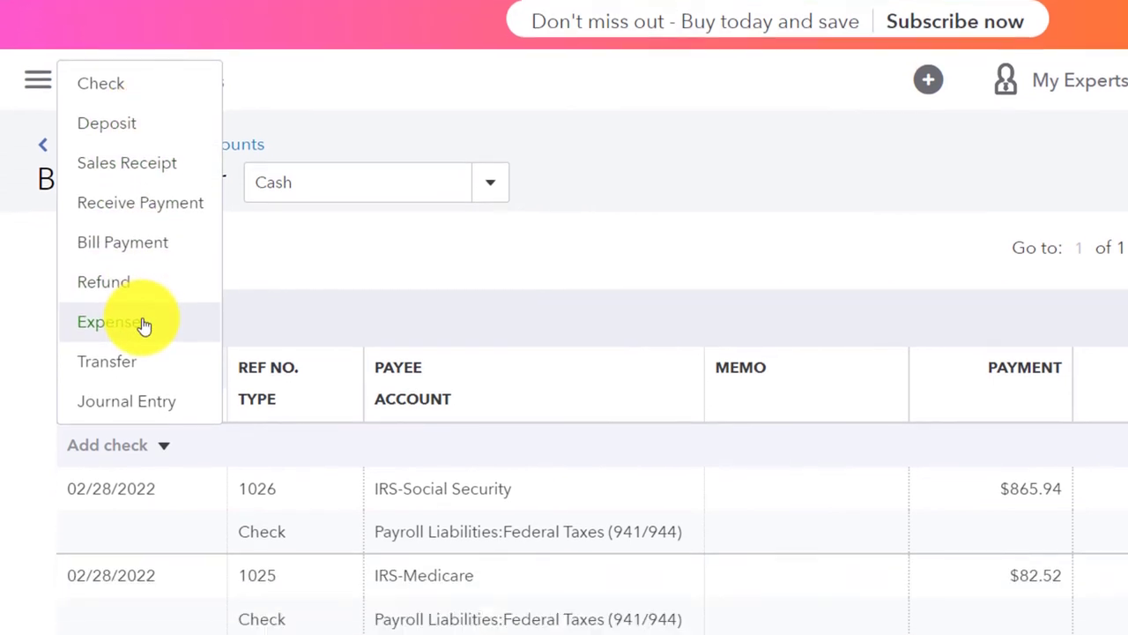
pyautogui.click(144, 401)
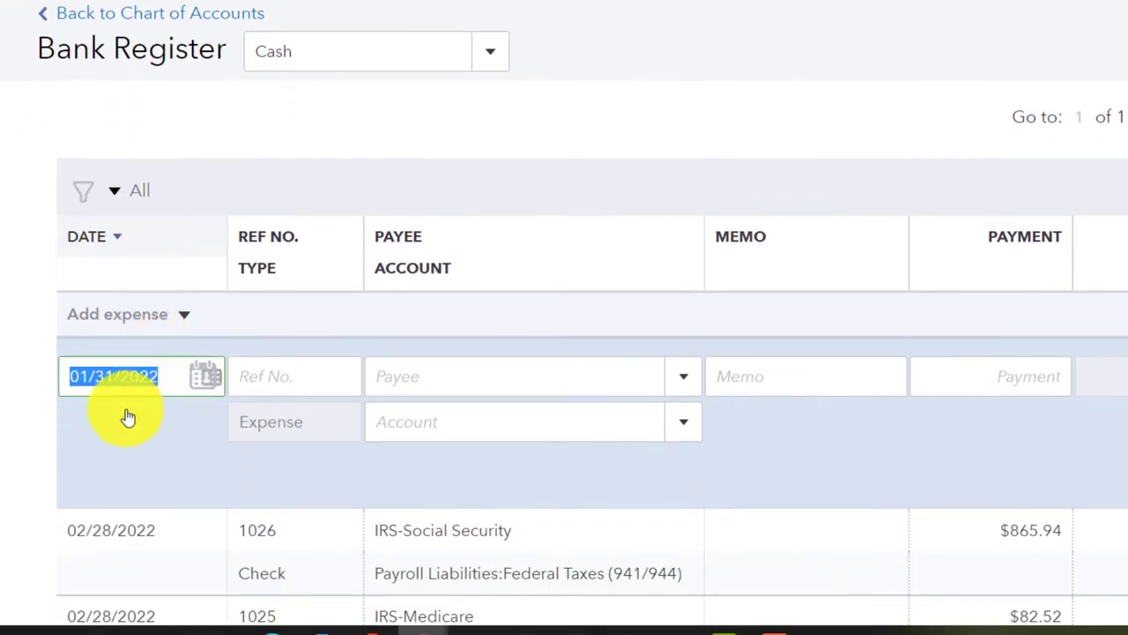
pyautogui.press('Tab')
pyautogui.press('Tab')
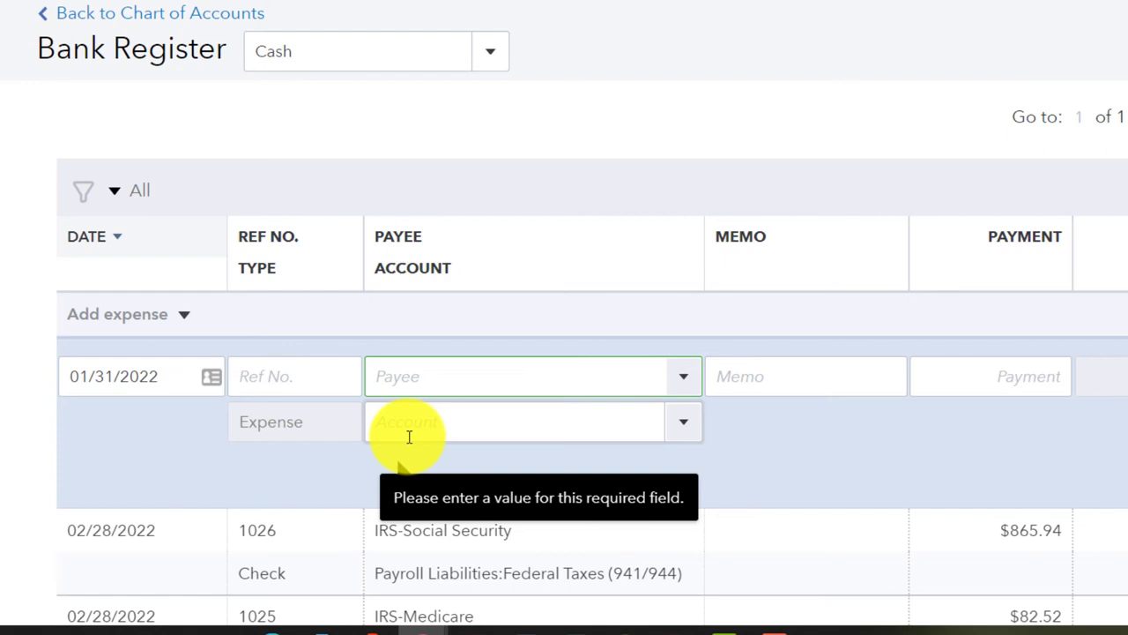
pyautogui.press('Tab')
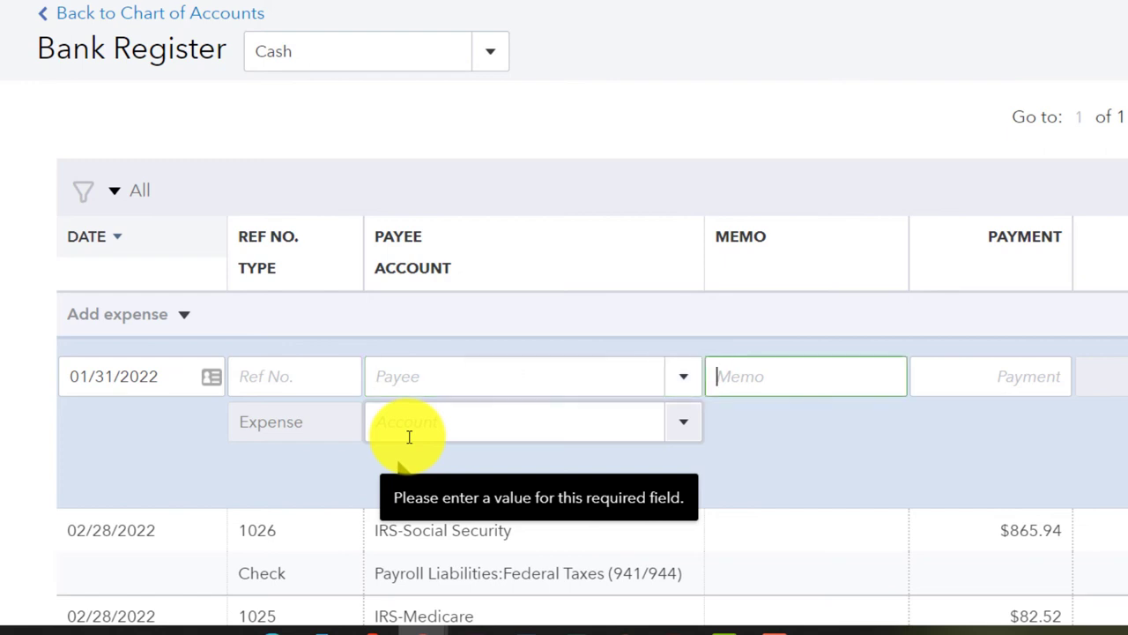
pyautogui.write('Draw')
pyautogui.press('Tab')
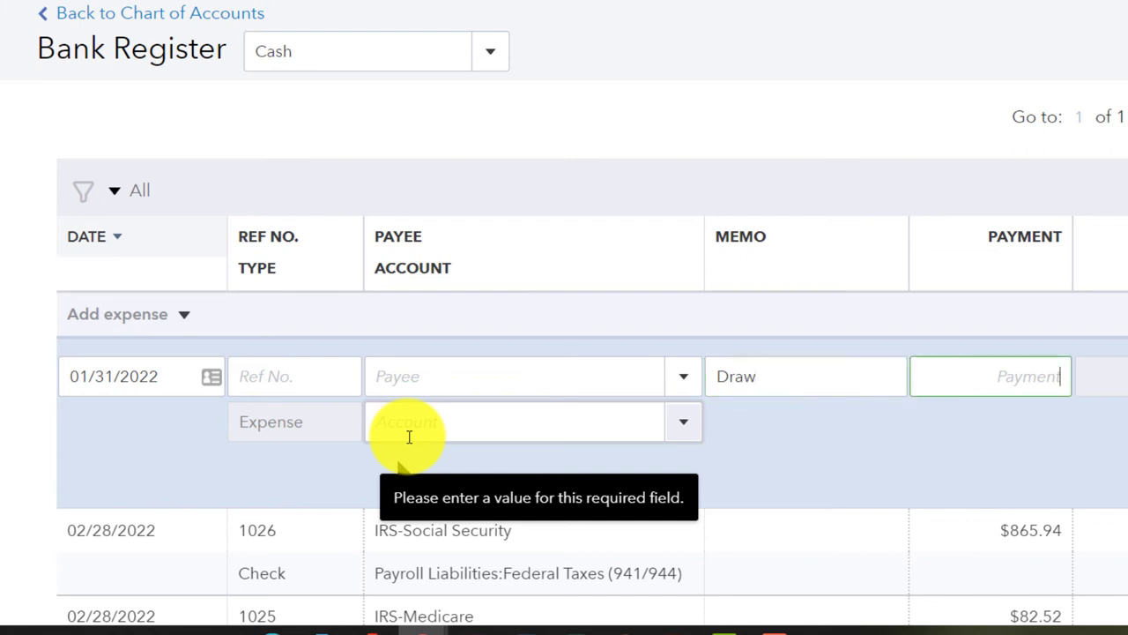
# Check the withdrawal on the bank statement in Acrobat Reader and enter a payment of 150.00 for the Draw expense in QuickBooks.
pyautogui.moveTo(674, 631)
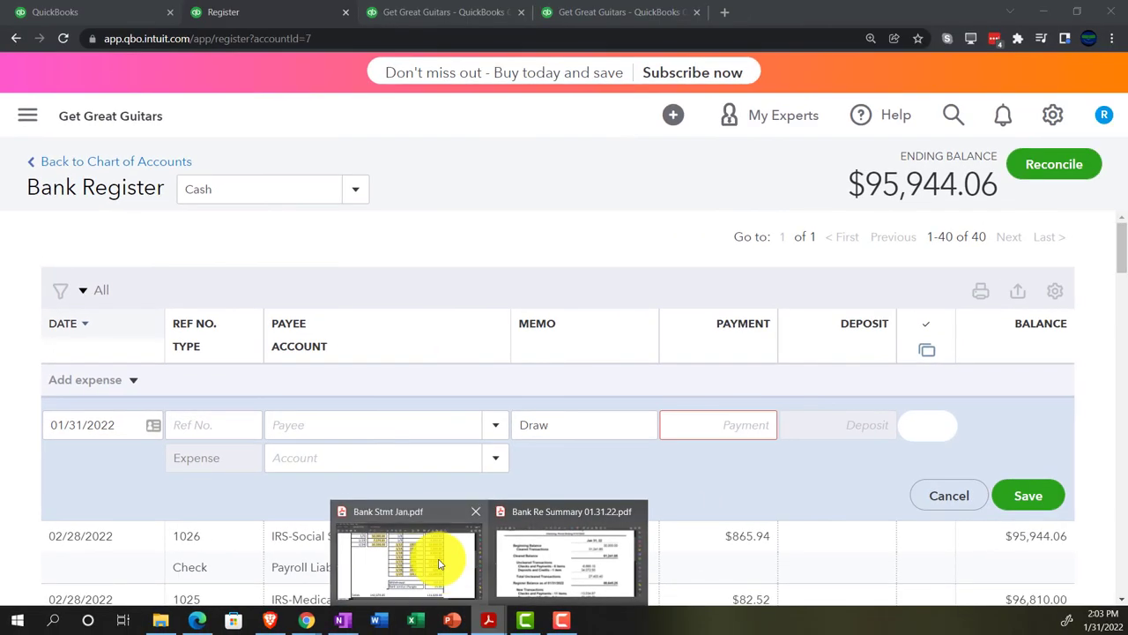
pyautogui.click(439, 564)
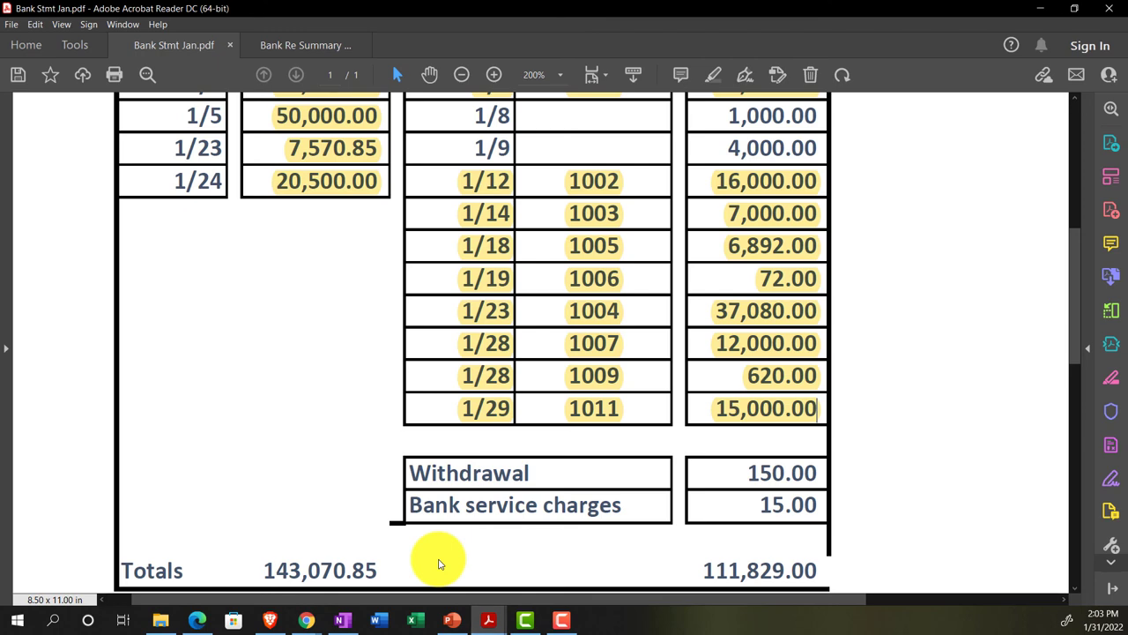
pyautogui.click(1040, 8)
pyautogui.write('150')
pyautogui.press('Tab')
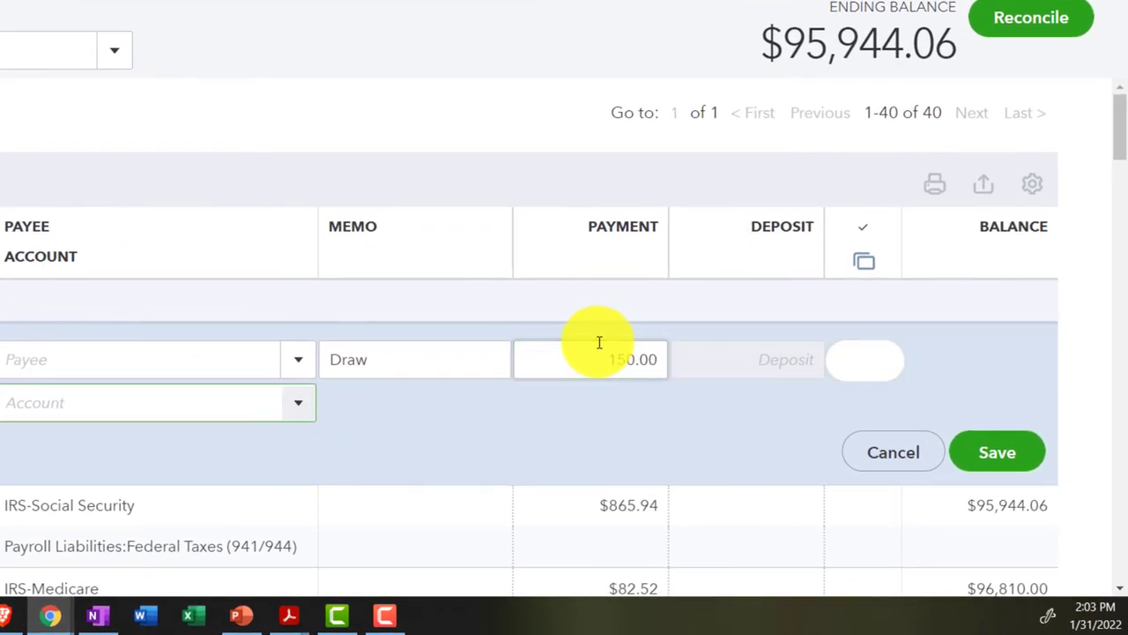
# Assign the Draw expense to the Other Miscellaneous Expense account and save it.
pyautogui.write('Mi')
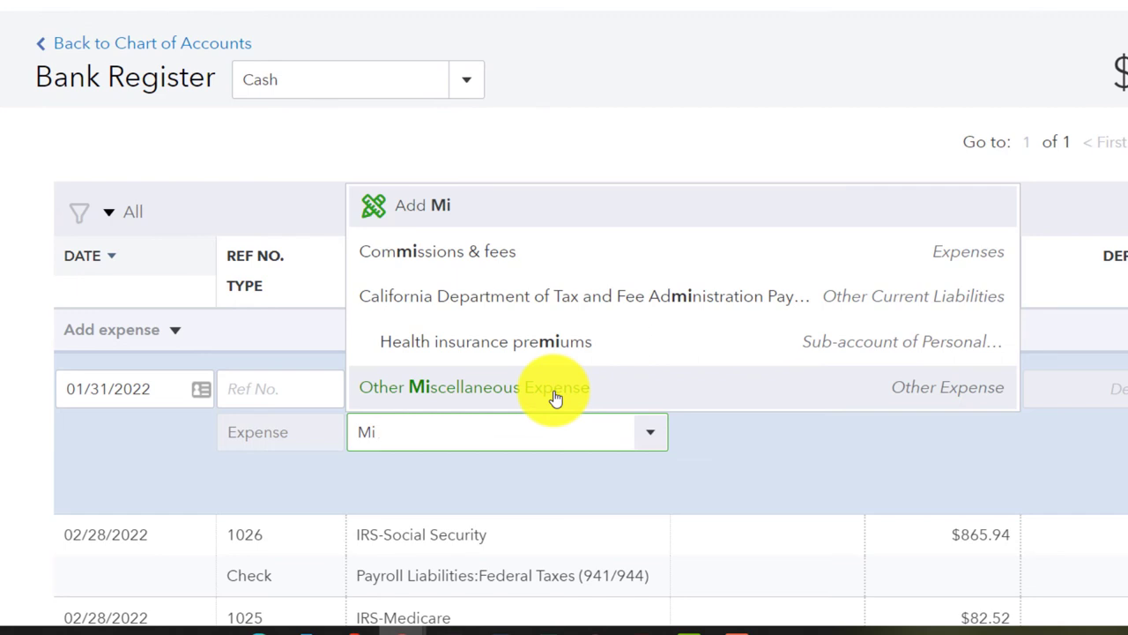
pyautogui.click(784, 396)
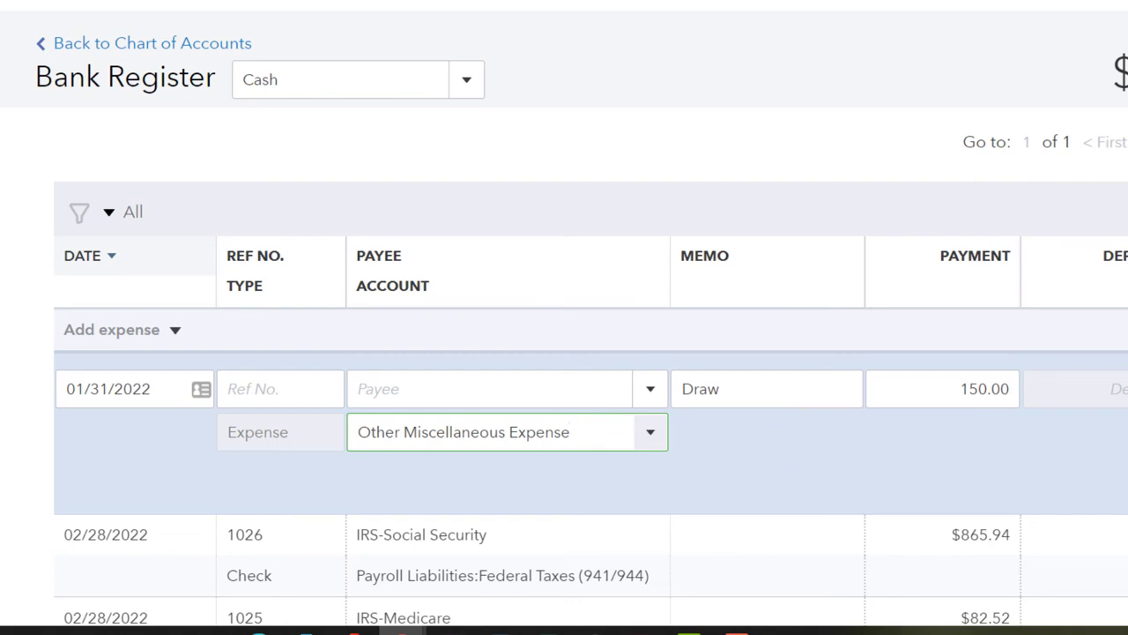
pyautogui.press('Return')
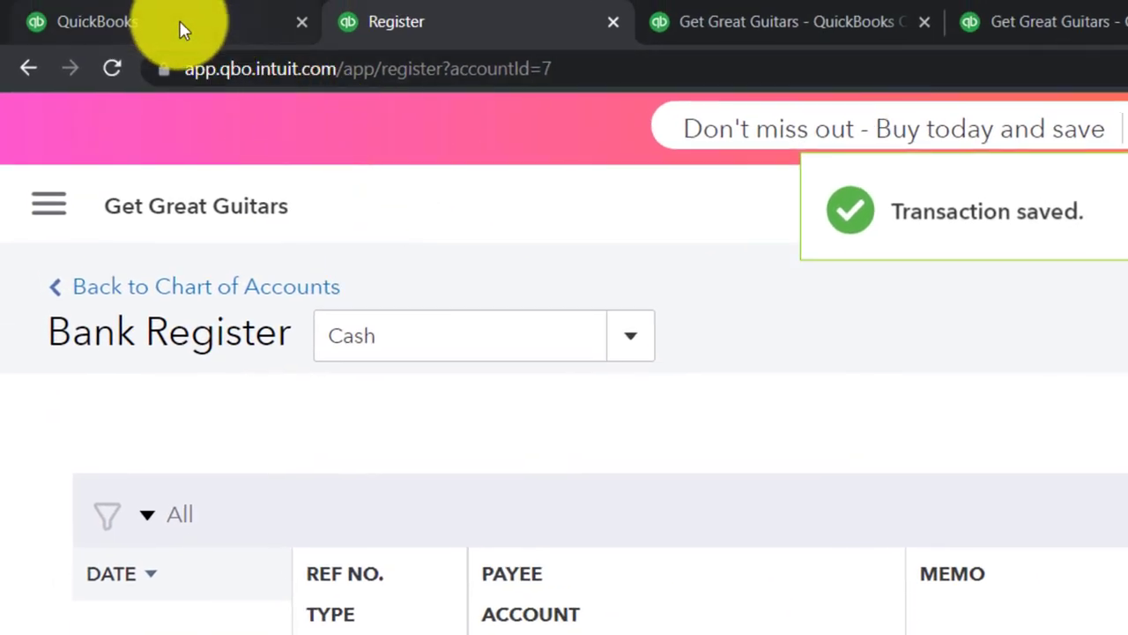
# Refresh the Cash reconciliation by saving it for later and resuming it, and dismiss the message that pops up.
pyautogui.click(176, 17)
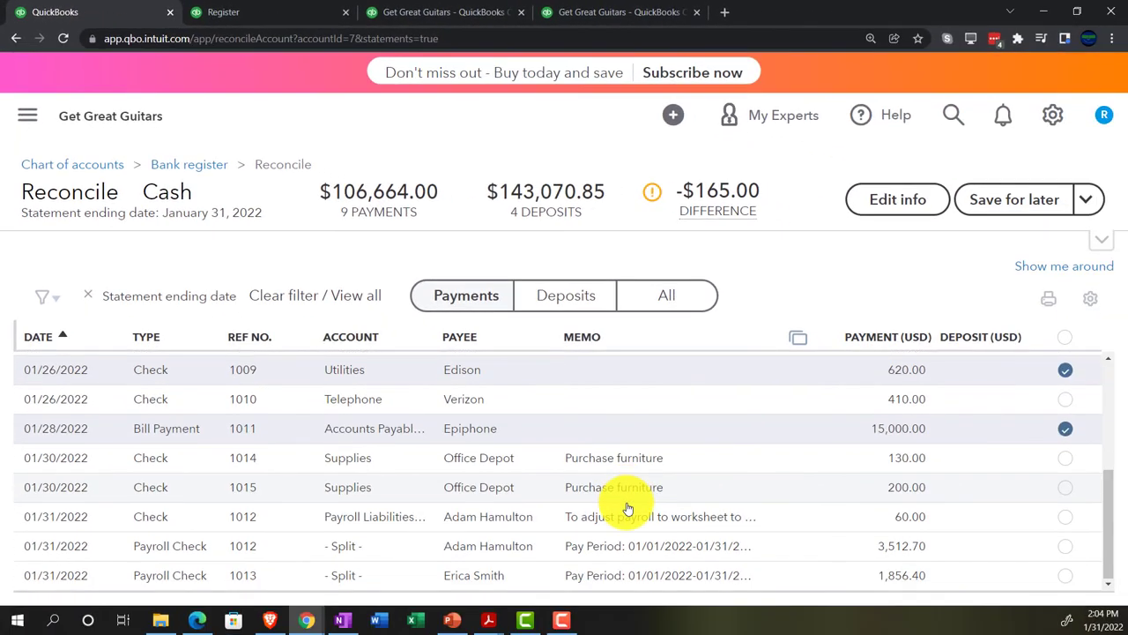
pyautogui.scroll(5, 756, 612)
pyautogui.scroll(-3, 628, 504)
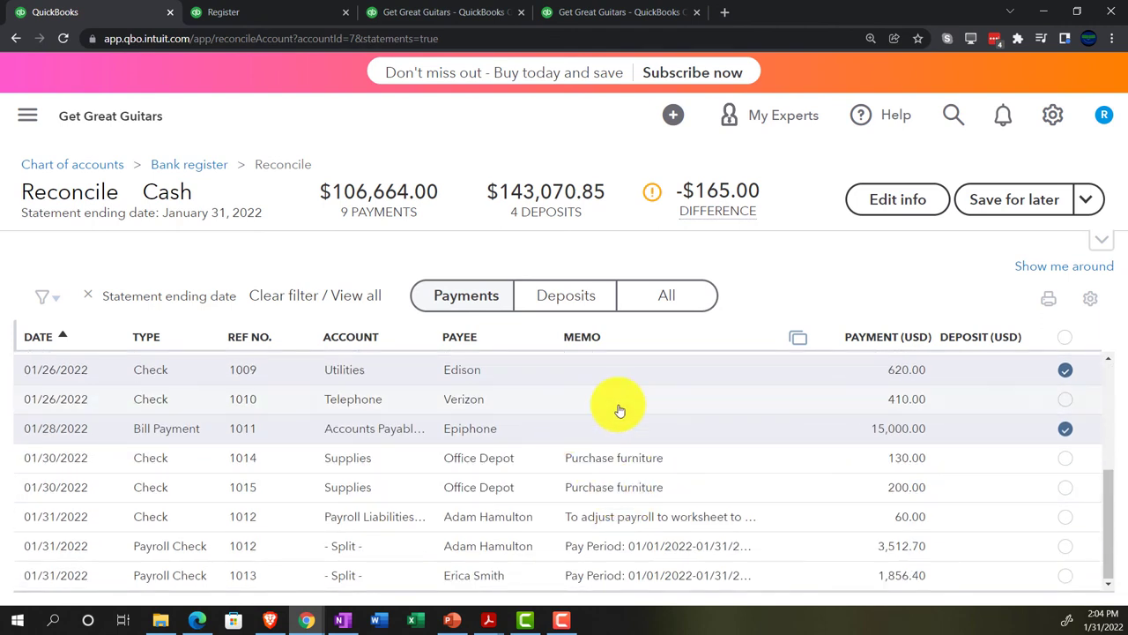
pyautogui.scroll(5, 579, 423)
pyautogui.click(992, 210)
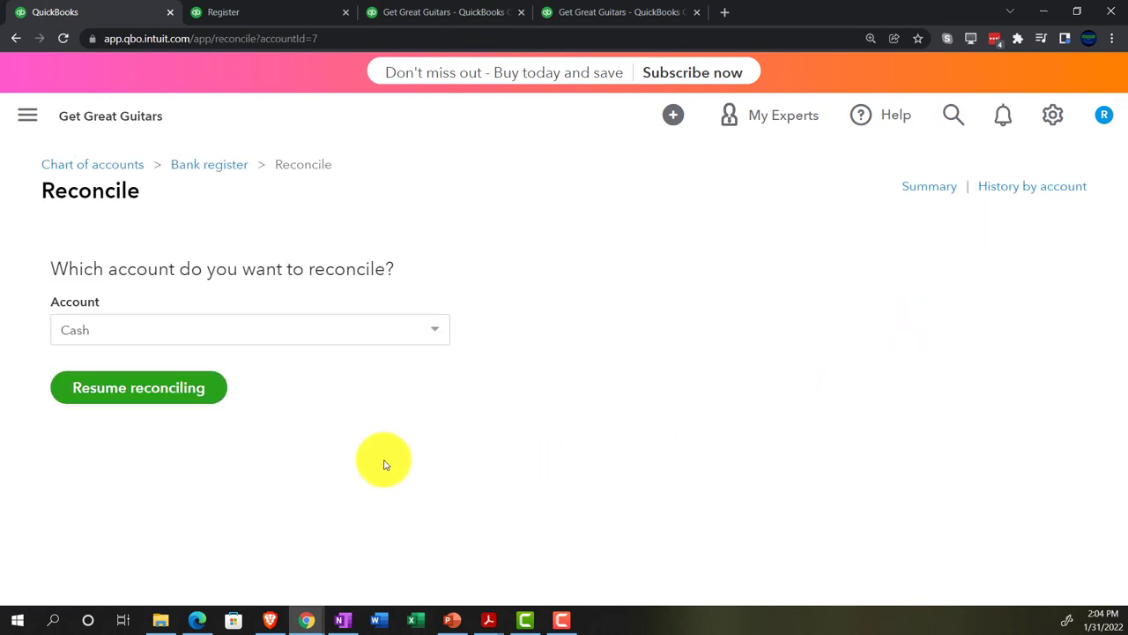
pyautogui.click(167, 395)
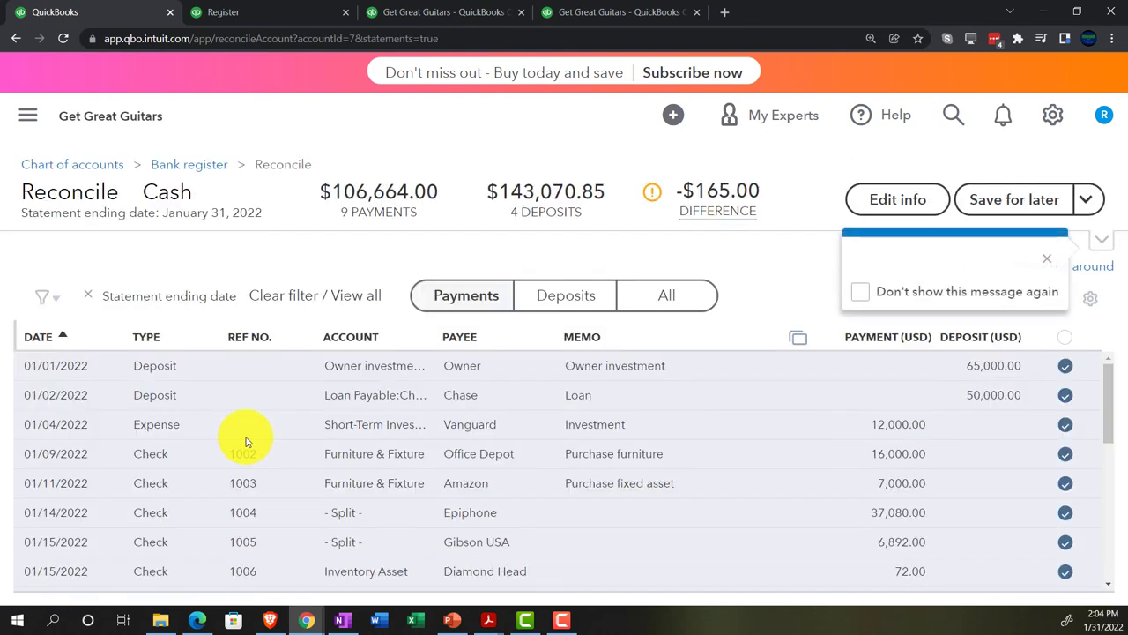
pyautogui.click(1049, 259)
# Show only payments in the reconciliation and mark the 150.00 Draw expense as cleared.
pyautogui.click(584, 305)
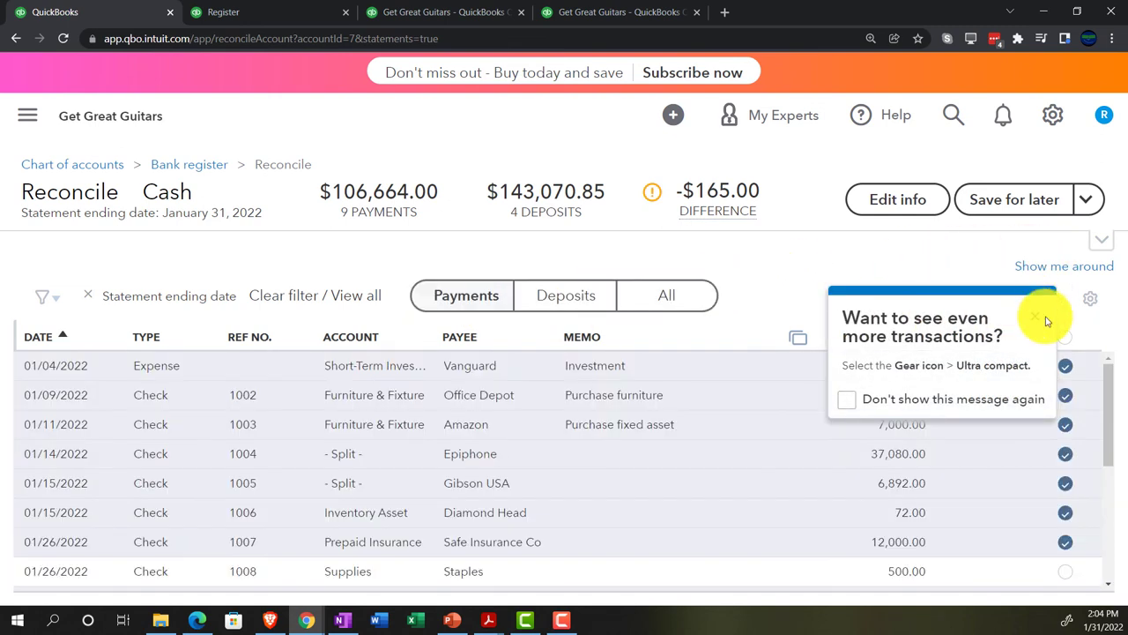
pyautogui.click(1035, 314)
pyautogui.scroll(-1, 846, 463)
pyautogui.scroll(-4, 847, 463)
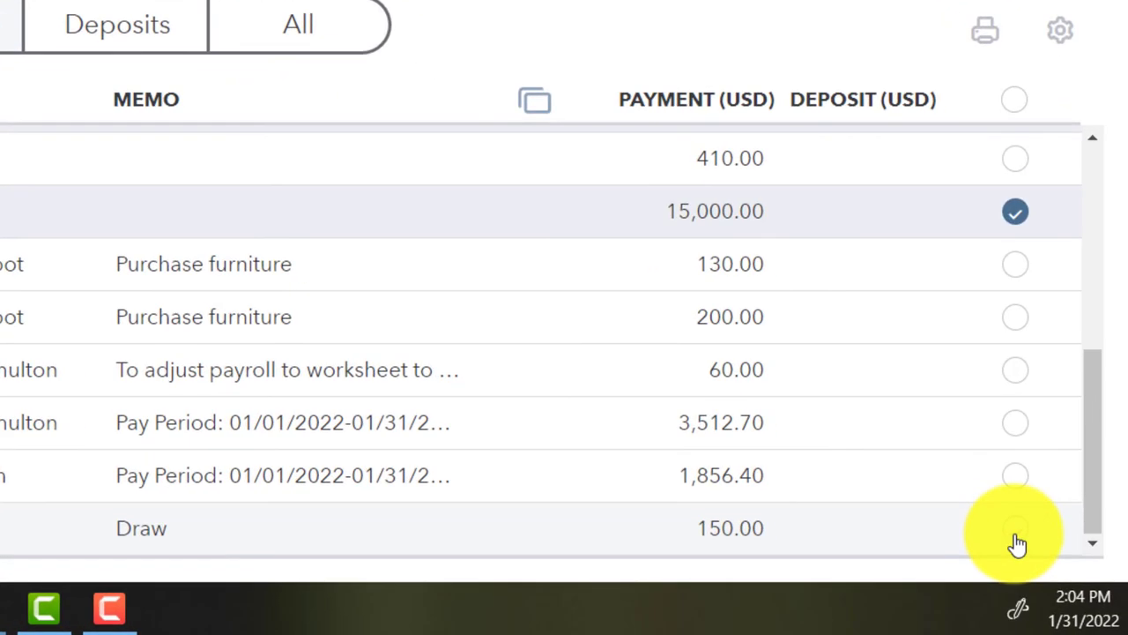
pyautogui.click(1016, 532)
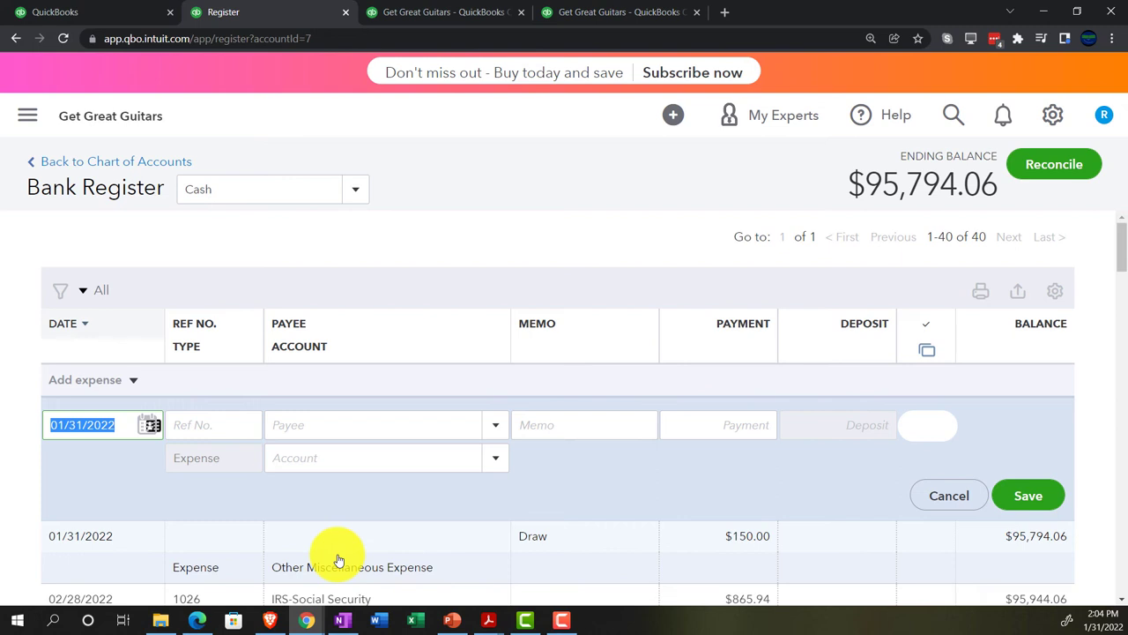
# Switch to the bank statement in Acrobat Reader and highlight the Withdrawal entry and its 150.00 amount.
pyautogui.moveTo(313, 615)
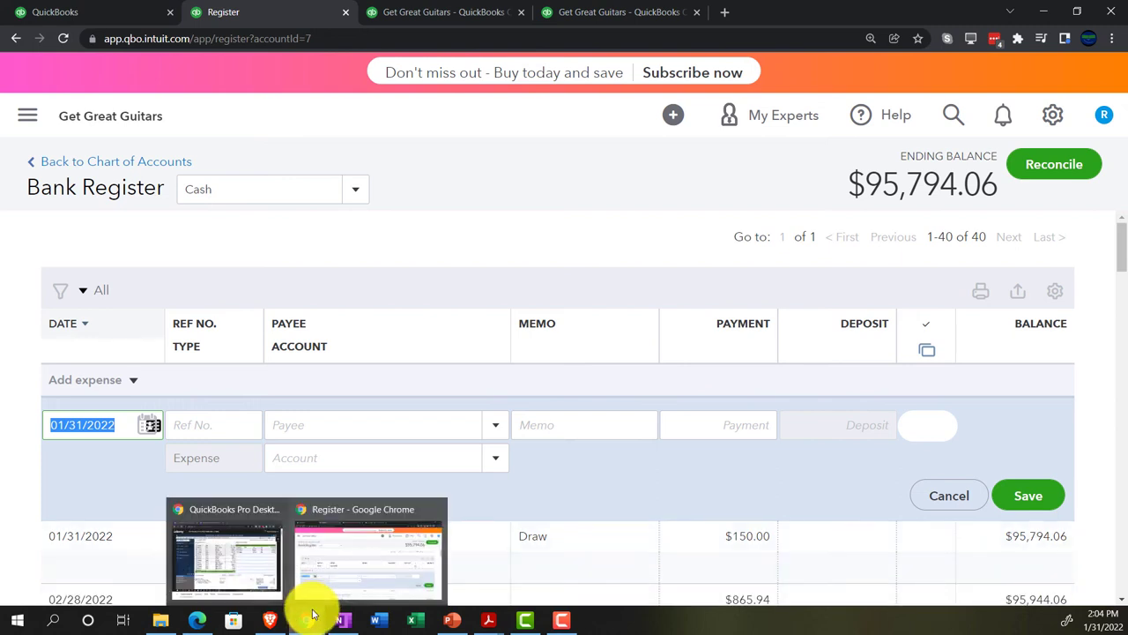
pyautogui.click(424, 542)
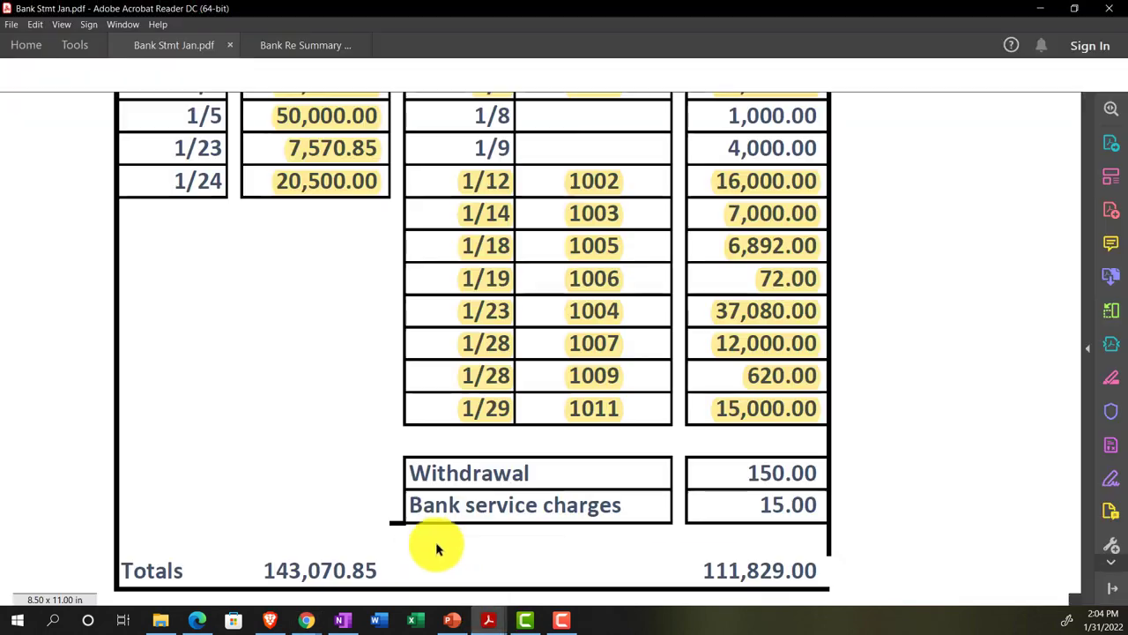
pyautogui.moveTo(409, 474); pyautogui.dragTo(820, 463)
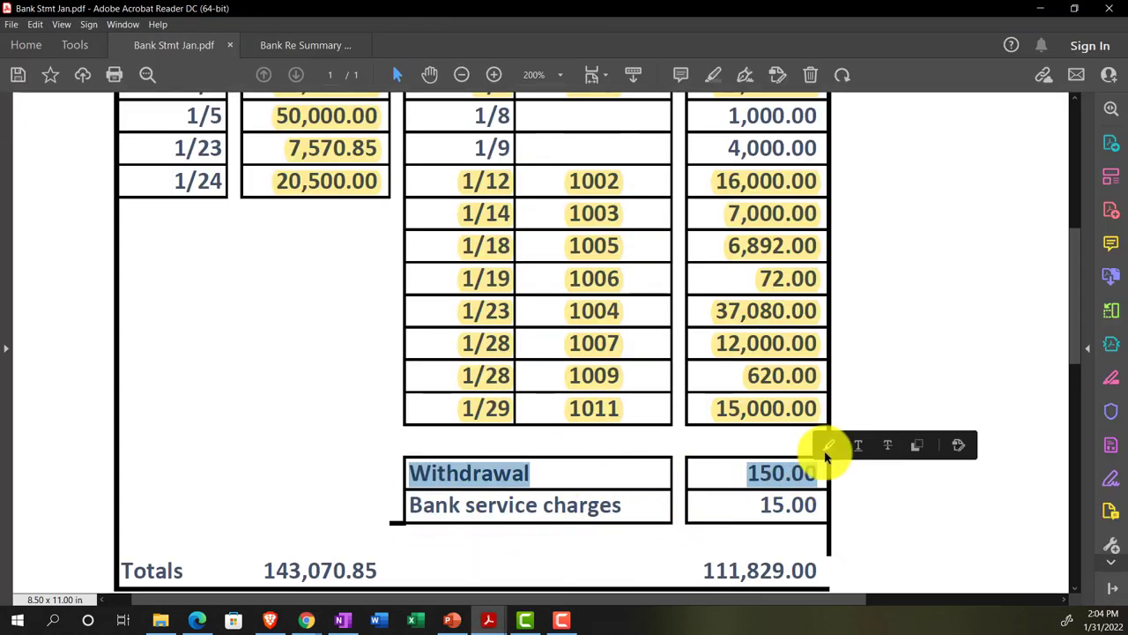
pyautogui.click(829, 449)
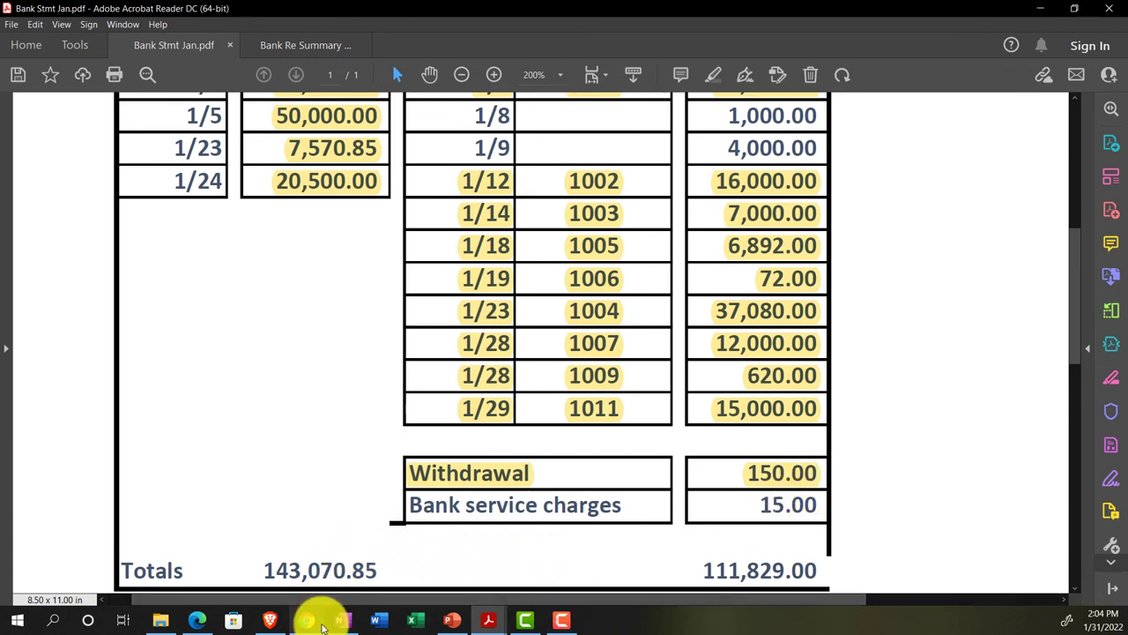
# Switch back to QuickBooks, check the remaining difference in the Cash reconciliation, and return to the Cash register.
pyautogui.moveTo(324, 624)
pyautogui.click(349, 567)
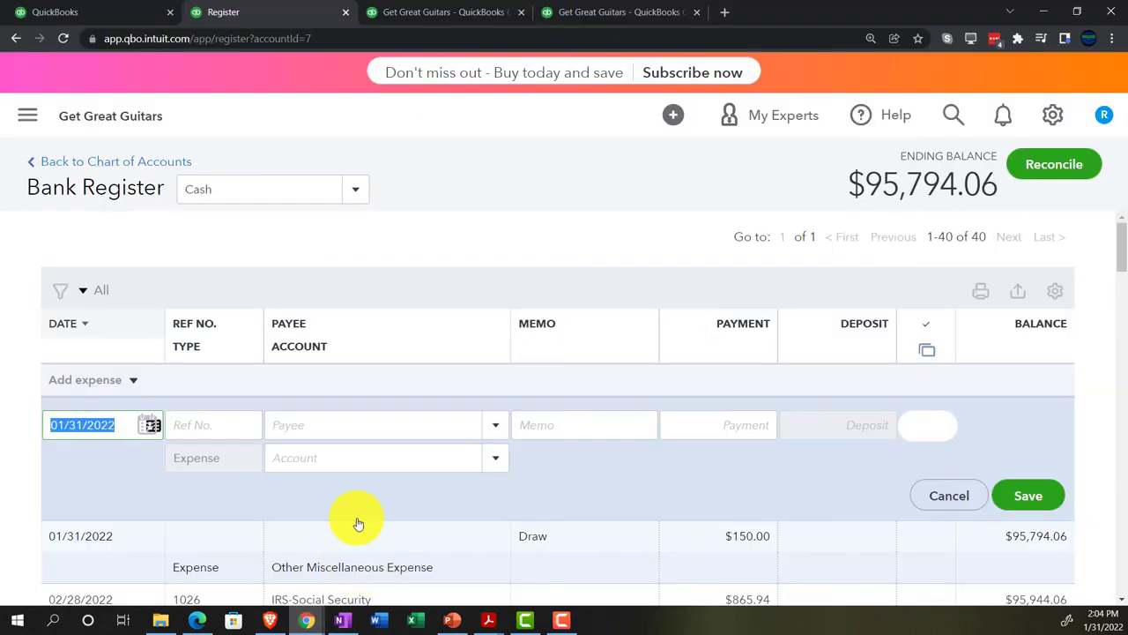
pyautogui.click(85, 12)
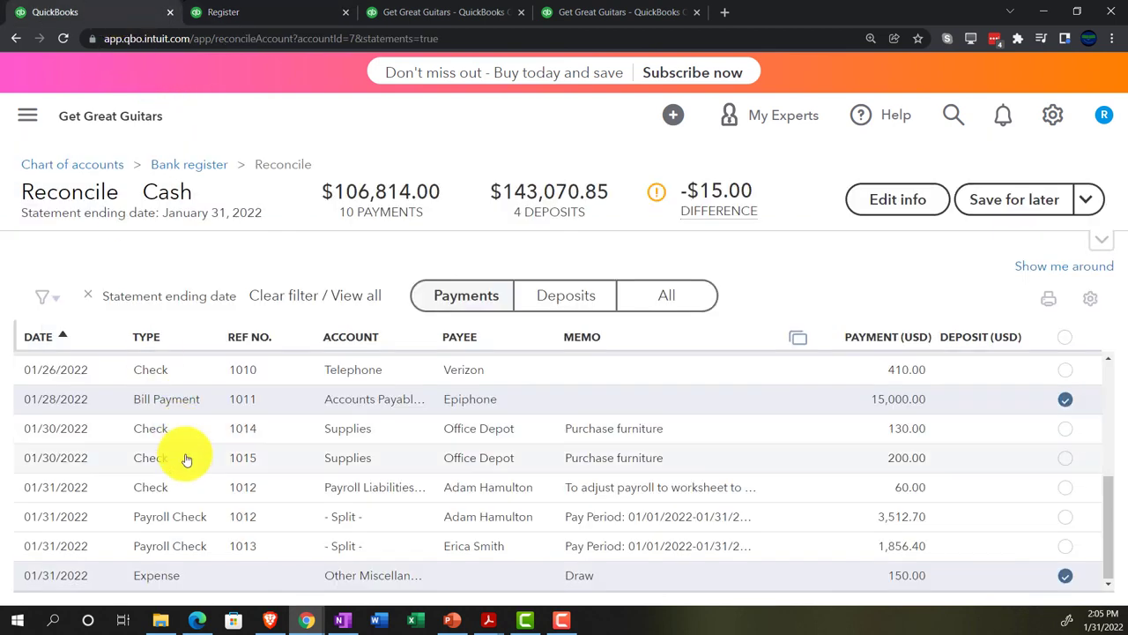
pyautogui.click(256, 12)
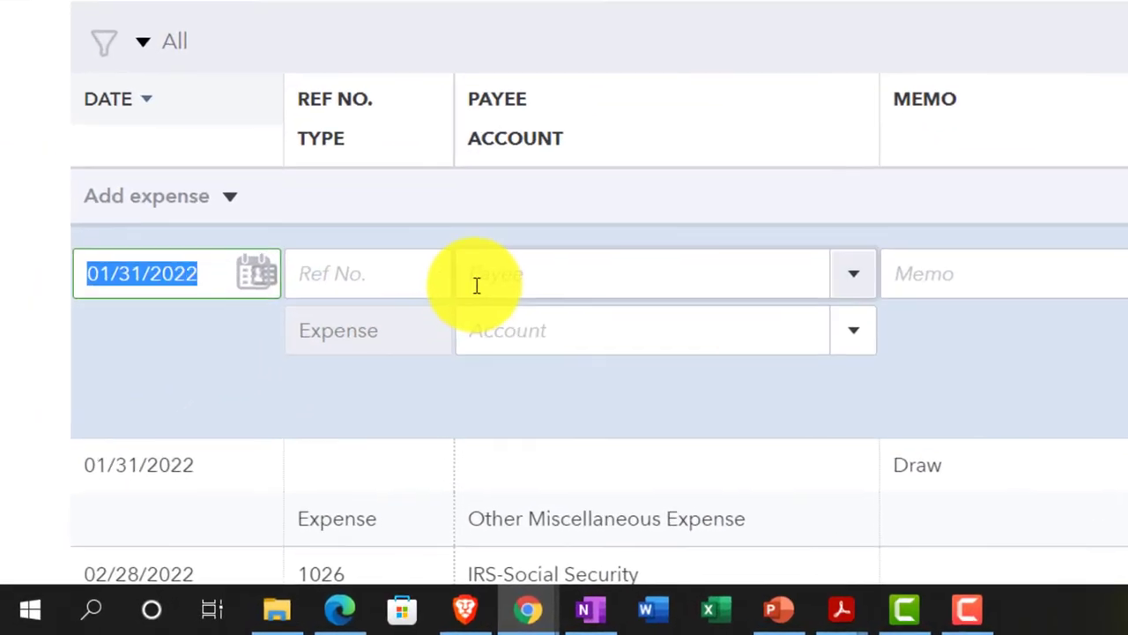
# Fill in the new 01/31/2022 expense in the Cash register with the memo Bank charges and a payment of 15.00.
pyautogui.click(336, 425)
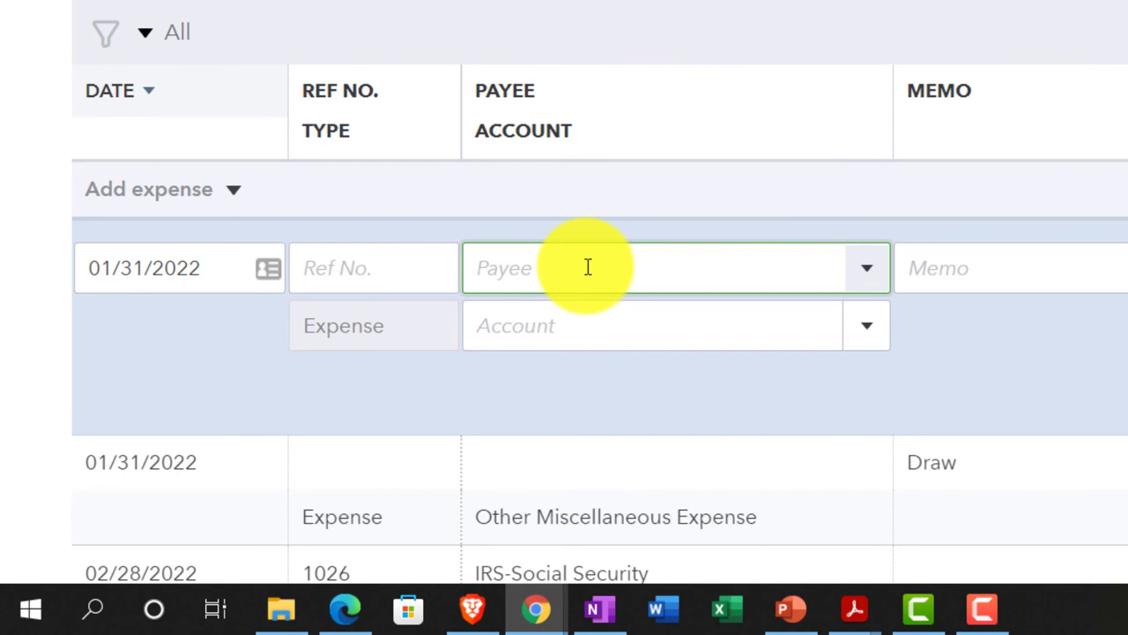
pyautogui.press('Tab')
pyautogui.write('Bank charges')
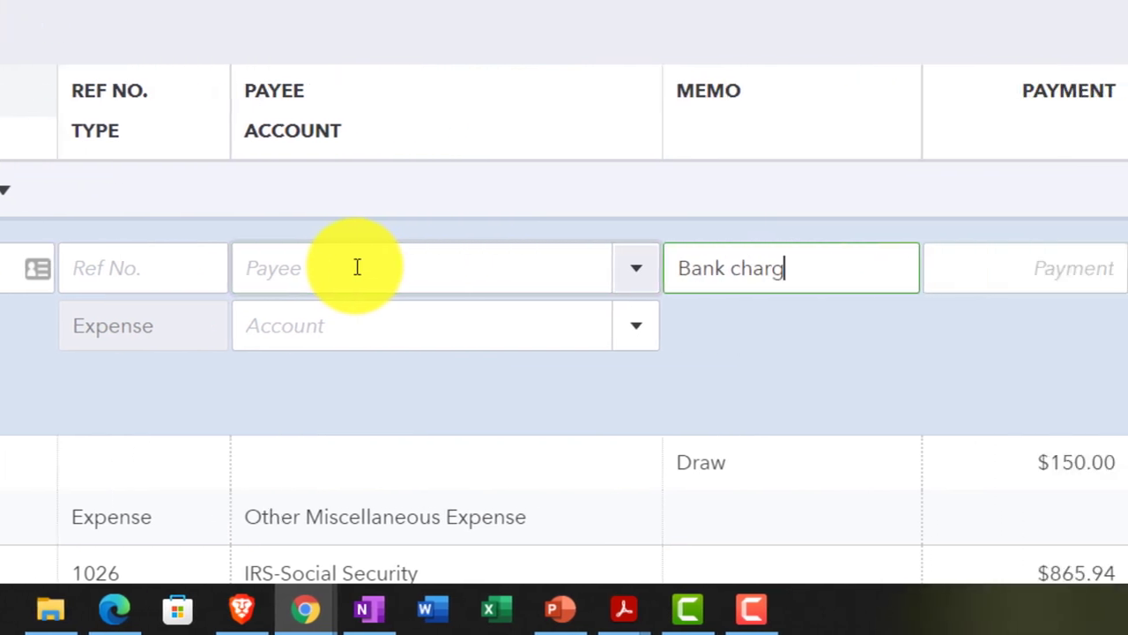
pyautogui.press('Tab')
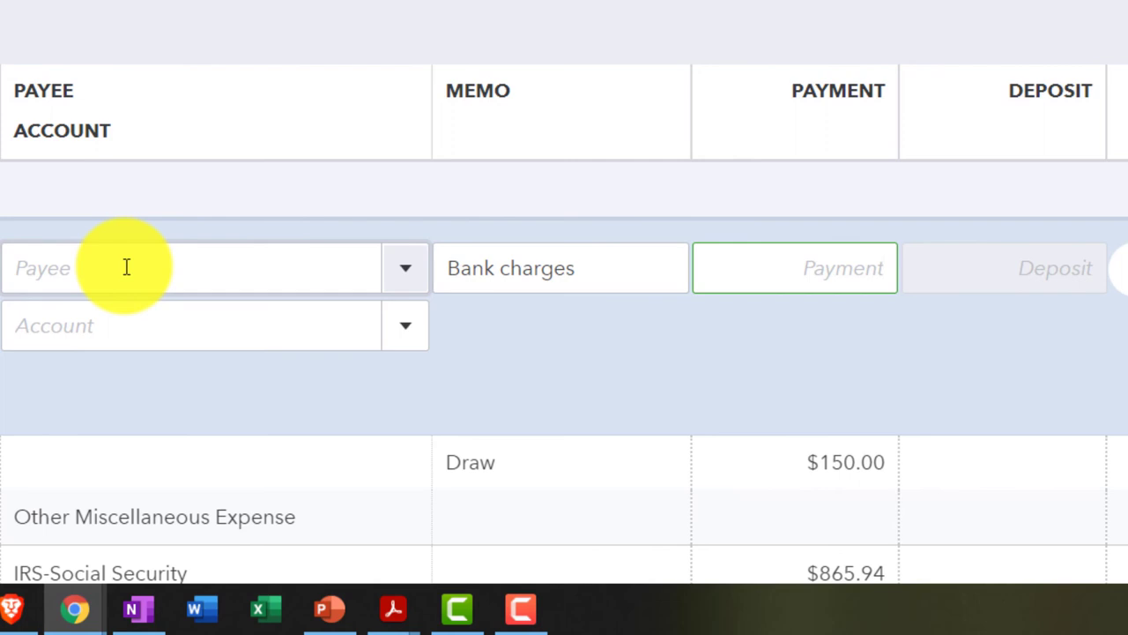
pyautogui.write('01')
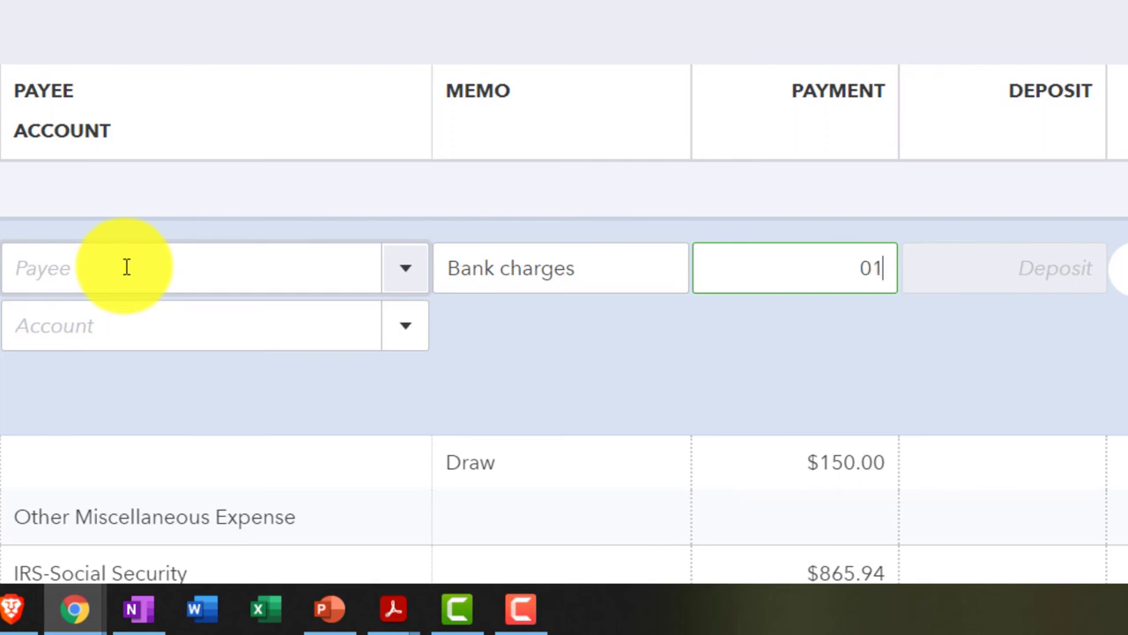
pyautogui.press('BackSpace')
pyautogui.press('BackSpace')
pyautogui.write('15.00')
pyautogui.press('Return')
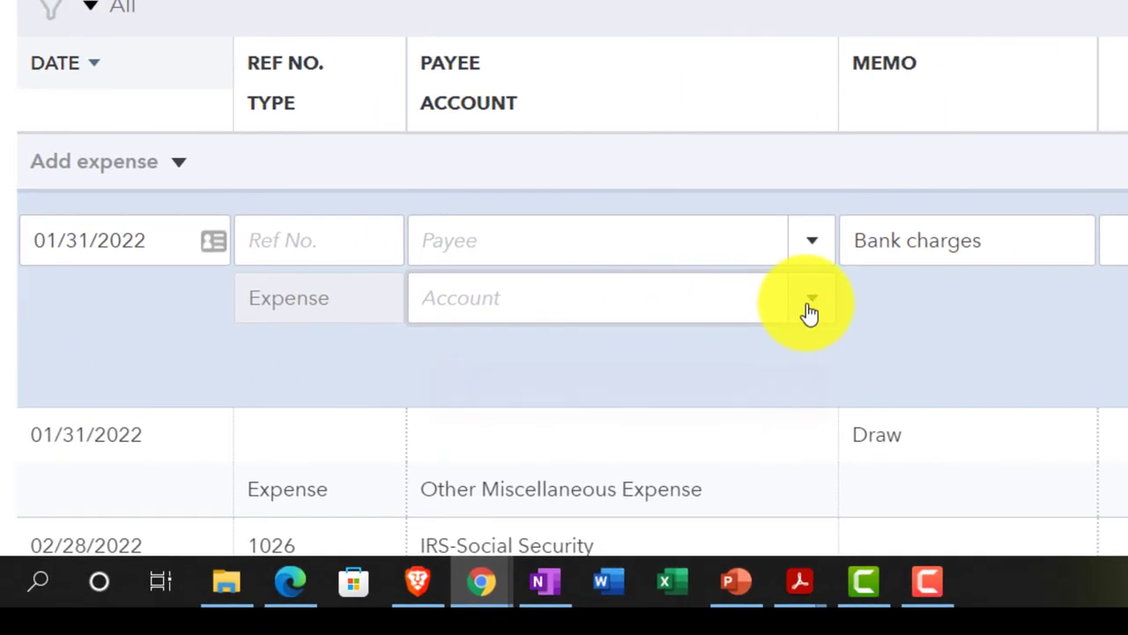
# Assign the expense to the Bank fees & service charges account under General business expenses and save it.
pyautogui.click(464, 304)
pyautogui.write('bank')
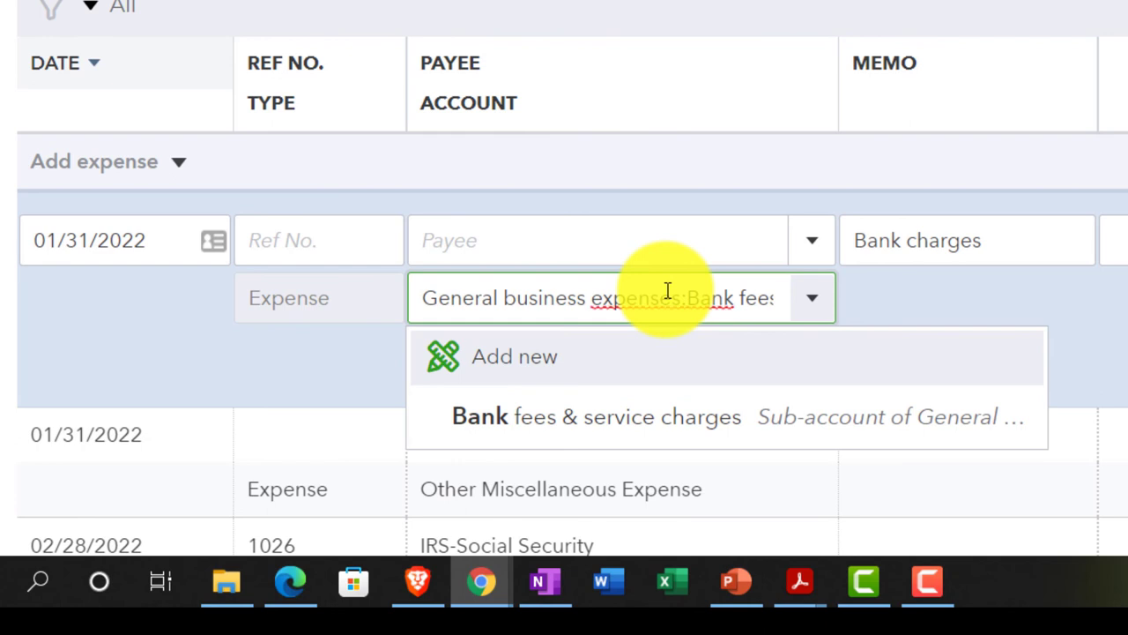
pyautogui.press('Down')
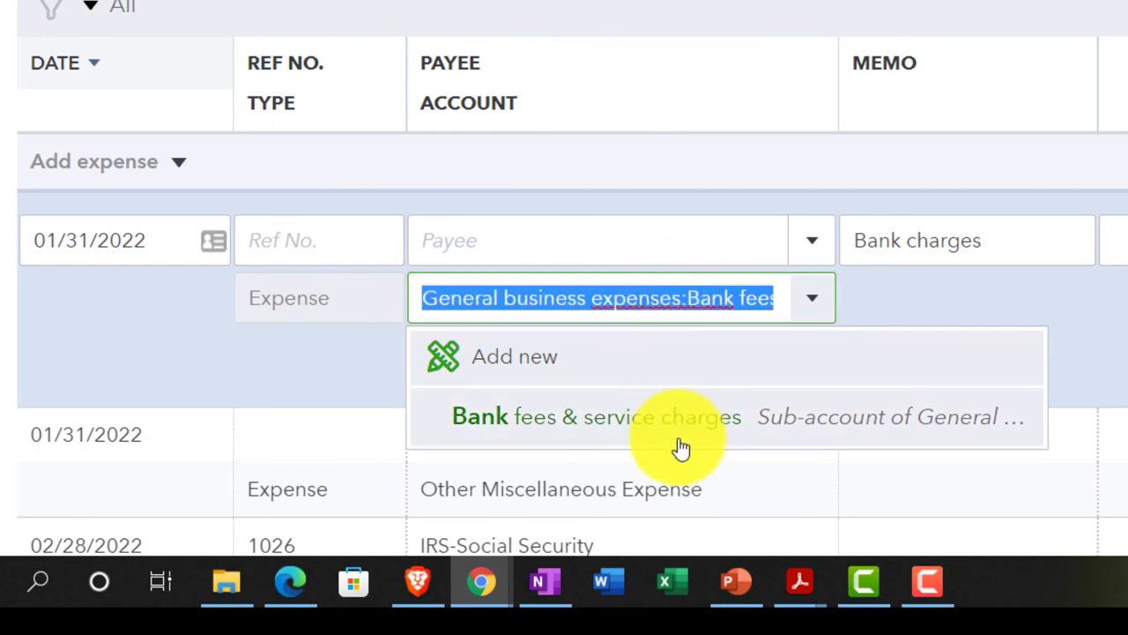
pyautogui.click(728, 432)
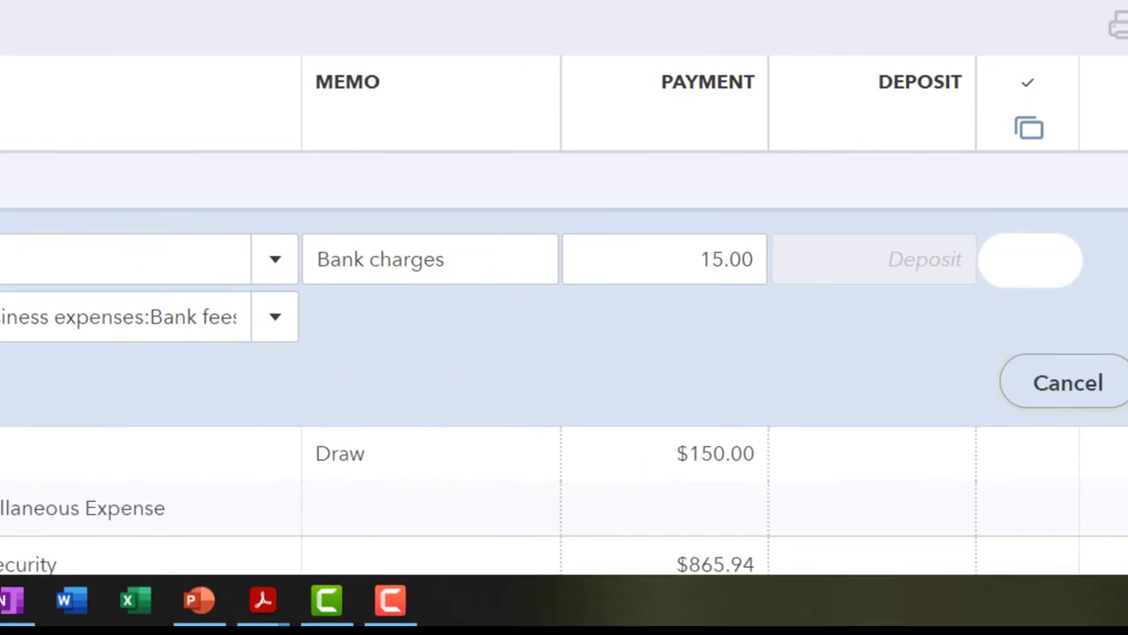
pyautogui.click(951, 404)
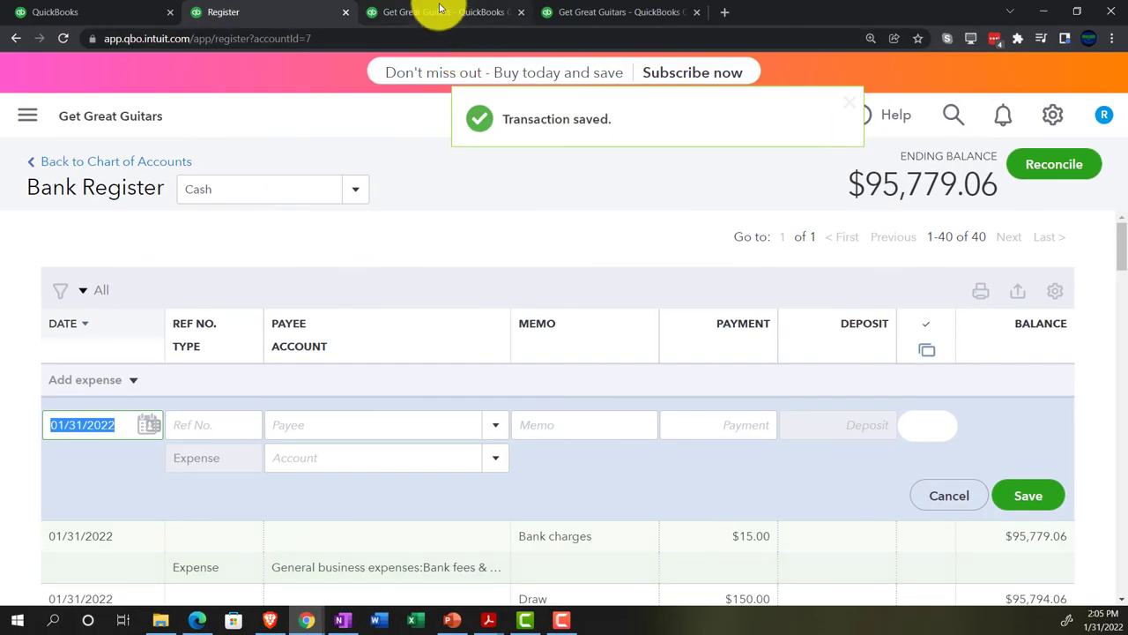
# Return to the Cash reconciliation, save it for later and resume it to load the new expense, dismissing the pop-up message.
pyautogui.click(439, 9)
pyautogui.click(216, 13)
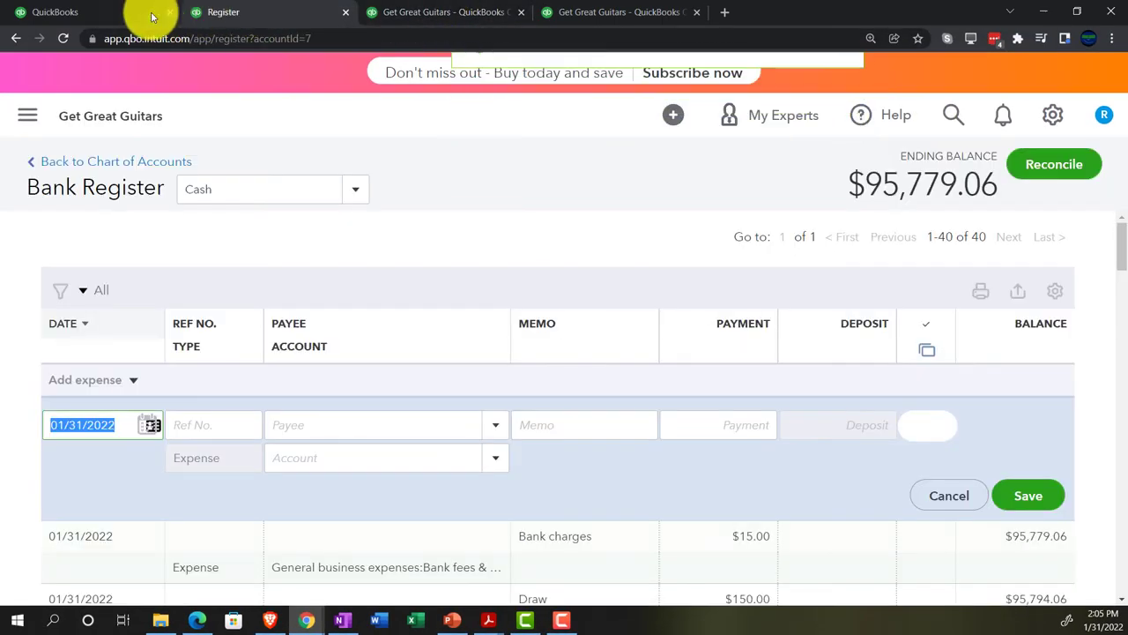
pyautogui.click(132, 11)
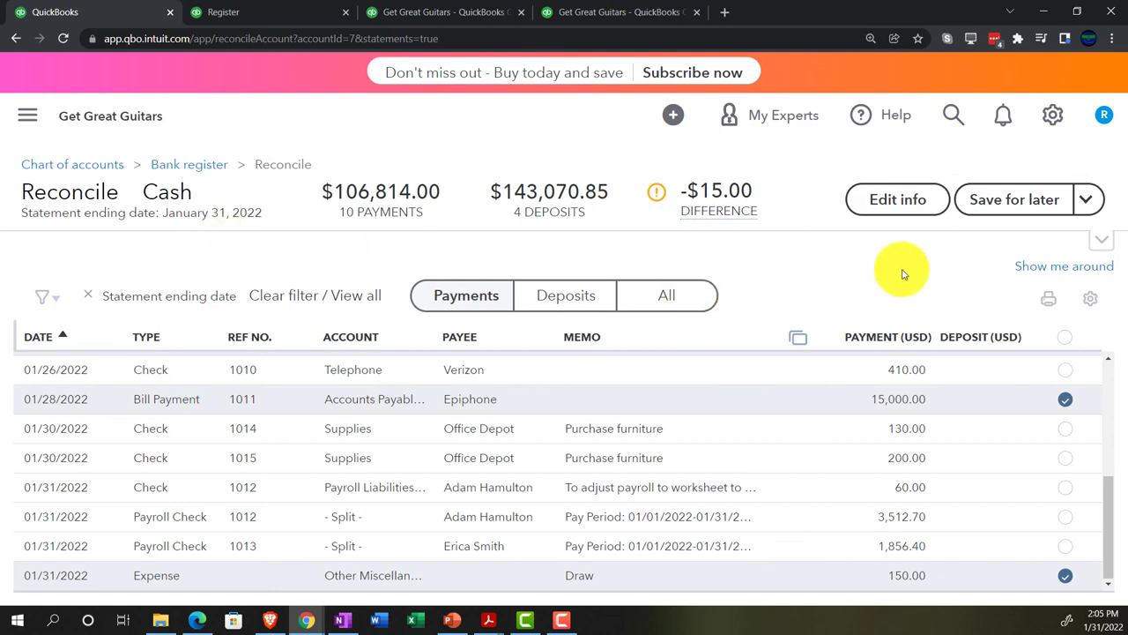
pyautogui.click(1009, 201)
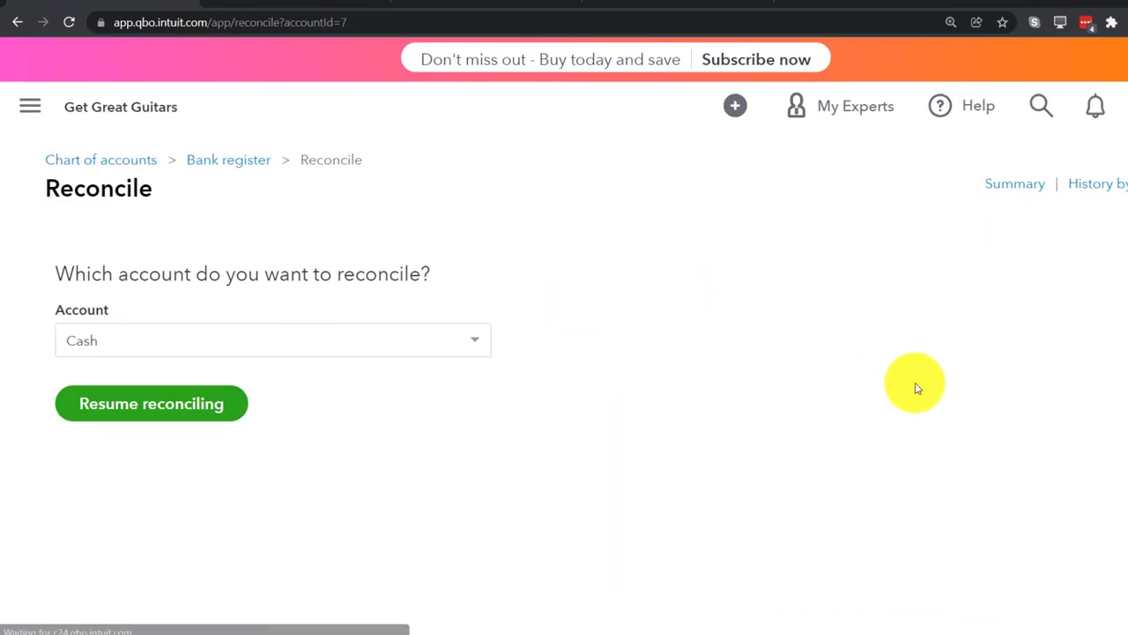
pyautogui.click(186, 401)
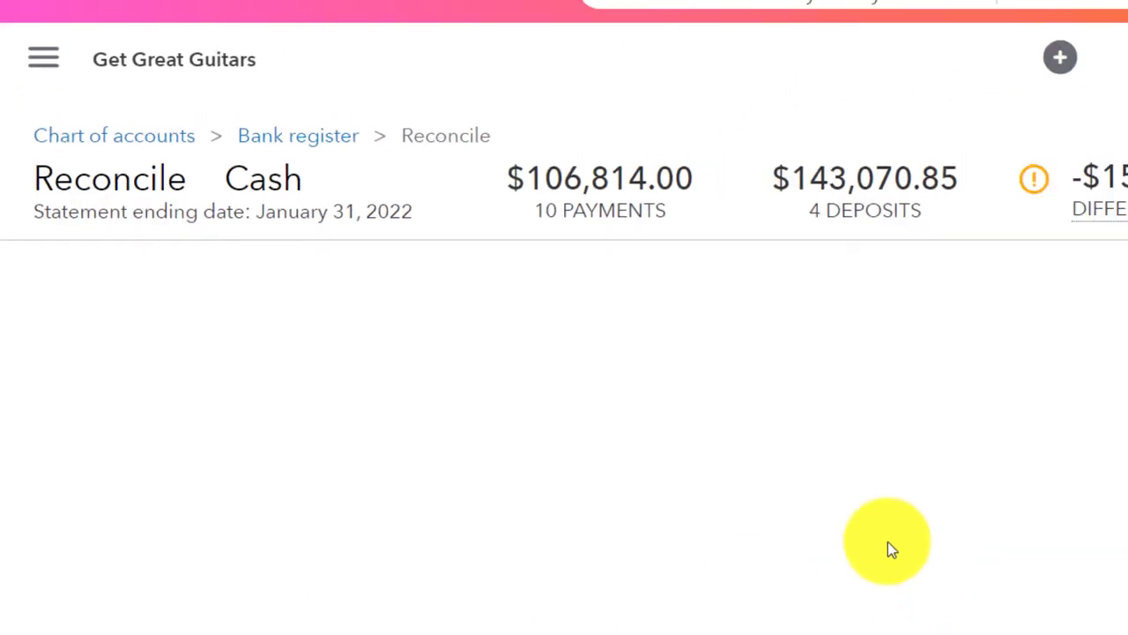
pyautogui.scroll(-3, 1127, 389)
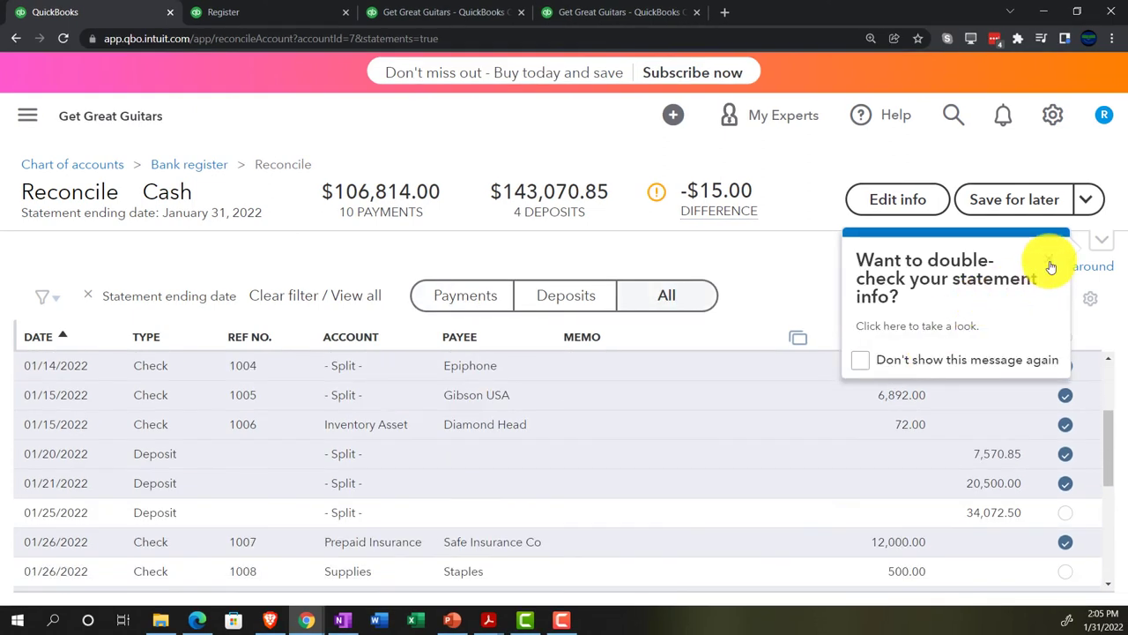
pyautogui.click(1050, 266)
pyautogui.click(1036, 311)
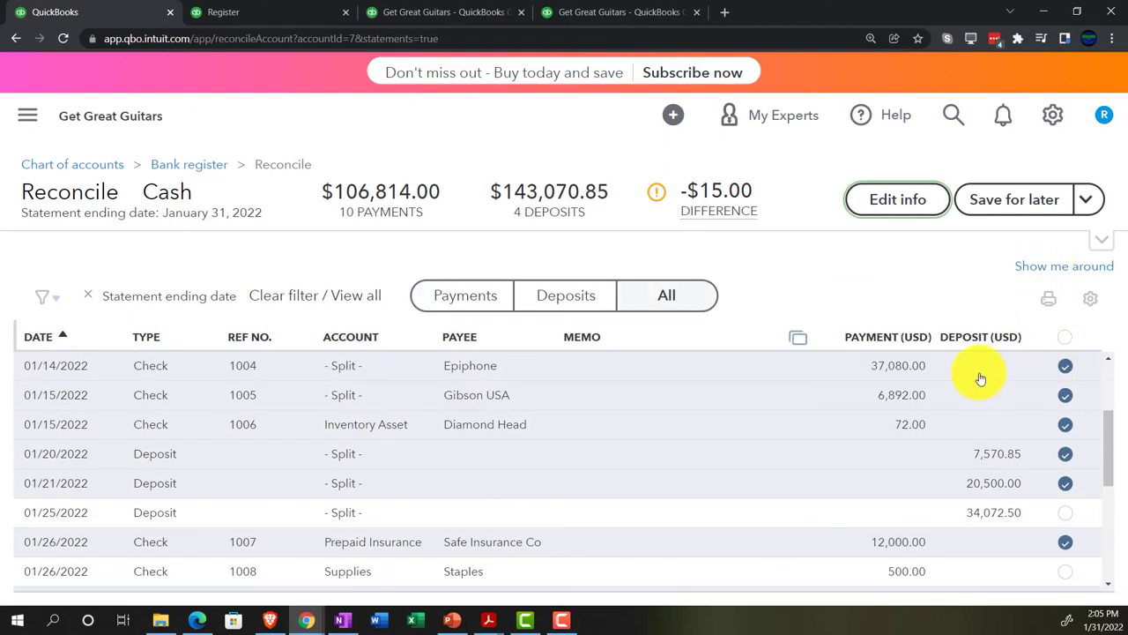
# Mark the 15.00 Bank charges expense as cleared in the Cash reconciliation.
pyautogui.scroll(-5, 981, 378)
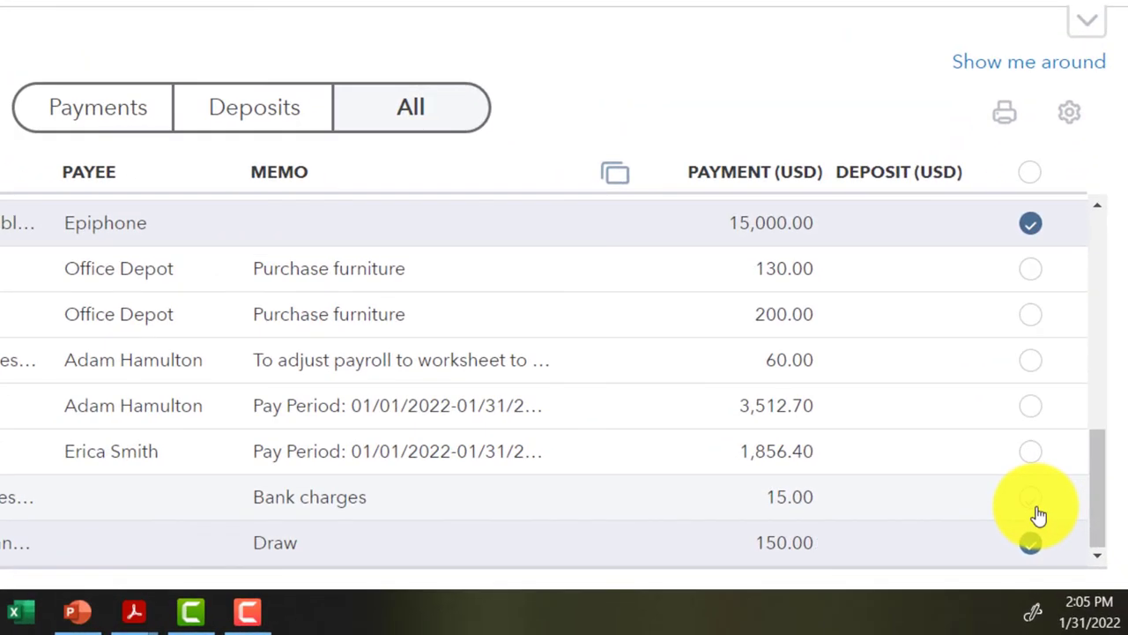
pyautogui.click(1037, 510)
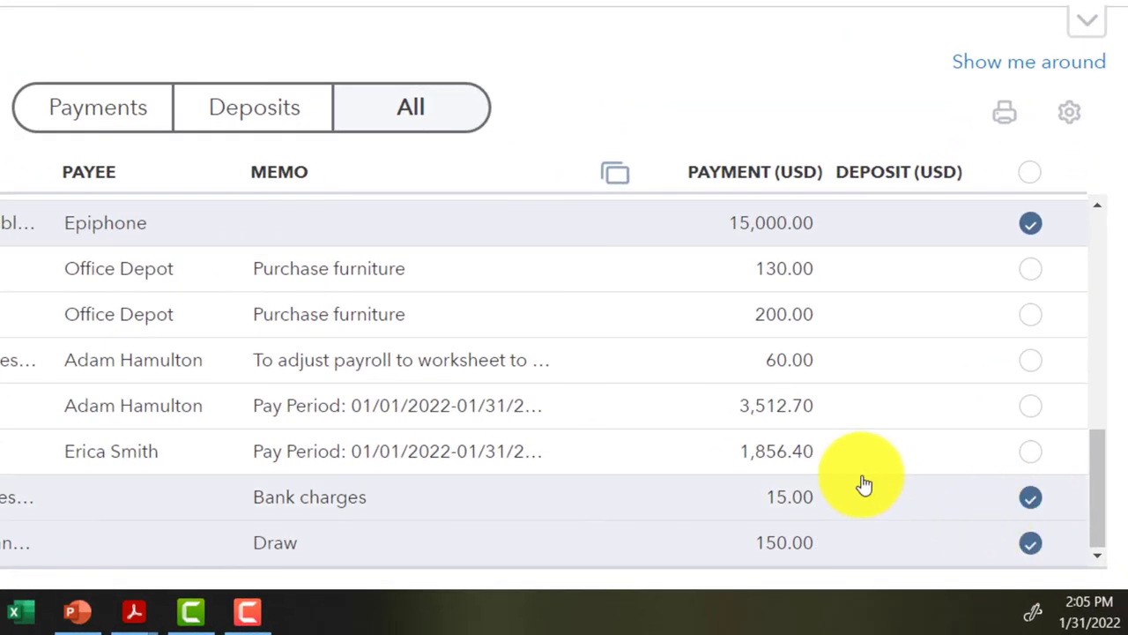
pyautogui.scroll(10, 856, 471)
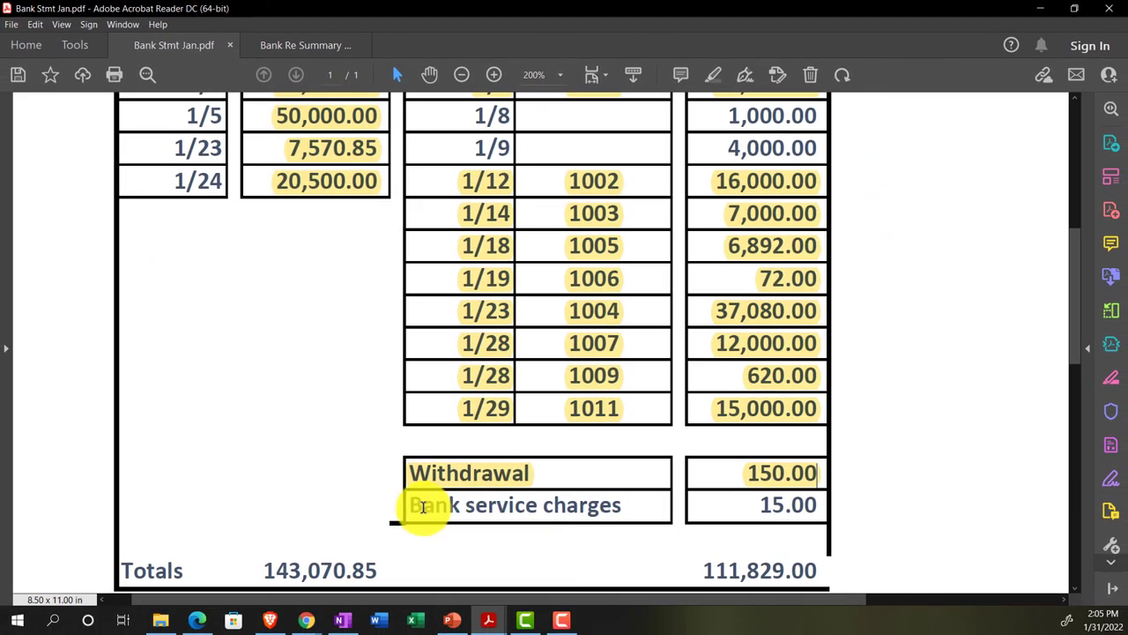
# In the Acrobat Reader bank statement, highlight the Bank service charges entry with its amount and check the statement's balance summary.
pyautogui.moveTo(411, 506); pyautogui.dragTo(773, 510)
pyautogui.scroll(5, 785, 476)
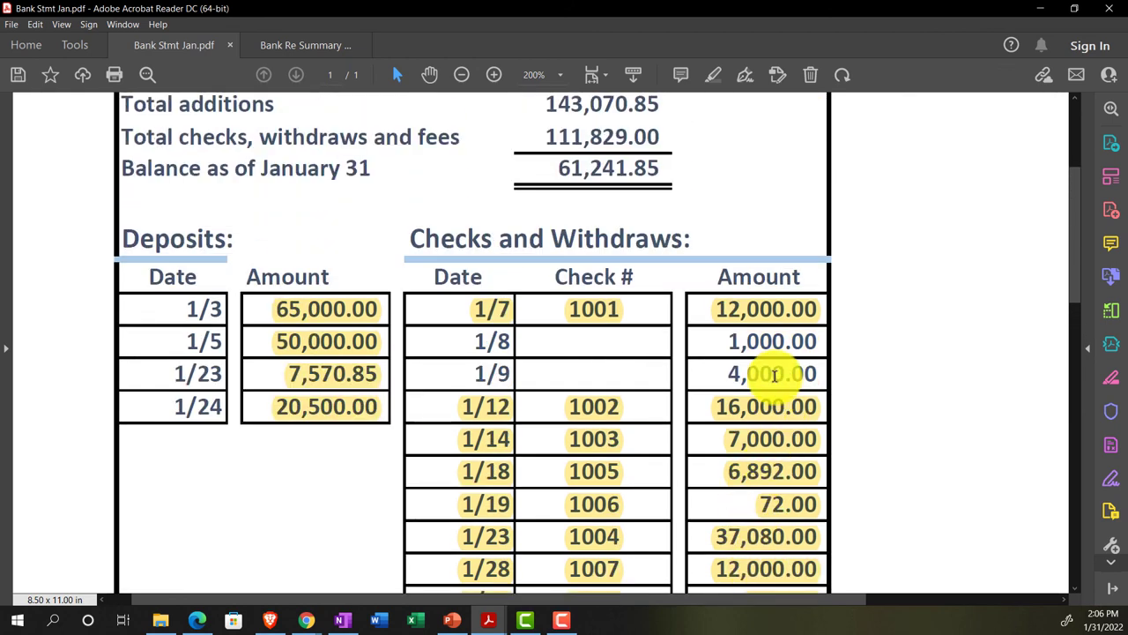
pyautogui.scroll(2, 774, 375)
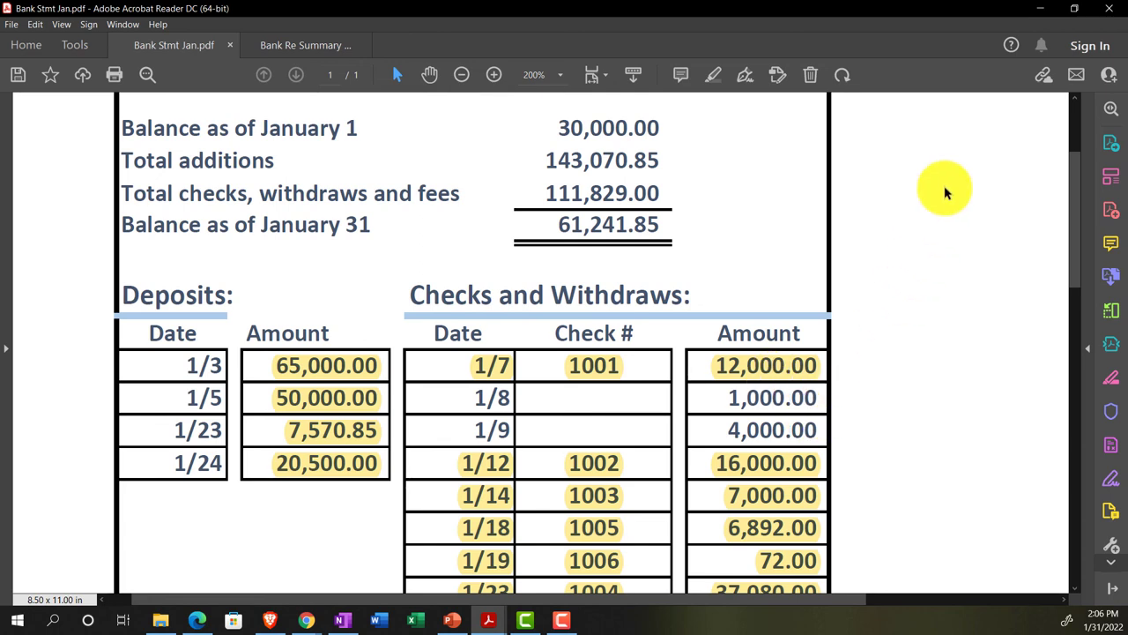
# Switch back to QuickBooks to examine the uncleared transactions, and compare them with the Bank Re Summary 01.31.22 PDF in Acrobat Reader.
pyautogui.click(1039, 9)
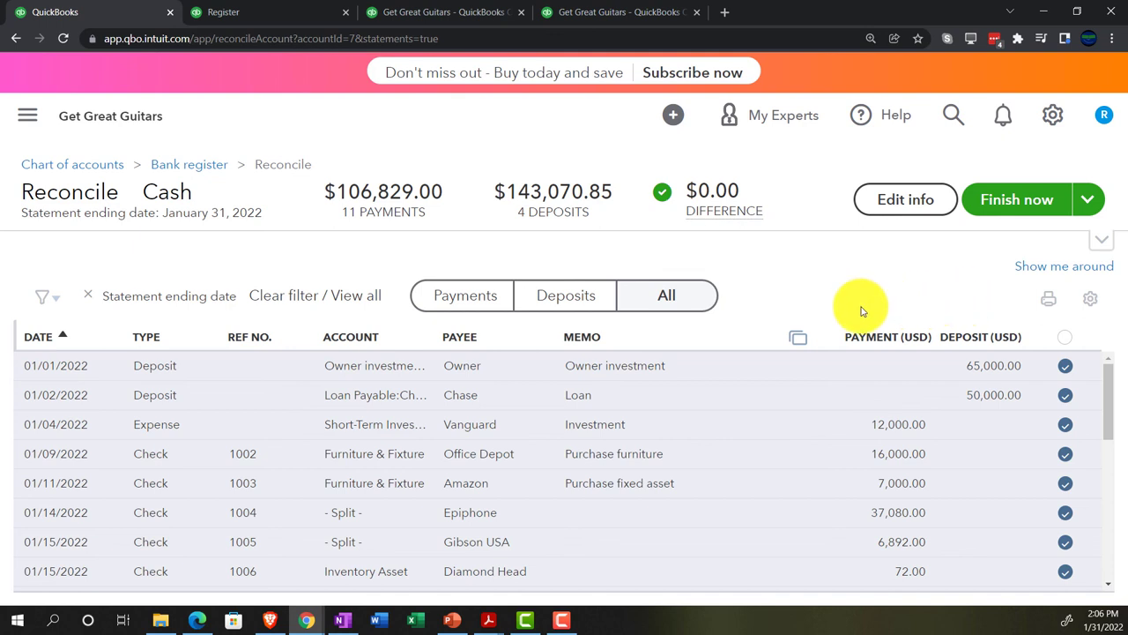
pyautogui.scroll(-3, 854, 410)
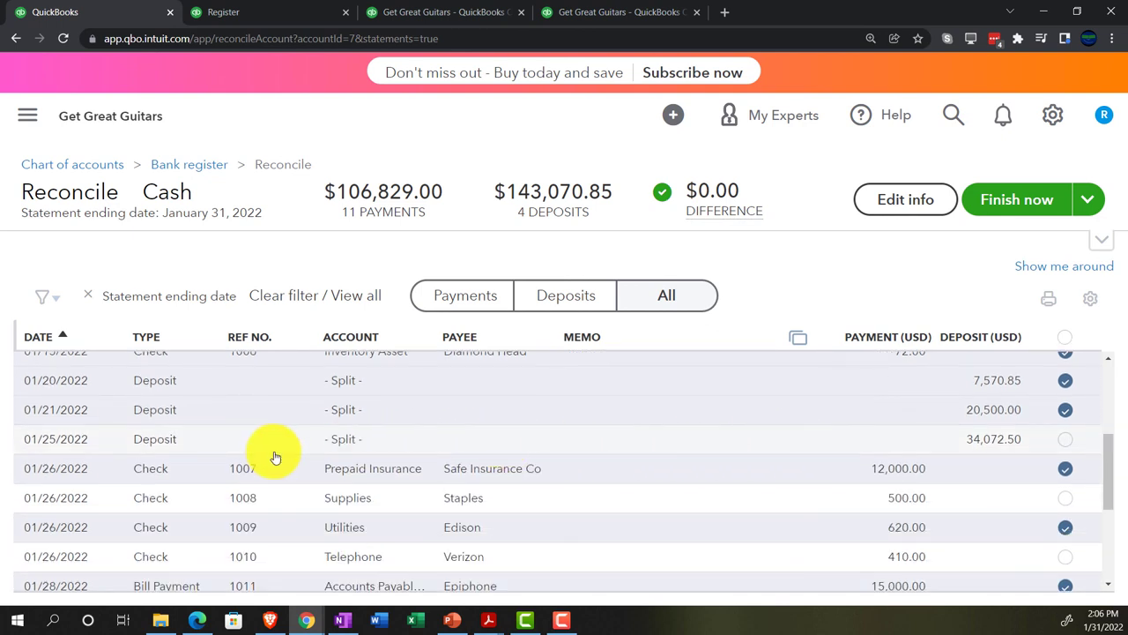
pyautogui.scroll(-1, 584, 429)
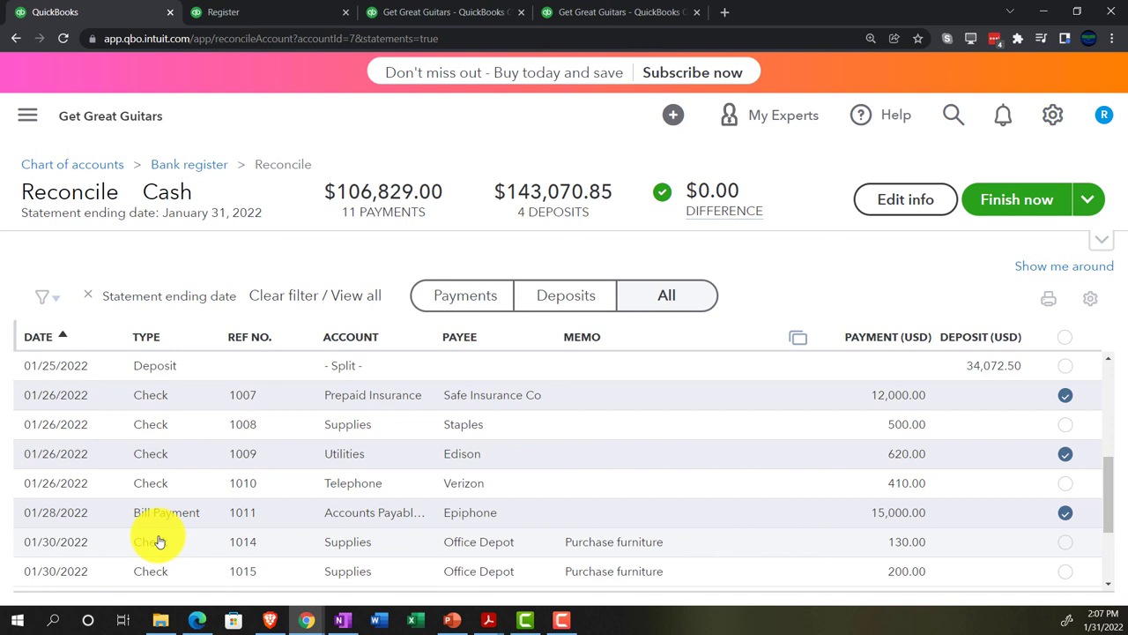
pyautogui.scroll(5, 521, 471)
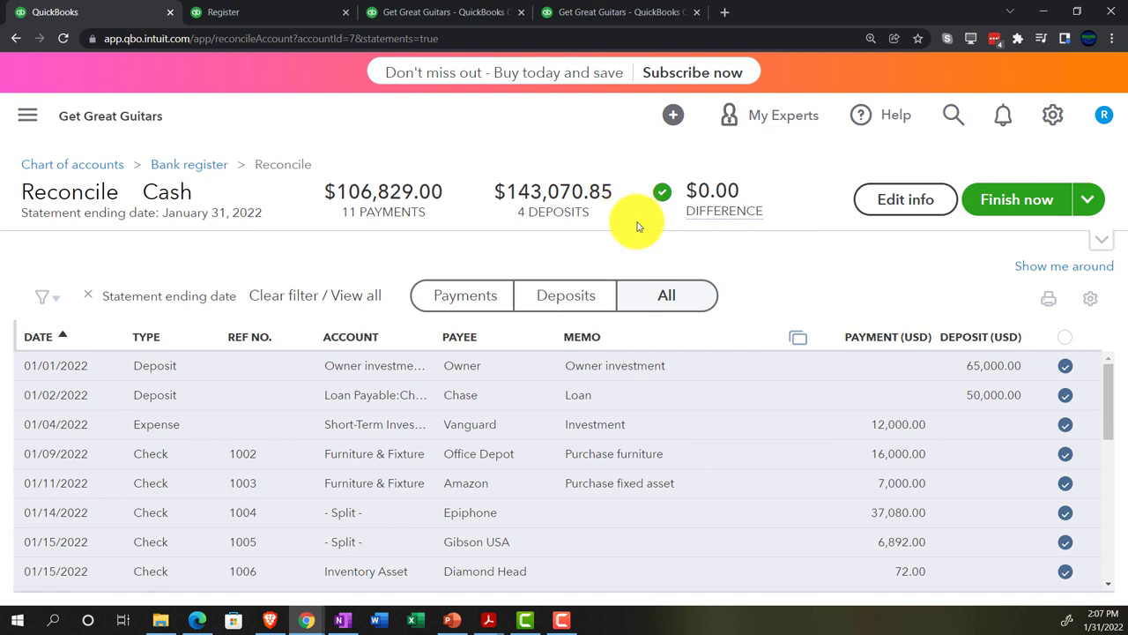
pyautogui.moveTo(491, 625)
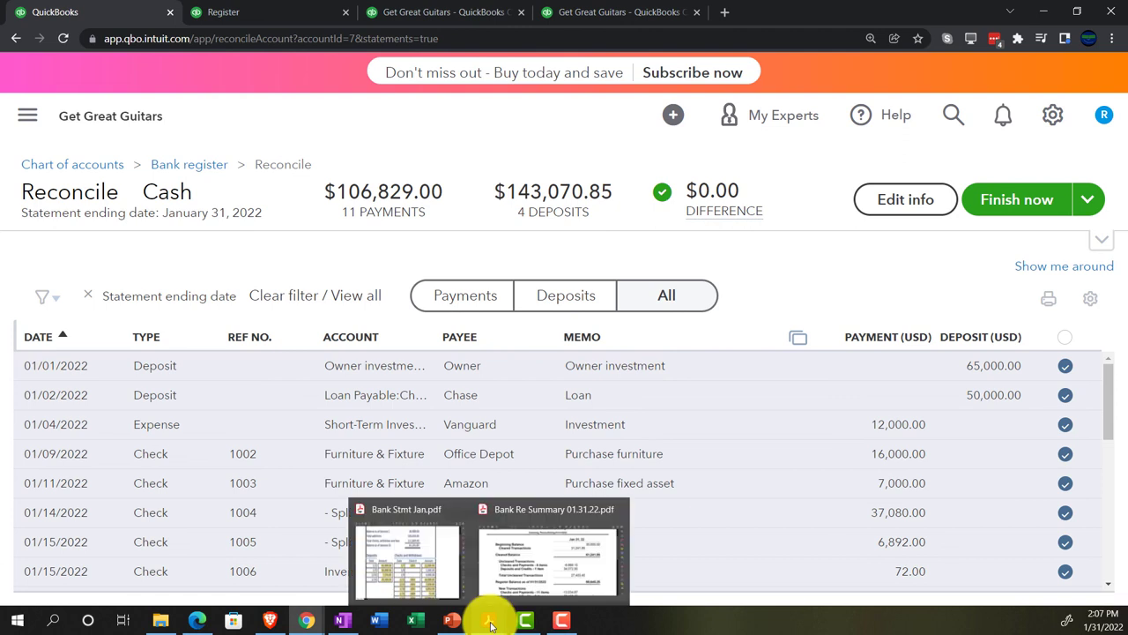
pyautogui.click(507, 573)
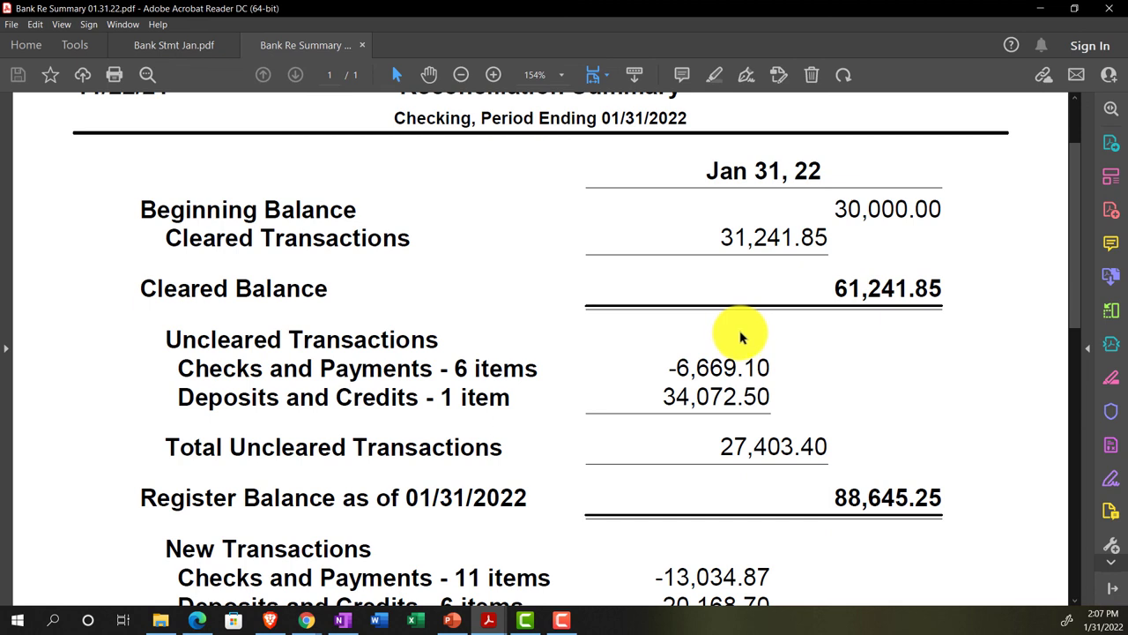
# Switch back to QuickBooks, check the reconciliation's transactions once more, and save the Cash reconciliation for later.
pyautogui.click(1043, 9)
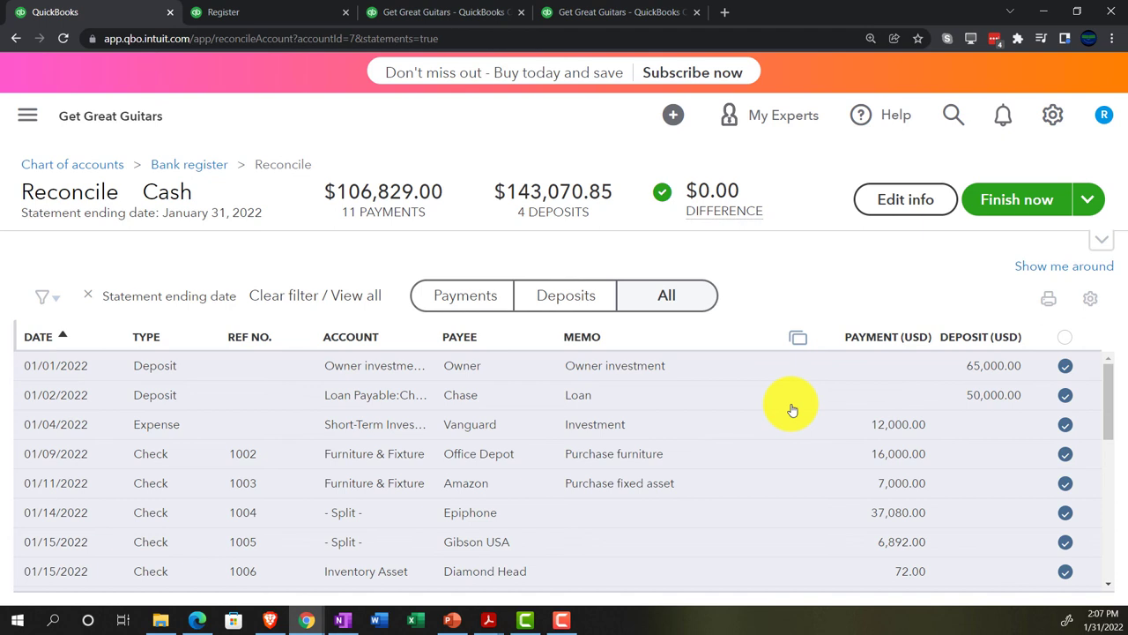
pyautogui.scroll(-2, 792, 410)
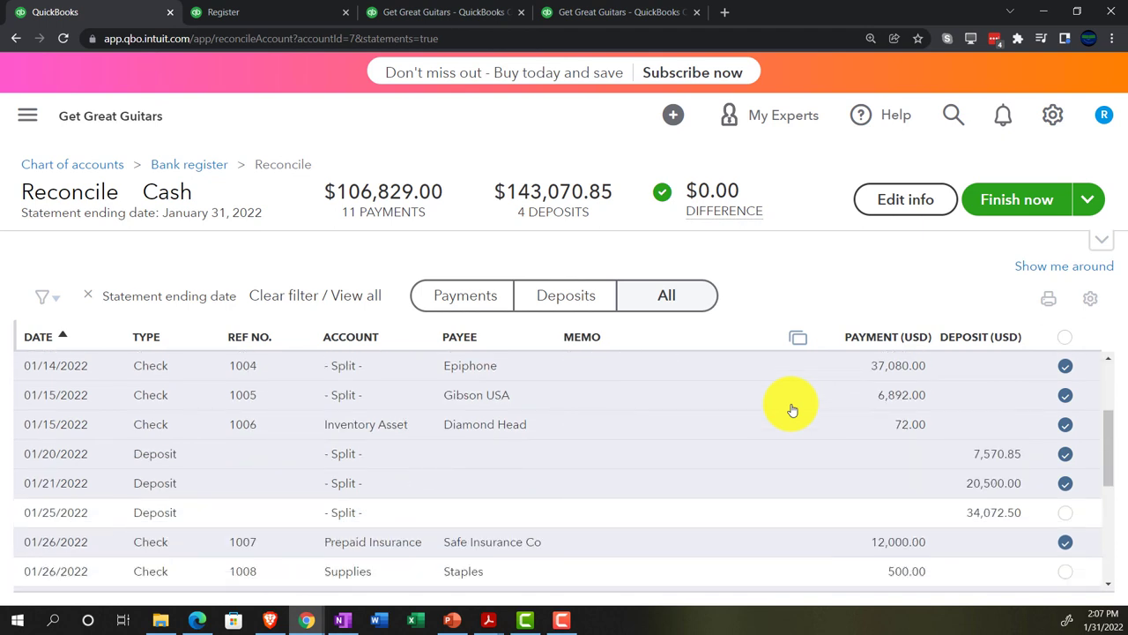
pyautogui.scroll(-1, 793, 409)
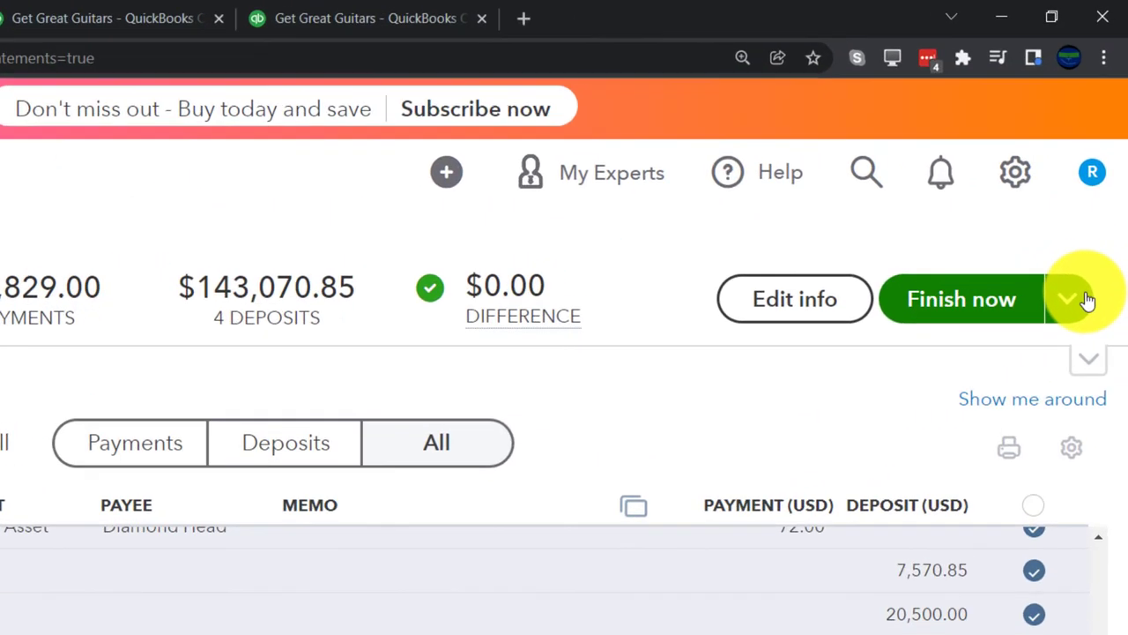
pyautogui.click(1097, 200)
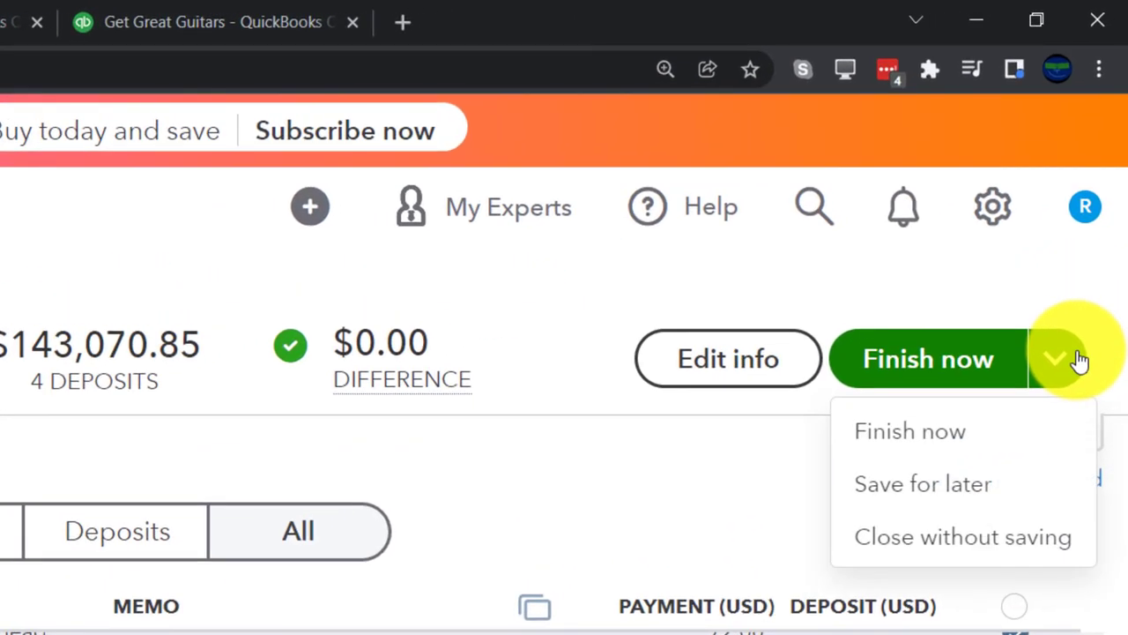
pyautogui.click(889, 499)
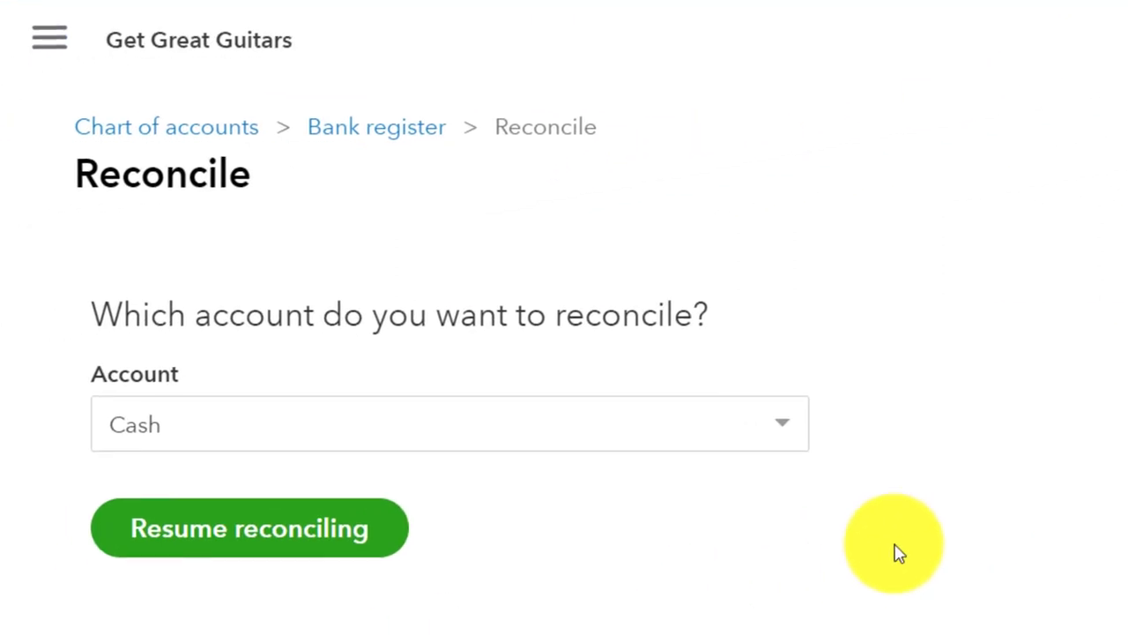